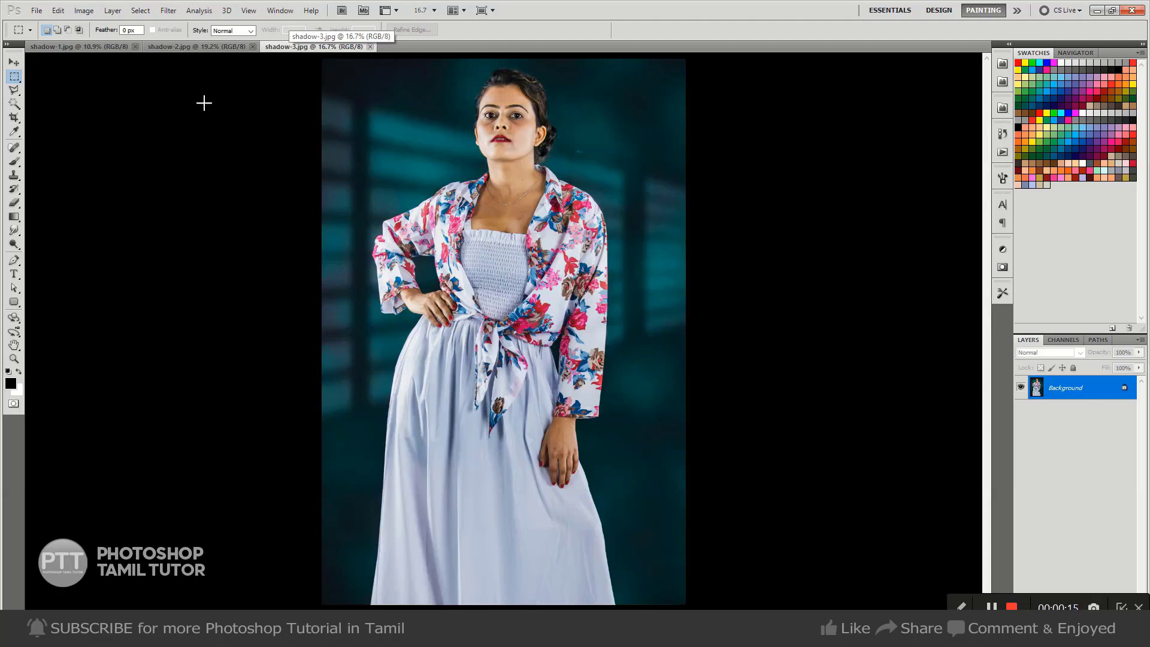
# Bring up the shadow-1.jpg example image to view it.
pyautogui.click(90, 46)
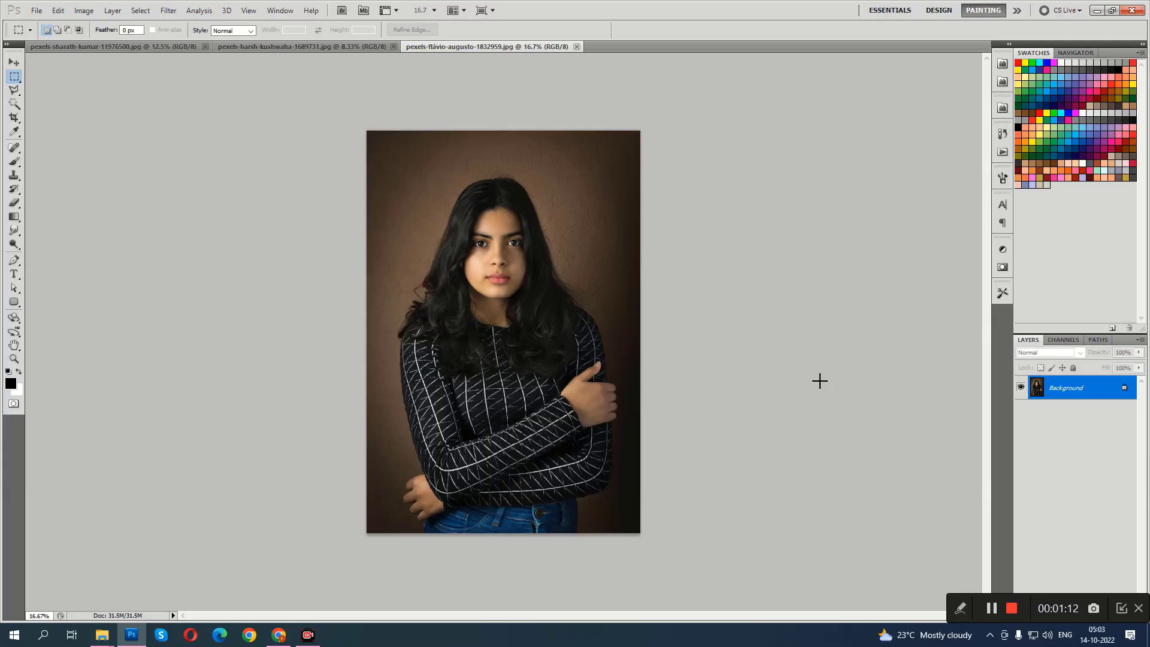
# Create a thin full-width horizontal black bar on a new layer and move it down across the portrait's crossed forearms.
pyautogui.hotkey('ctrl', '+')
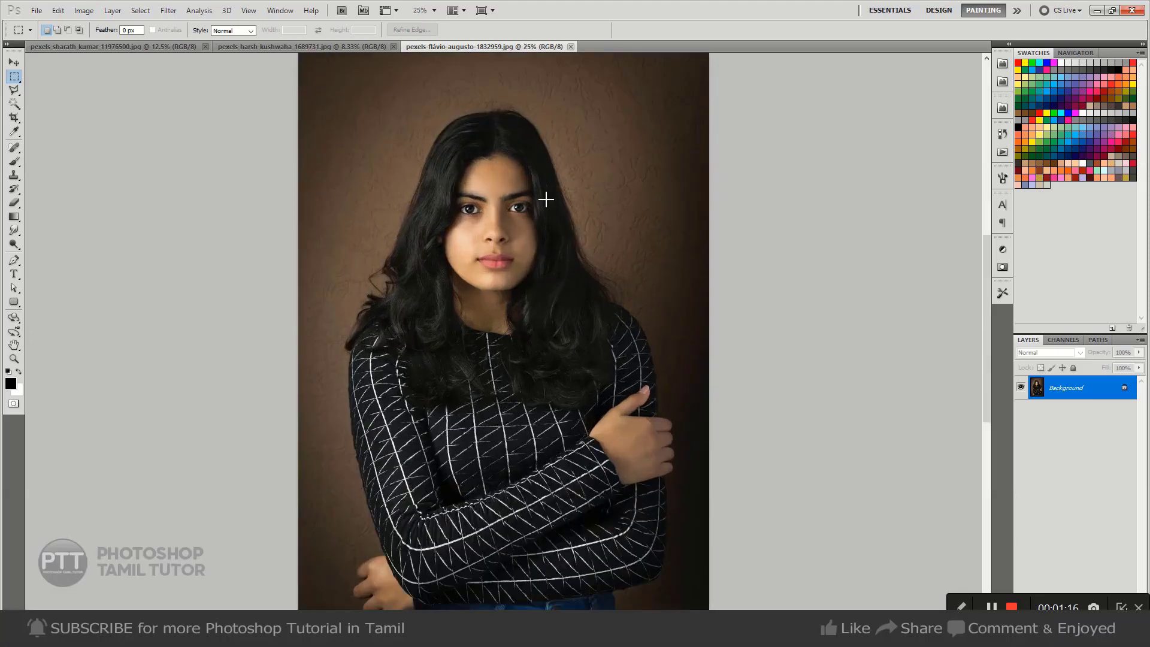
pyautogui.moveTo(559, 187); pyautogui.dragTo(556, 214)
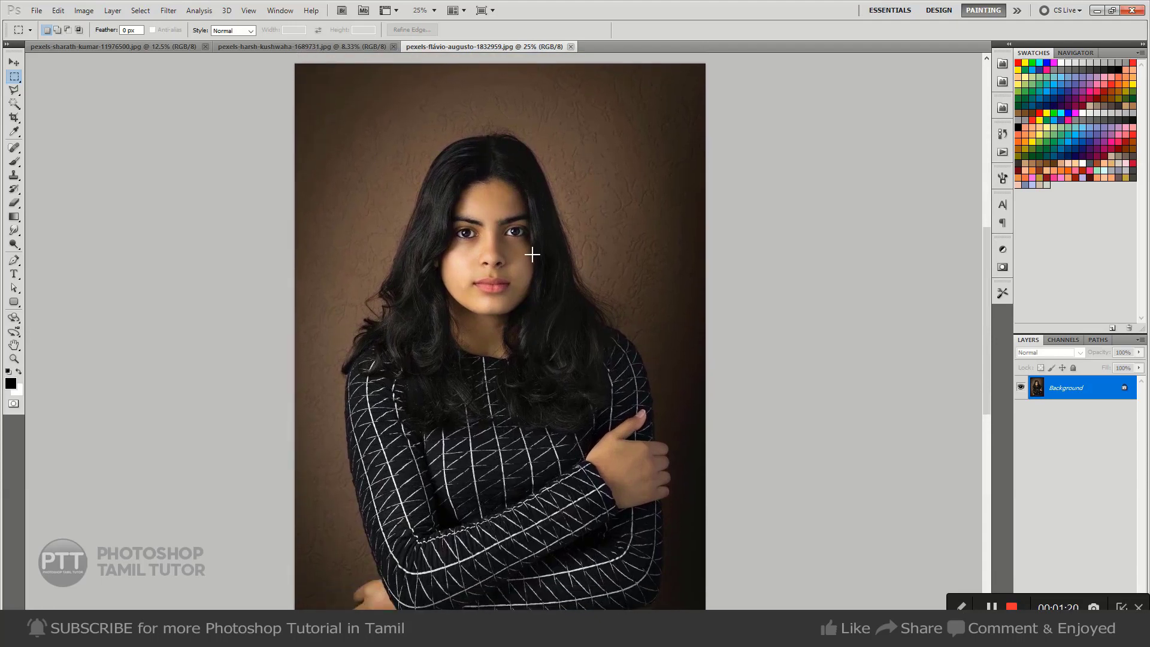
pyautogui.moveTo(594, 319); pyautogui.dragTo(592, 226)
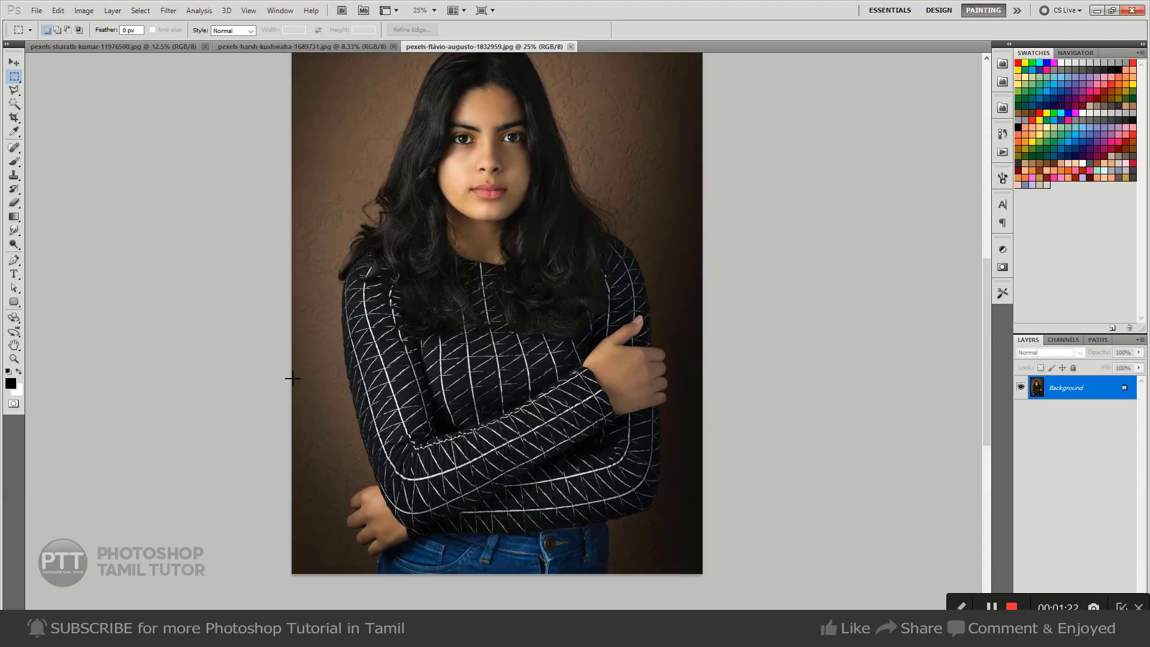
pyautogui.moveTo(288, 395); pyautogui.dragTo(756, 376)
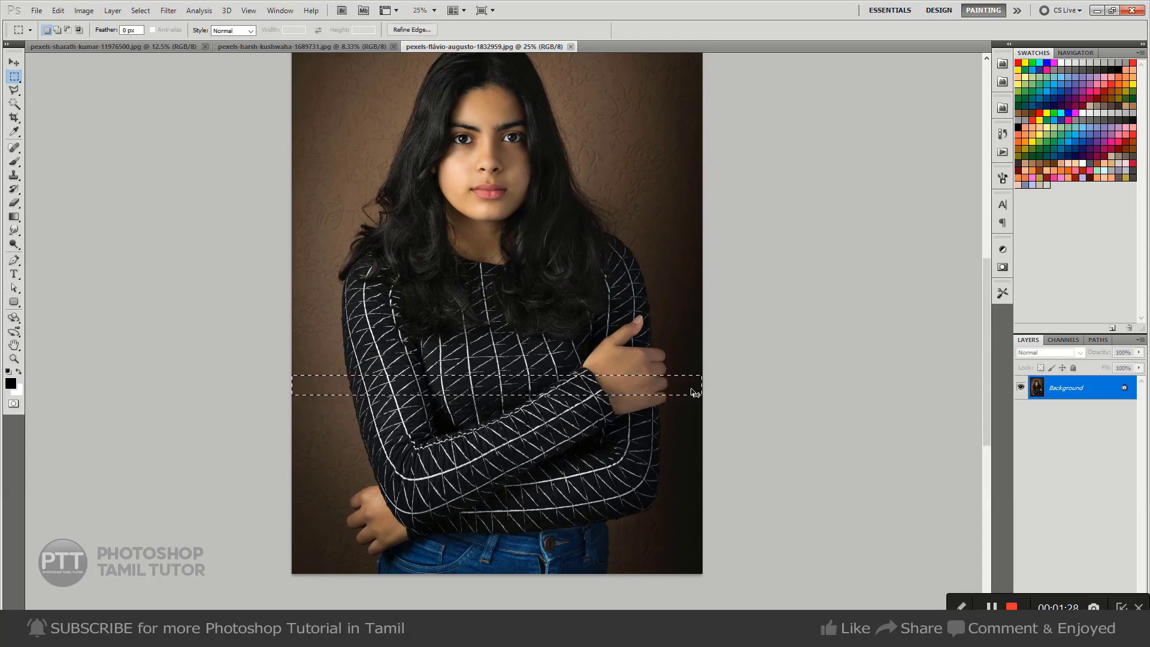
pyautogui.hotkey('ctrl', 'shift', 'n')
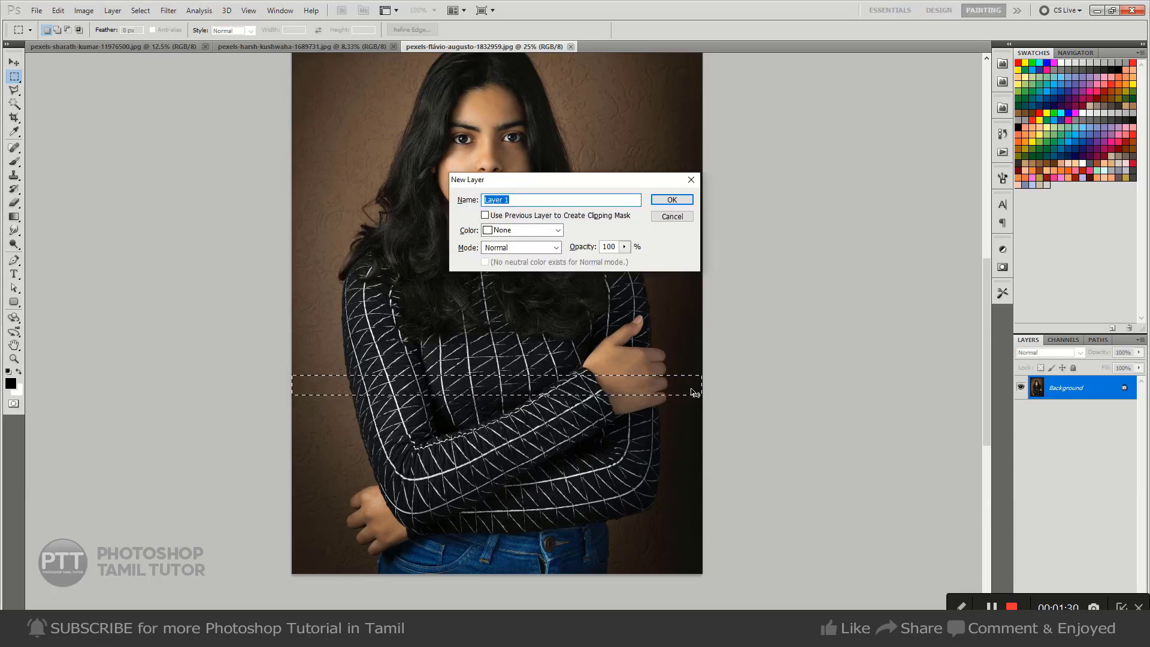
pyautogui.press('Return')
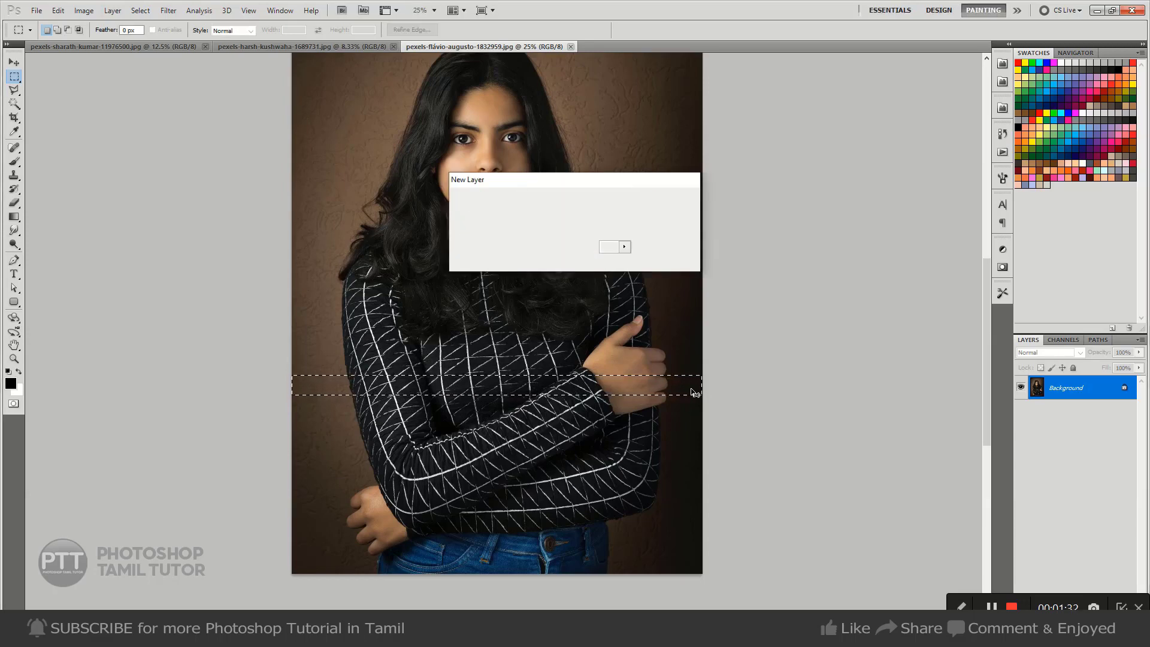
pyautogui.hotkey('alt', 'BackSpace')
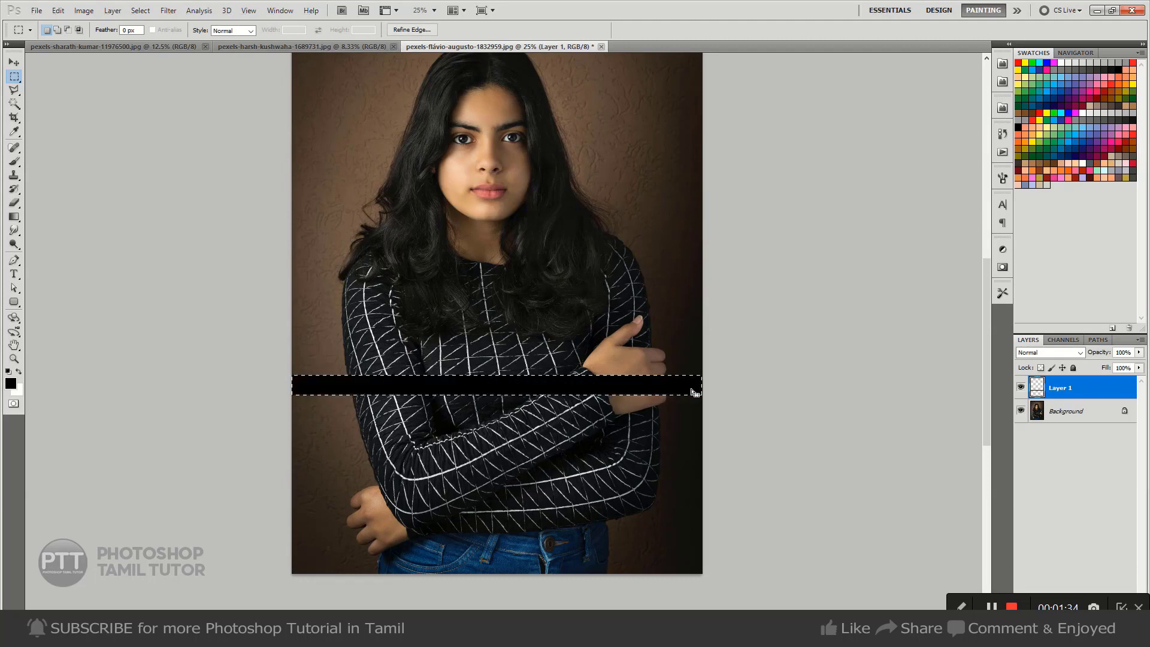
pyautogui.hotkey('ctrl', 'd')
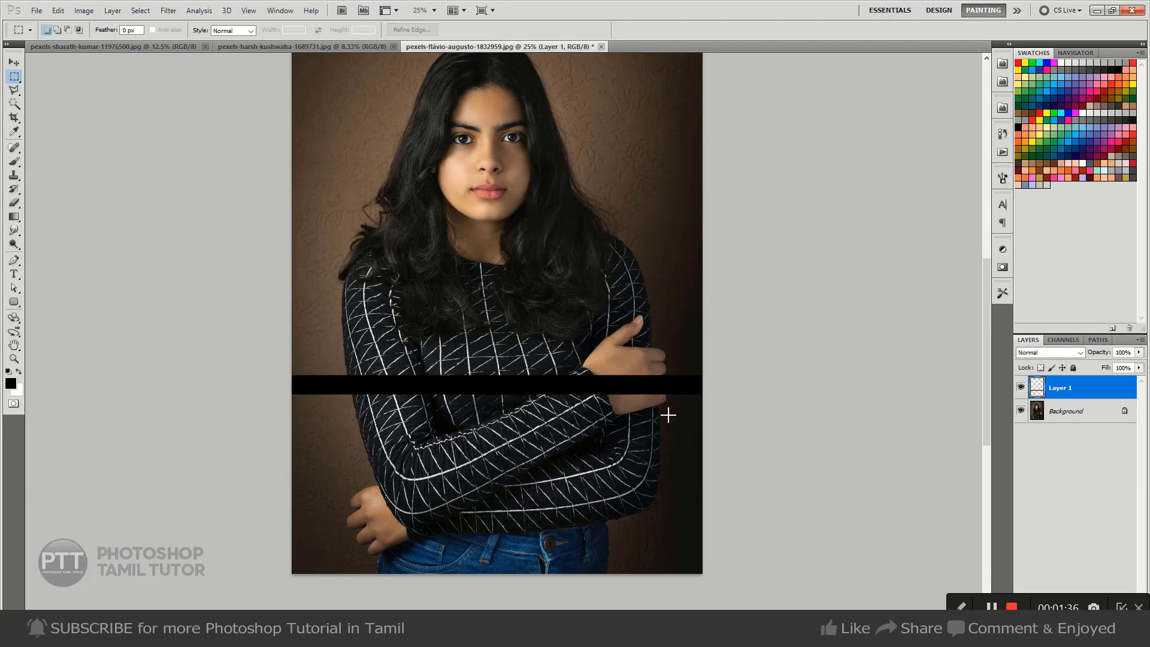
pyautogui.press('v')
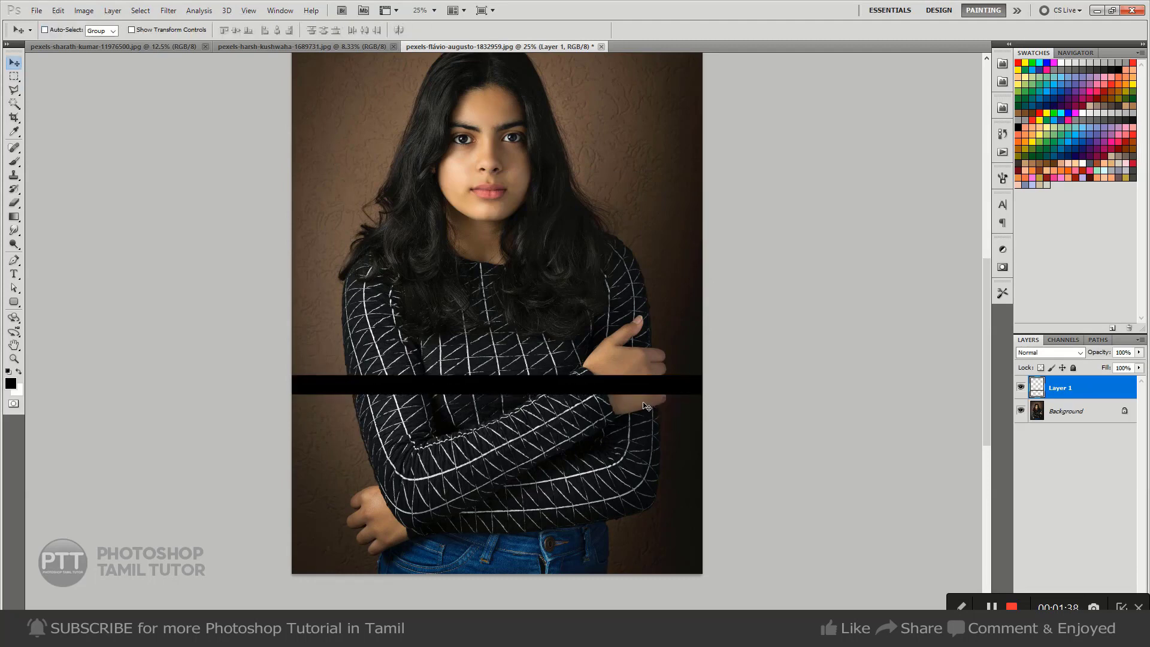
pyautogui.moveTo(623, 395); pyautogui.dragTo(617, 455)
# Duplicate the black bar layer and transform the copy 190 px upward, leaving a narrow gap between the bars.
pyautogui.hotkey('ctrl', '-')
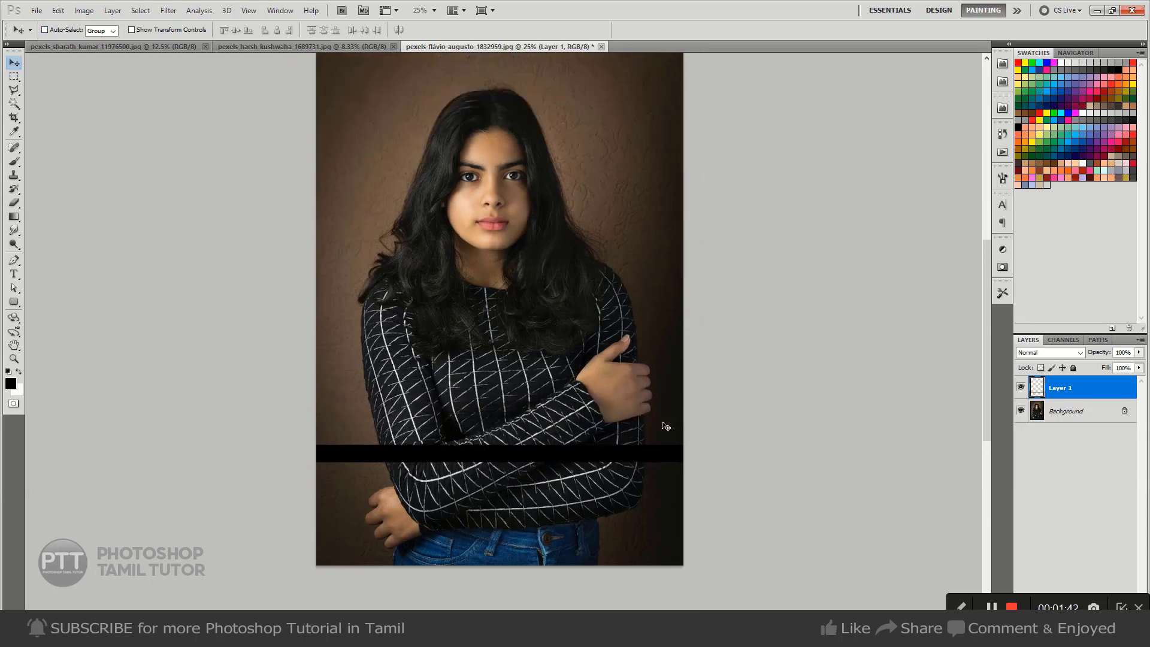
pyautogui.hotkey('ctrl', '-')
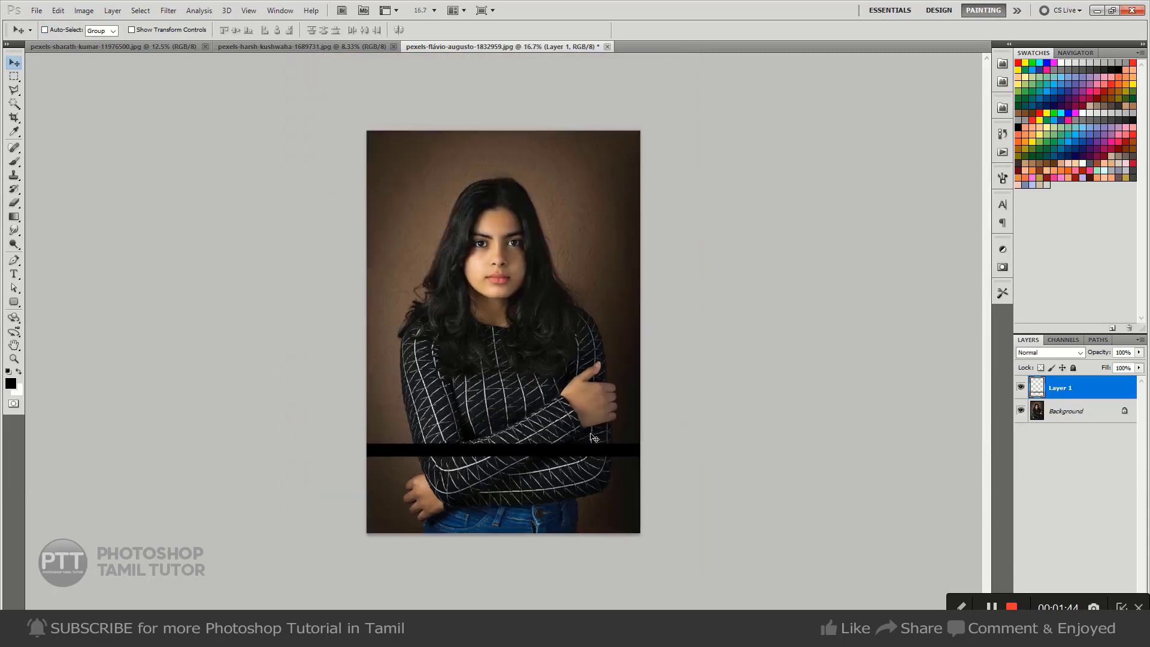
pyautogui.hotkey('ctrl', 'j')
pyautogui.hotkey('ctrl', 't')
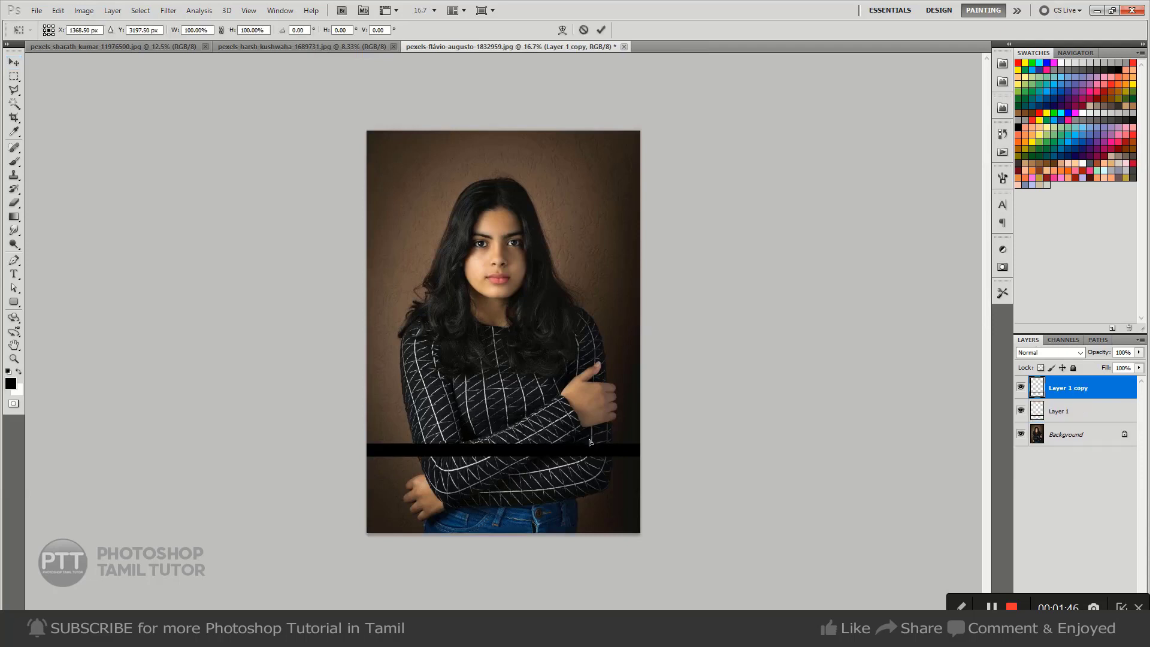
pyautogui.hotkey('shift', 'Up')
pyautogui.hotkey('shift', 'Up')
pyautogui.hotkey('shift', 'Up')
pyautogui.hotkey('shift', 'Up')
pyautogui.hotkey('shift', 'Up')
pyautogui.hotkey('shift', 'Up')
pyautogui.hotkey('shift', 'Up')
pyautogui.hotkey('shift', 'Up')
pyautogui.hotkey('shift', 'Up')
pyautogui.hotkey('shift', 'Up')
pyautogui.hotkey('shift', 'Up')
pyautogui.hotkey('shift', 'Up')
pyautogui.hotkey('shift', 'Up')
pyautogui.hotkey('shift', 'Up')
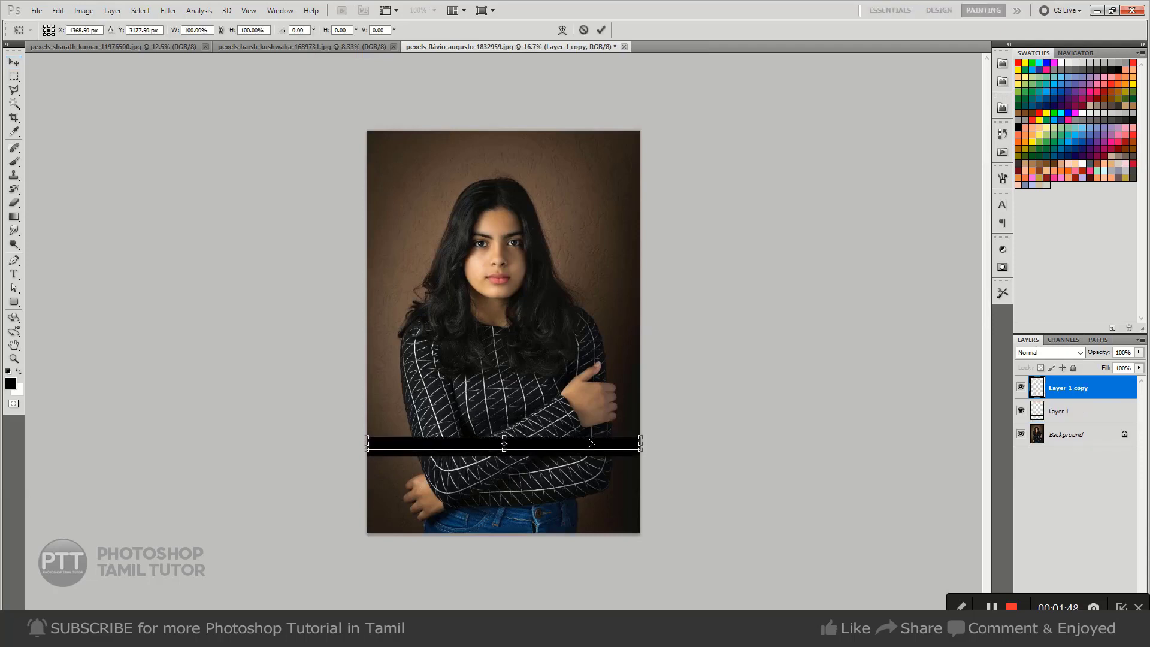
pyautogui.hotkey('shift', 'Up')
pyautogui.hotkey('shift', 'Up')
pyautogui.hotkey('shift', 'Up')
pyautogui.hotkey('shift', 'Up')
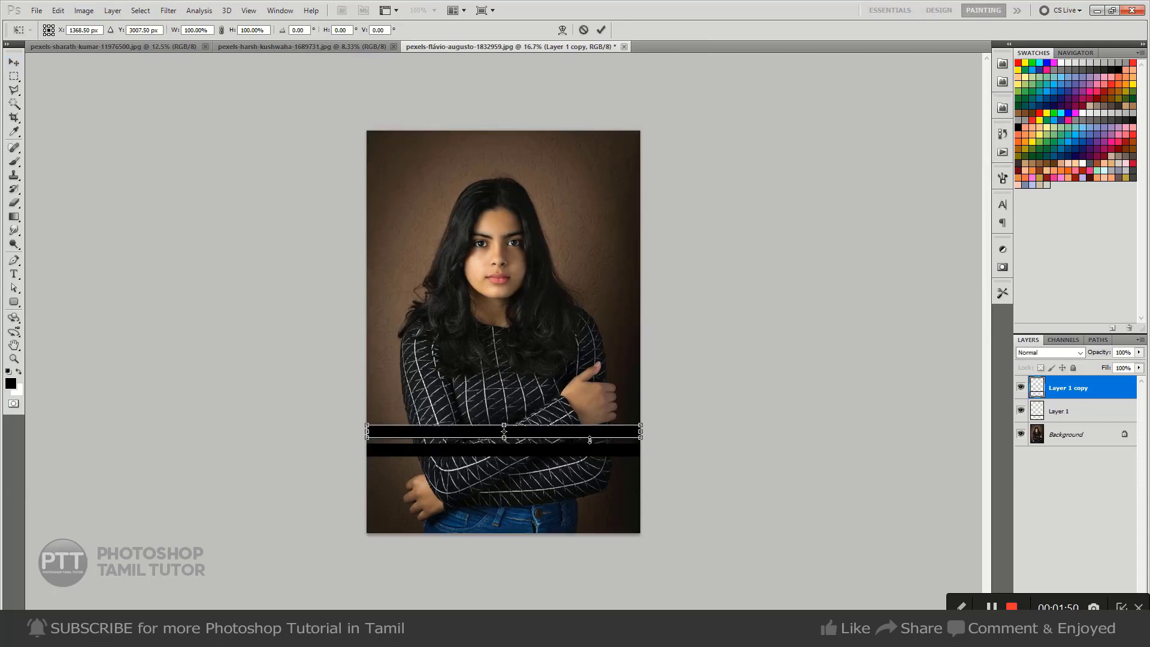
pyautogui.press('Return')
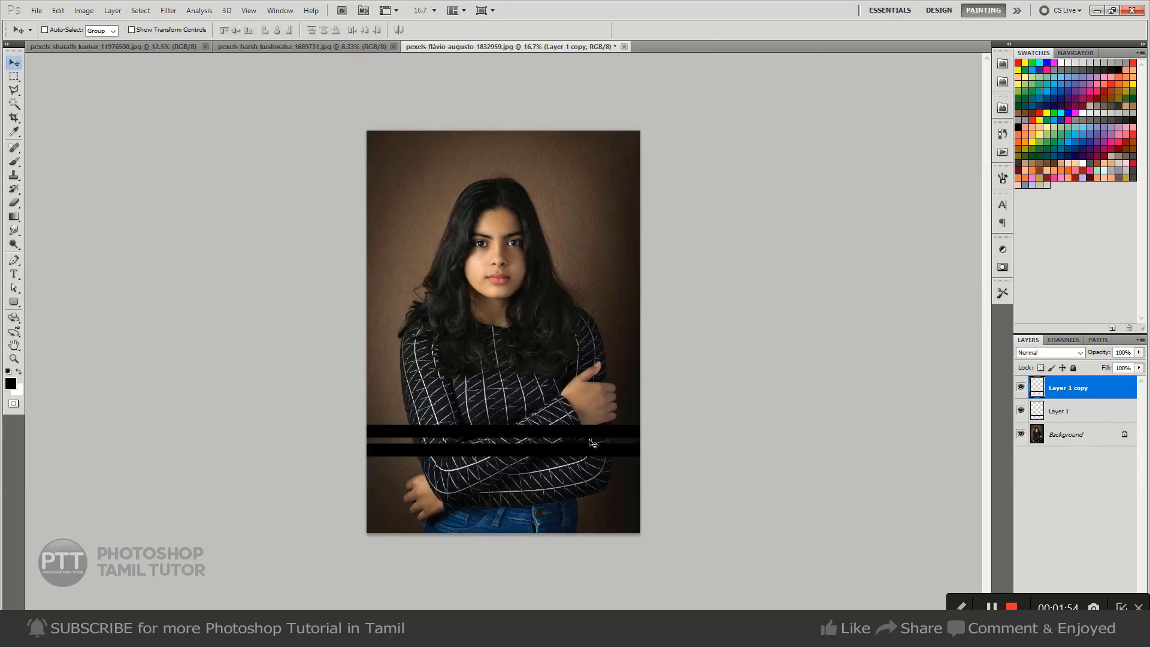
# Make 15 more copies of the bar, repeating the same upward transform each time until the evenly spaced bars reach the top of the photo.
pyautogui.hotkey('ctrl', 'j')
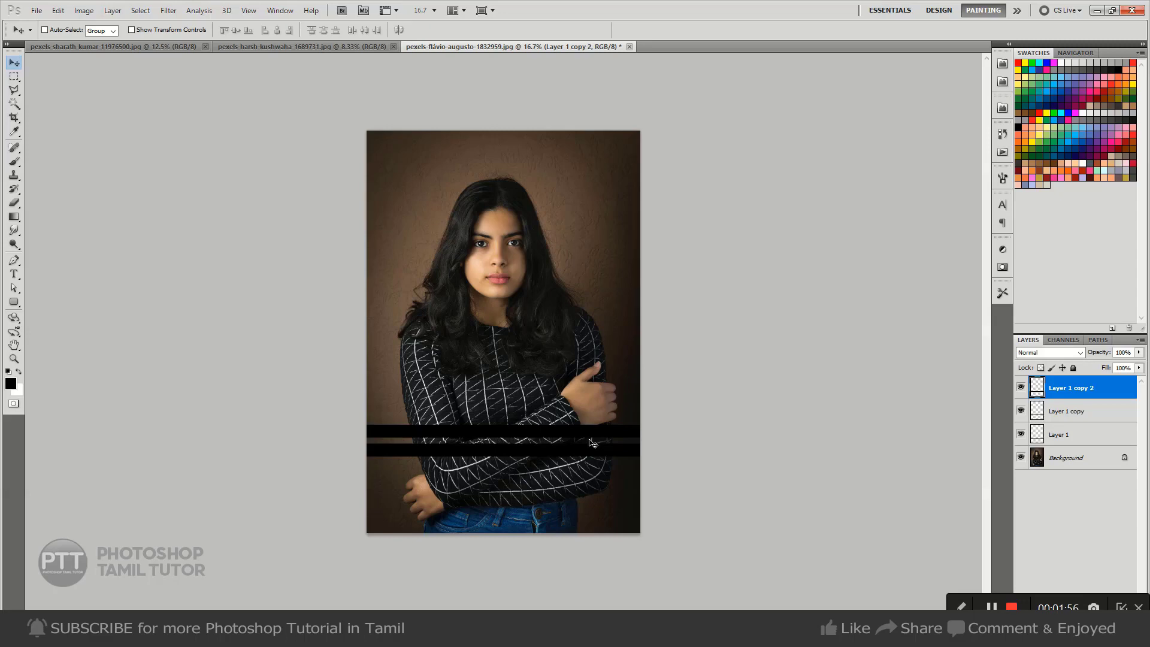
pyautogui.hotkey('ctrl', 'shift', 't')
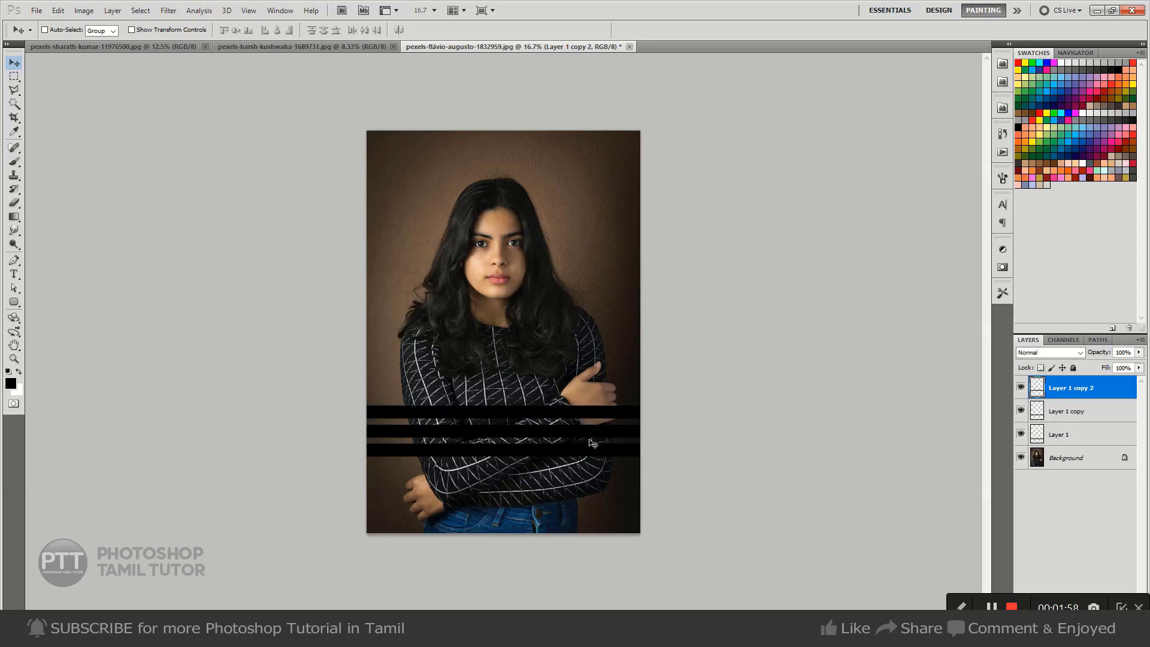
pyautogui.hotkey('ctrl', 'j')
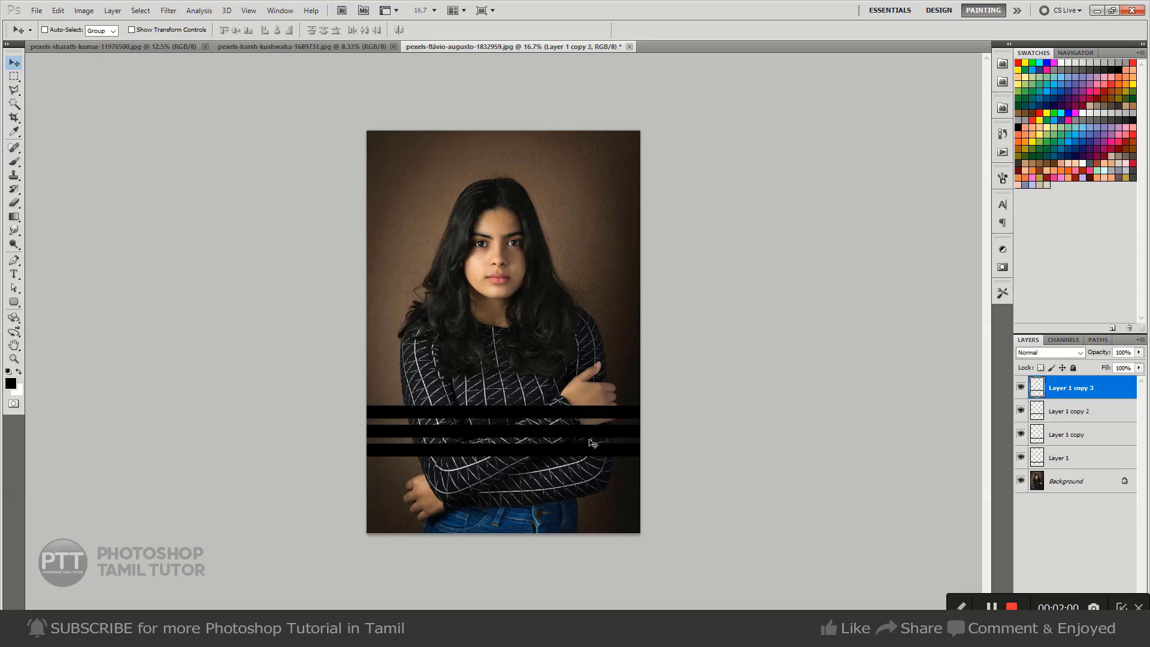
pyautogui.hotkey('ctrl', 'shift', 't')
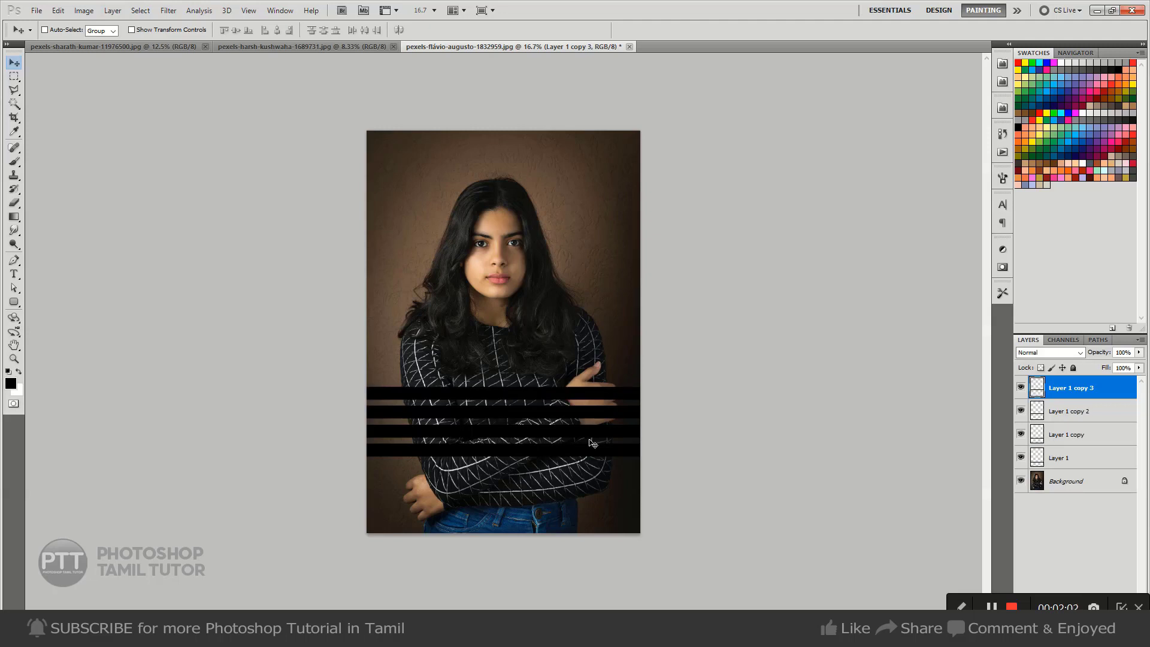
pyautogui.hotkey('ctrl', 'j')
pyautogui.hotkey('ctrl', 'shift', 't')
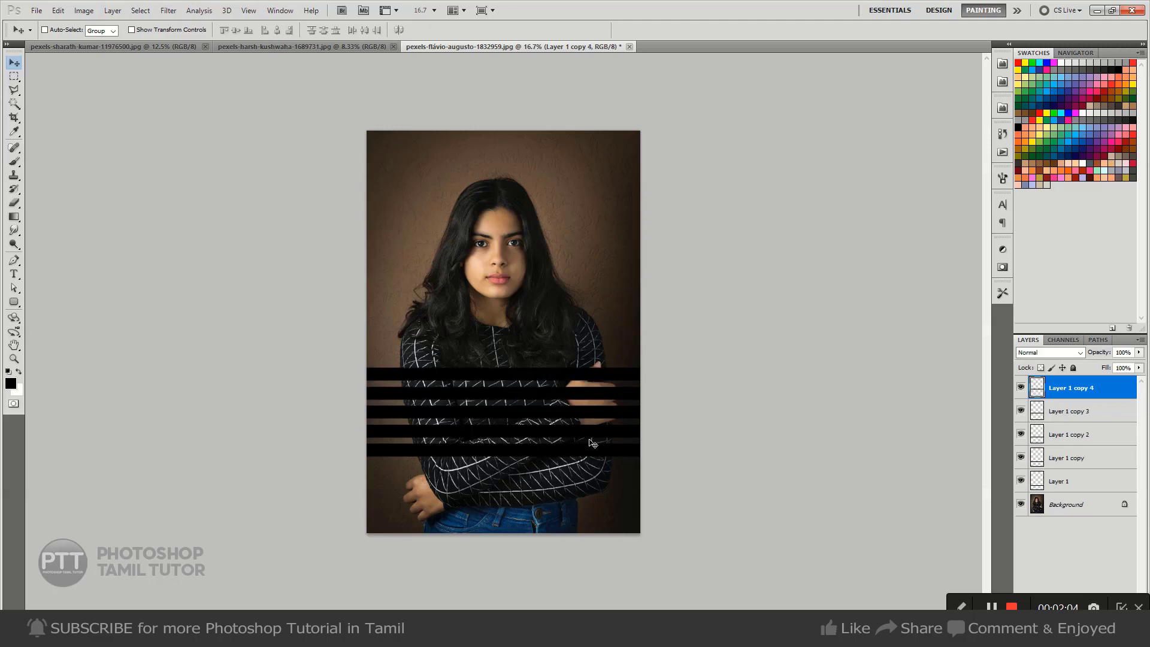
pyautogui.hotkey('ctrl', 'j')
pyautogui.hotkey('ctrl', 'shift', 't')
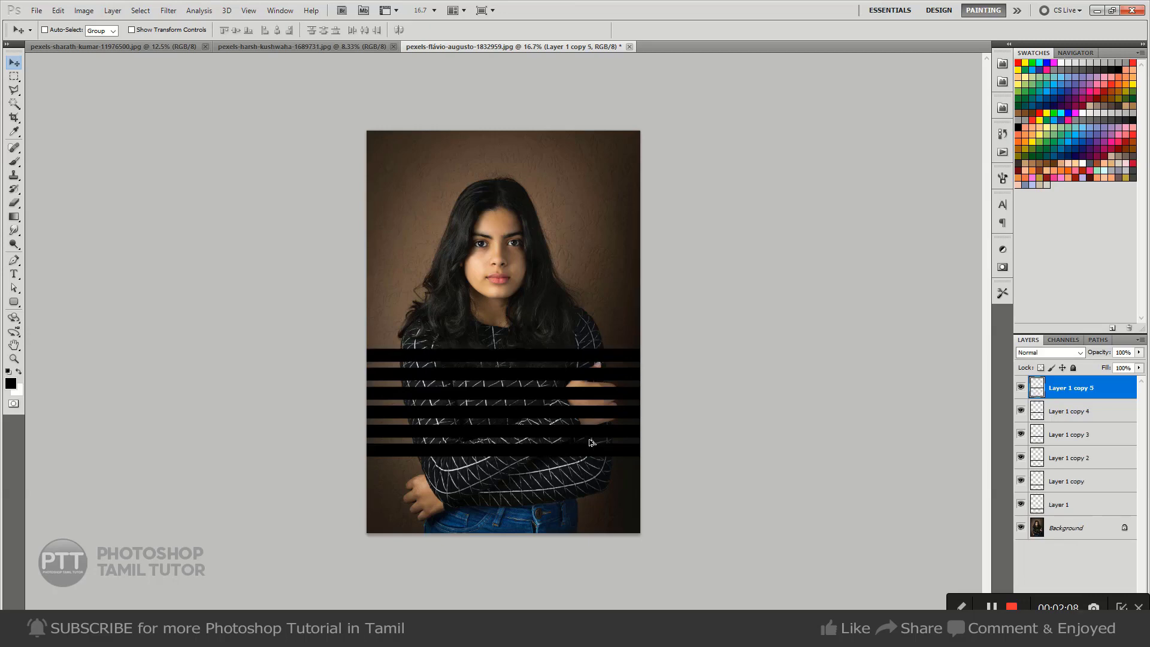
pyautogui.hotkey('ctrl', 'j')
pyautogui.hotkey('ctrl', 'shift', 't')
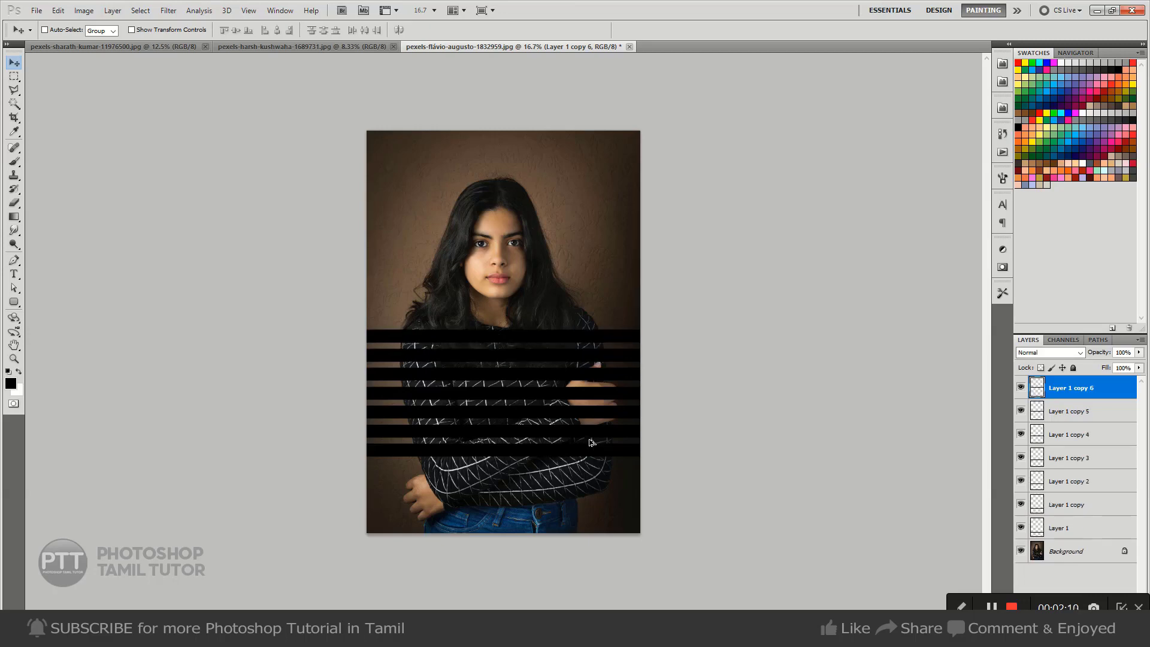
pyautogui.hotkey('ctrl', 'j')
pyautogui.hotkey('ctrl', 'shift', 't')
pyautogui.hotkey('ctrl', 'j')
pyautogui.hotkey('ctrl', 'shift', 't')
pyautogui.hotkey('ctrl', 'j')
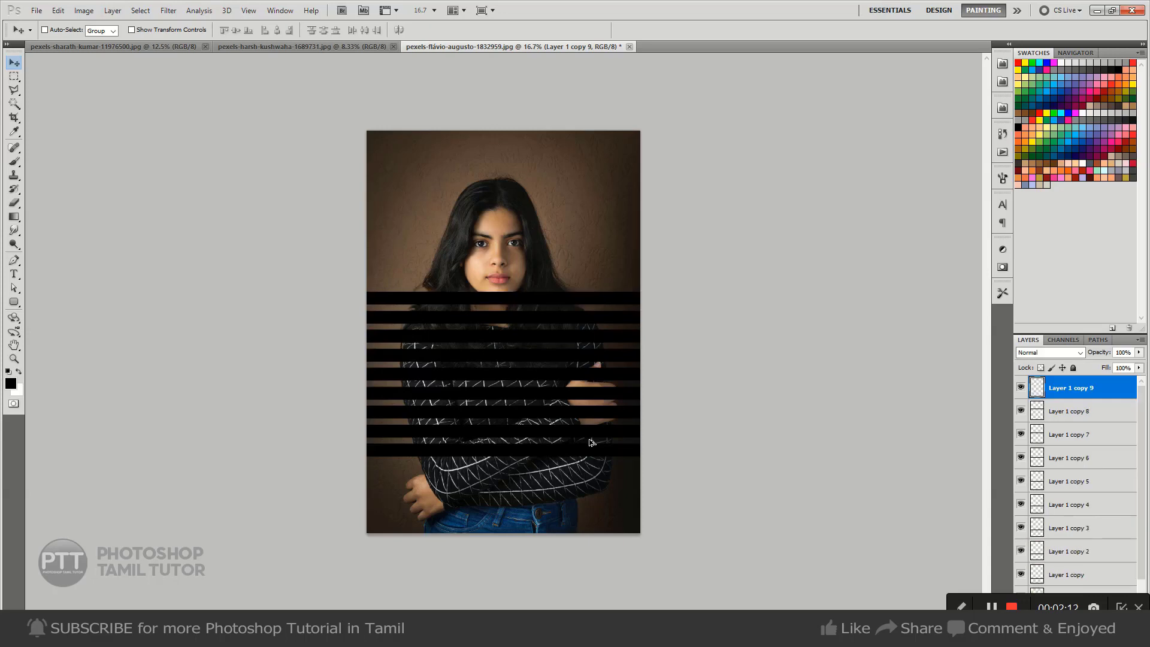
pyautogui.hotkey('ctrl', 'shift', 't')
pyautogui.hotkey('ctrl', 'j')
pyautogui.hotkey('ctrl', 'shift', 't')
pyautogui.hotkey('ctrl', 'j')
pyautogui.hotkey('ctrl', 'shift', 't')
pyautogui.hotkey('ctrl', 'j')
pyautogui.hotkey('ctrl', 'shift', 't')
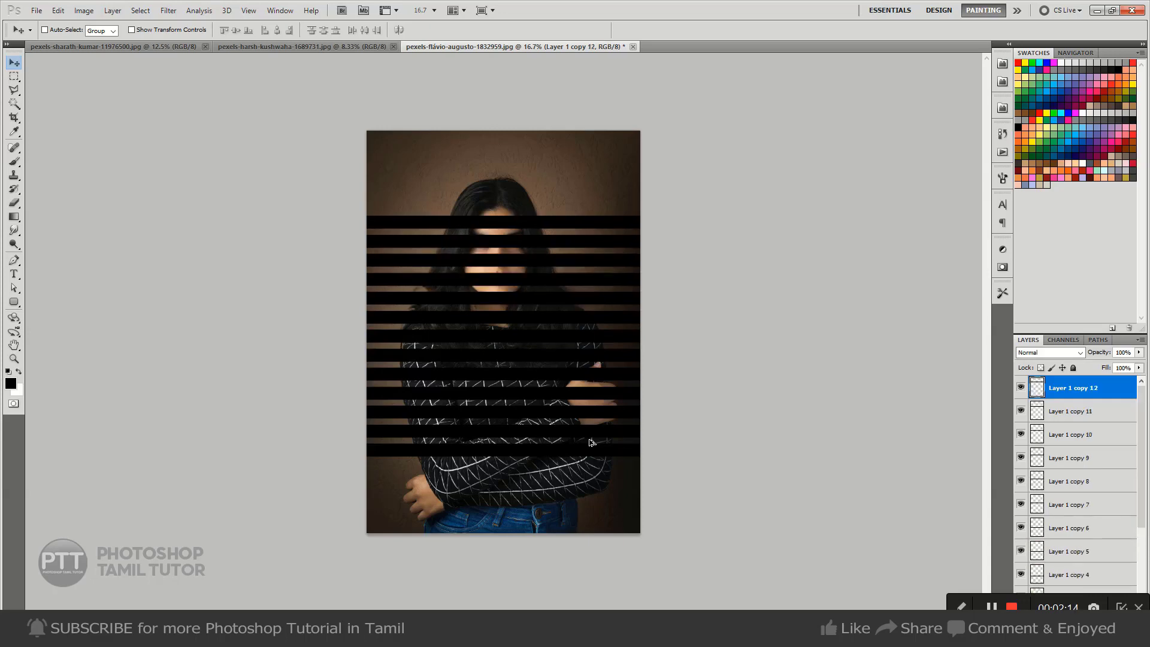
pyautogui.hotkey('ctrl', 'j')
pyautogui.hotkey('ctrl', 'shift', 't')
pyautogui.hotkey('ctrl', 'j')
pyautogui.hotkey('ctrl', 'shift', 't')
pyautogui.hotkey('ctrl', 'j')
pyautogui.hotkey('ctrl', 'shift', 't')
pyautogui.hotkey('ctrl', 'j')
pyautogui.hotkey('ctrl', 'shift', 't')
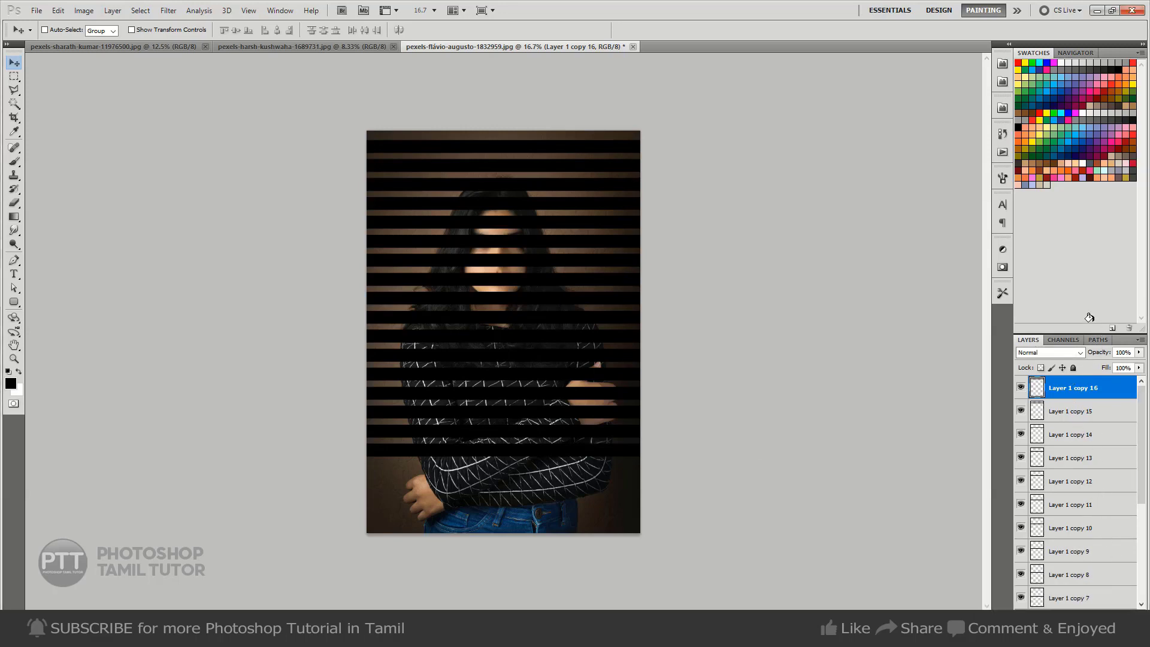
# Select all the bar layers from Layer 1 to Layer 1 copy 16 and merge them into one layer.
pyautogui.moveTo(1085, 333); pyautogui.dragTo(1085, 222)
pyautogui.scroll(-3, 1052, 518)
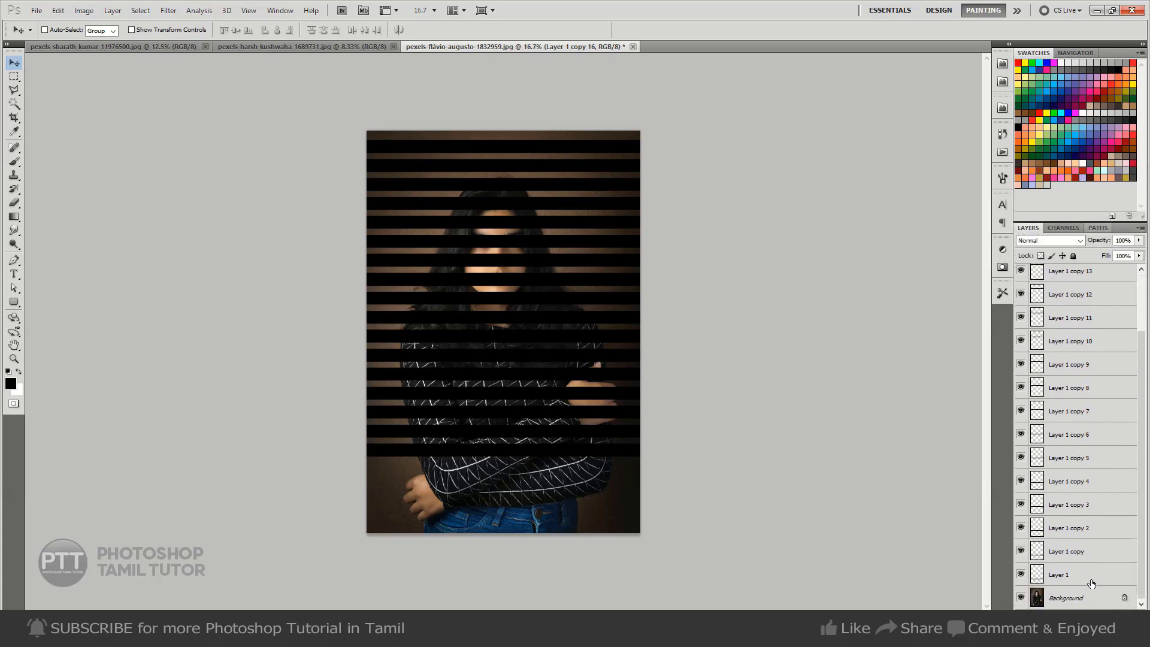
pyautogui.keyDown('shift'); pyautogui.click(1087, 576); pyautogui.keyUp('shift')
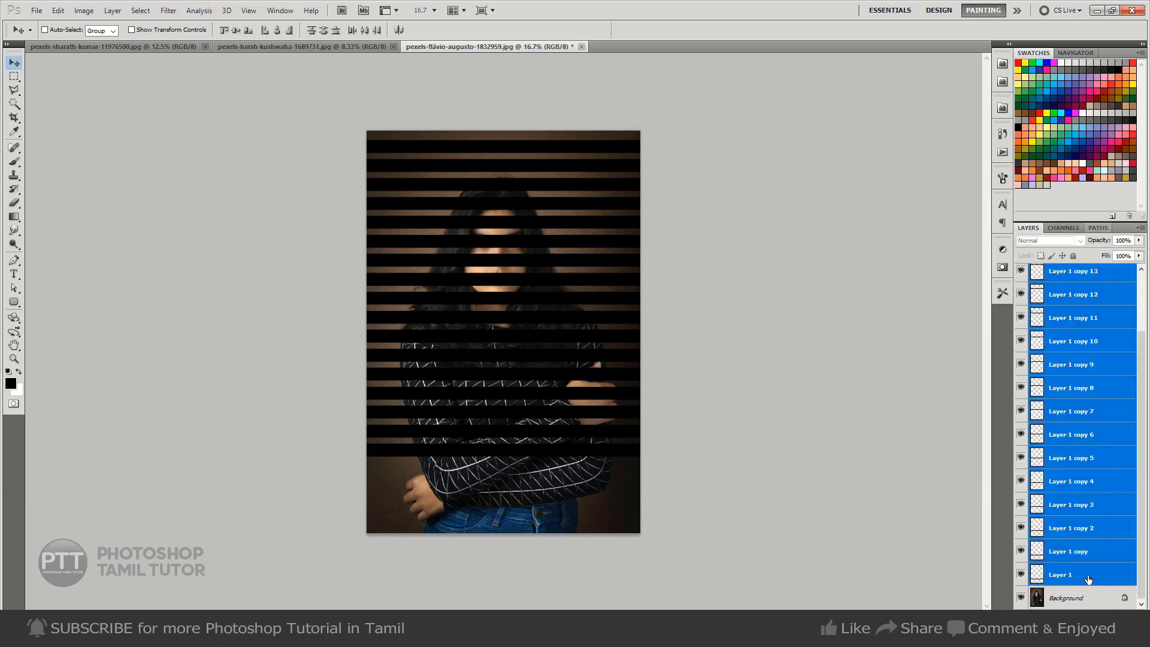
pyautogui.hotkey('ctrl', 'e')
# Toggle the merged bar layer's visibility to compare the portrait with and without the bars.
pyautogui.click(1019, 279)
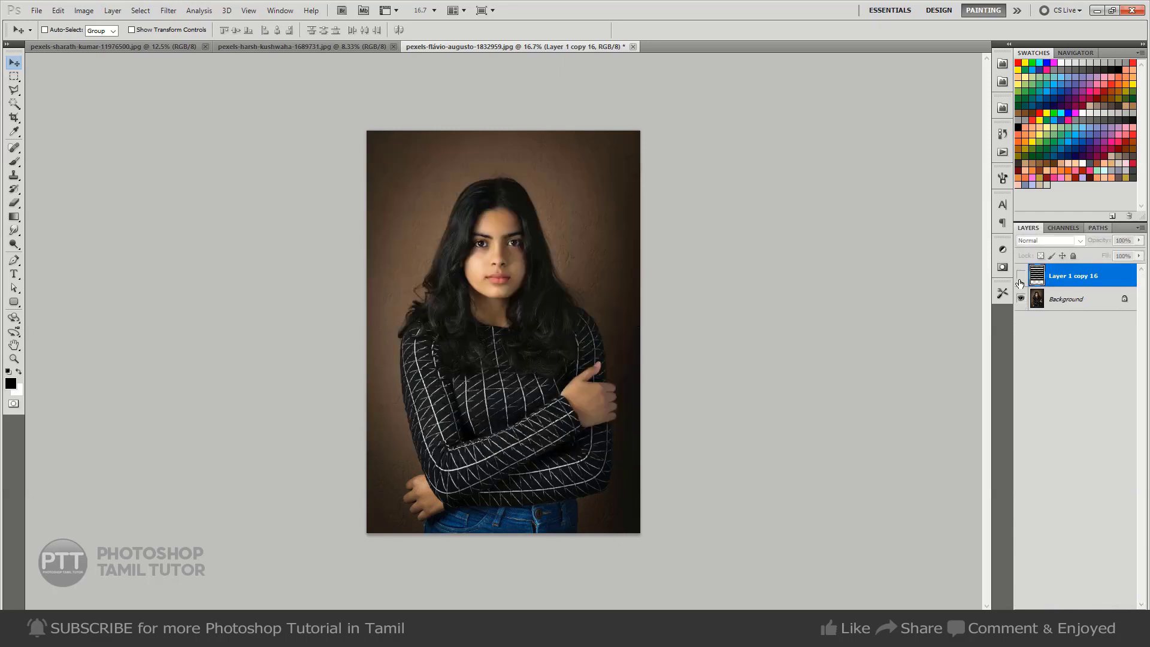
pyautogui.click(1020, 279)
pyautogui.click(1019, 279)
pyautogui.click(1019, 281)
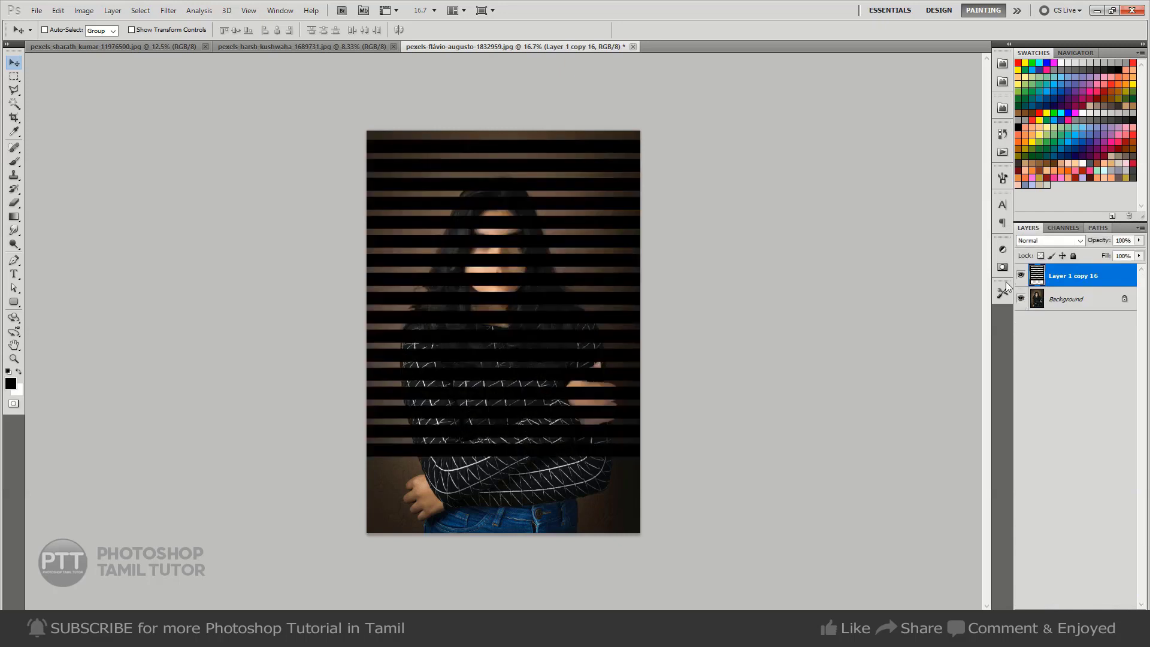
# Skew the merged bar layer so the bars rise toward the photo's right side, and shift the layer down over the portrait.
pyautogui.hotkey('ctrl', 't')
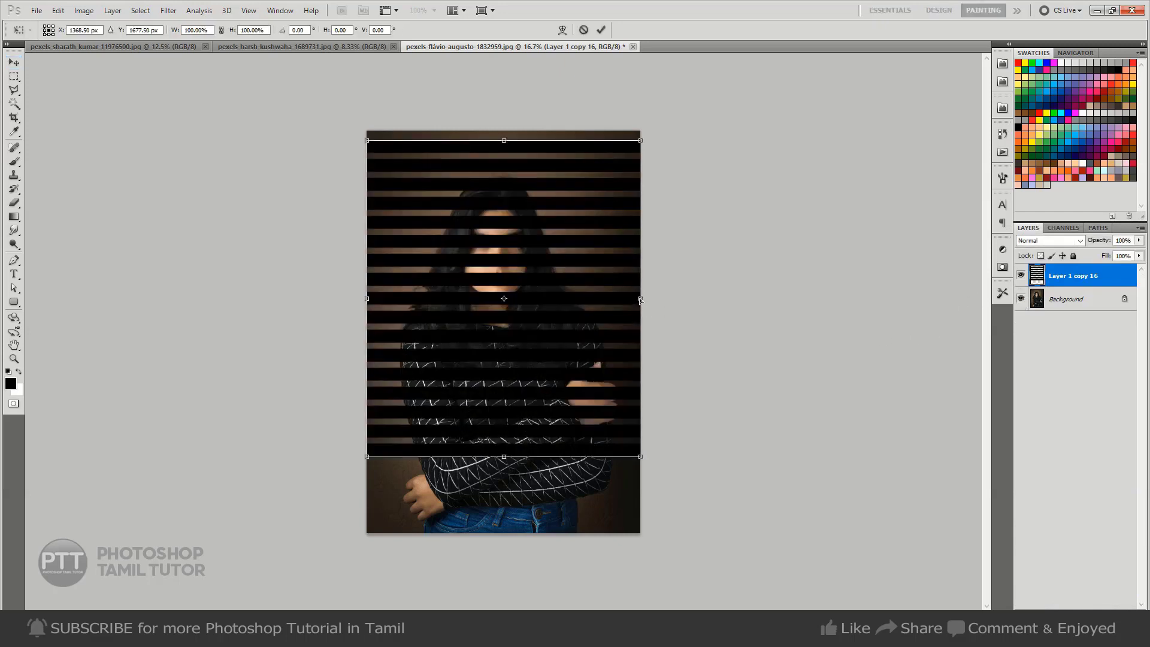
pyautogui.moveTo(640, 300); pyautogui.dragTo(639, 227)
pyautogui.moveTo(517, 280); pyautogui.dragTo(510, 327)
pyautogui.press('Return')
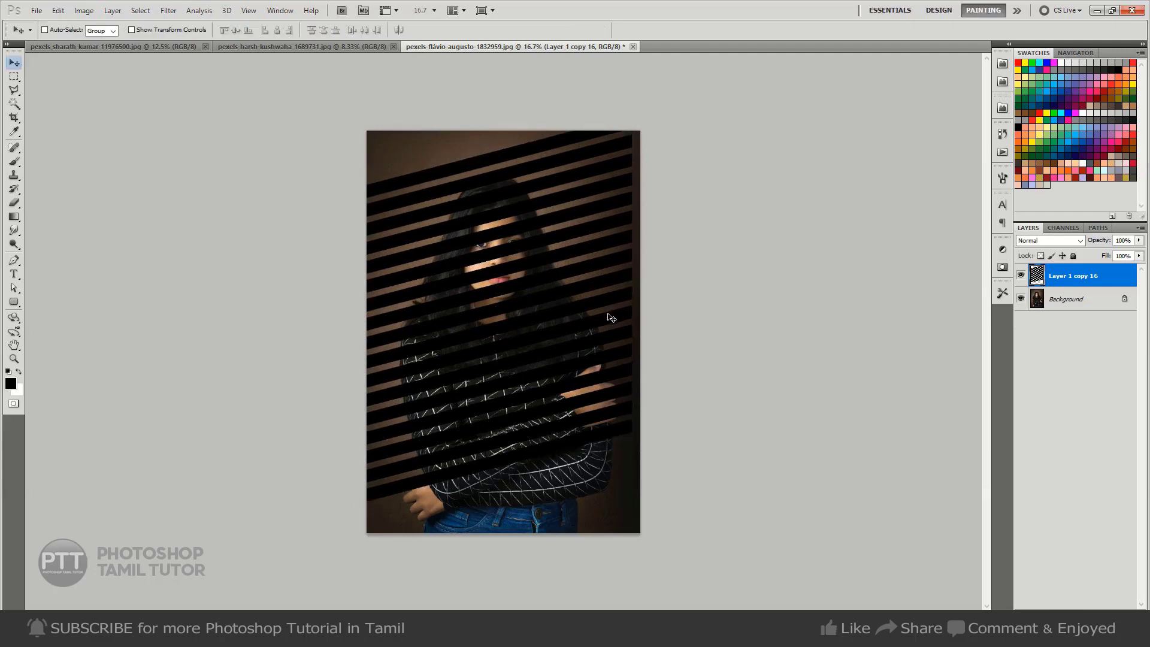
# Stretch the slanted bar layer to about 103% width so the bars reach the photo's right edge.
pyautogui.hotkey('ctrl', 't')
pyautogui.moveTo(633, 309); pyautogui.dragTo(641, 309)
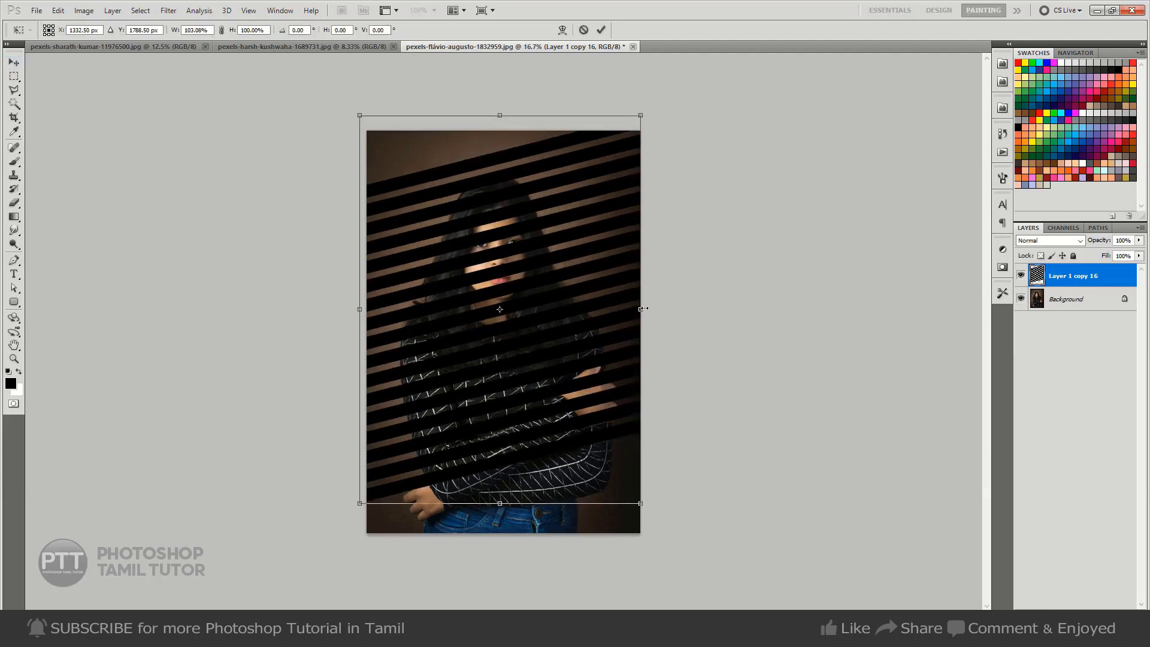
pyautogui.press('Return')
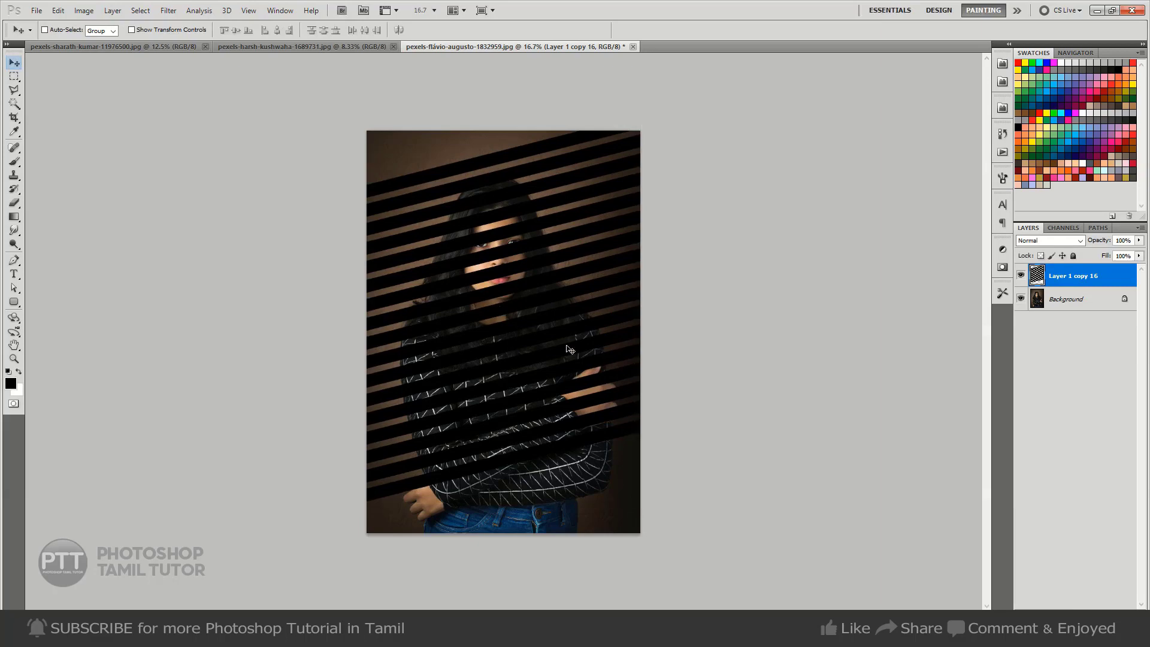
# Apply a Gaussian Blur with a radius of about 30 pixels to the merged slanted bar layer.
pyautogui.click(168, 10)
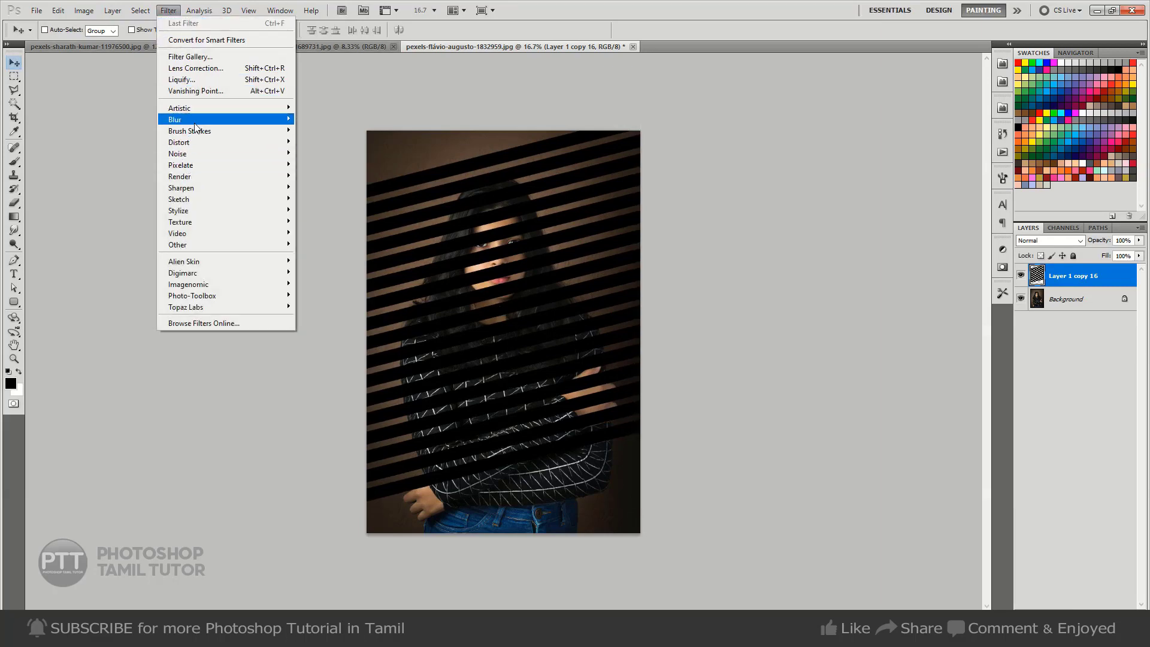
pyautogui.moveTo(286, 118)
pyautogui.click(329, 165)
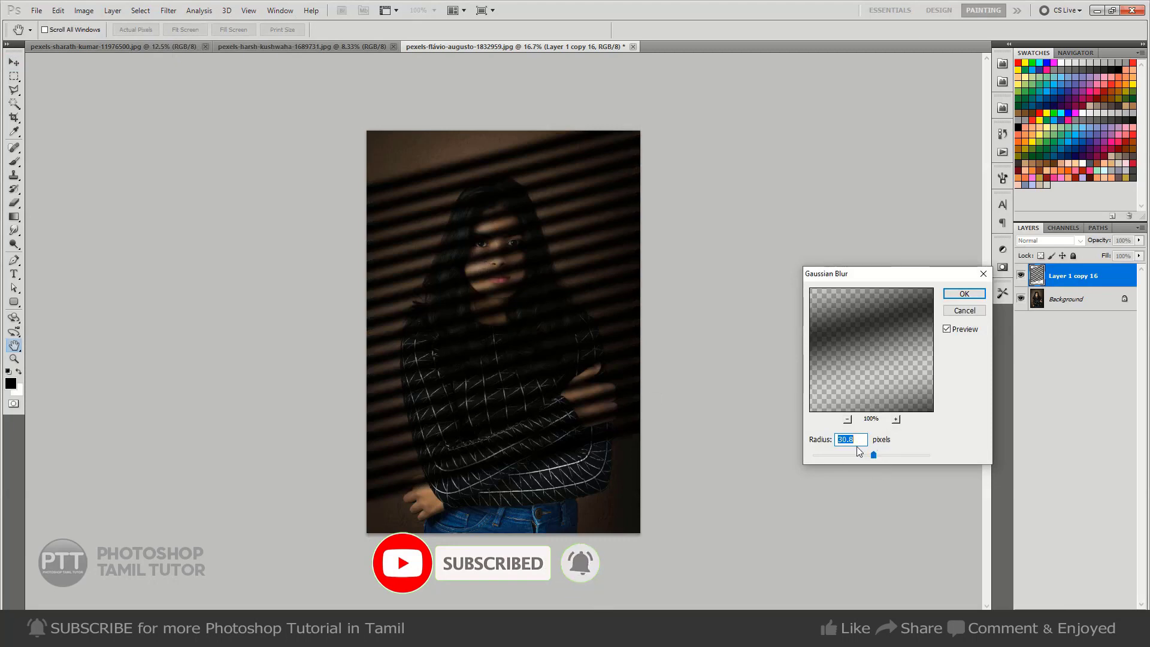
pyautogui.click(962, 296)
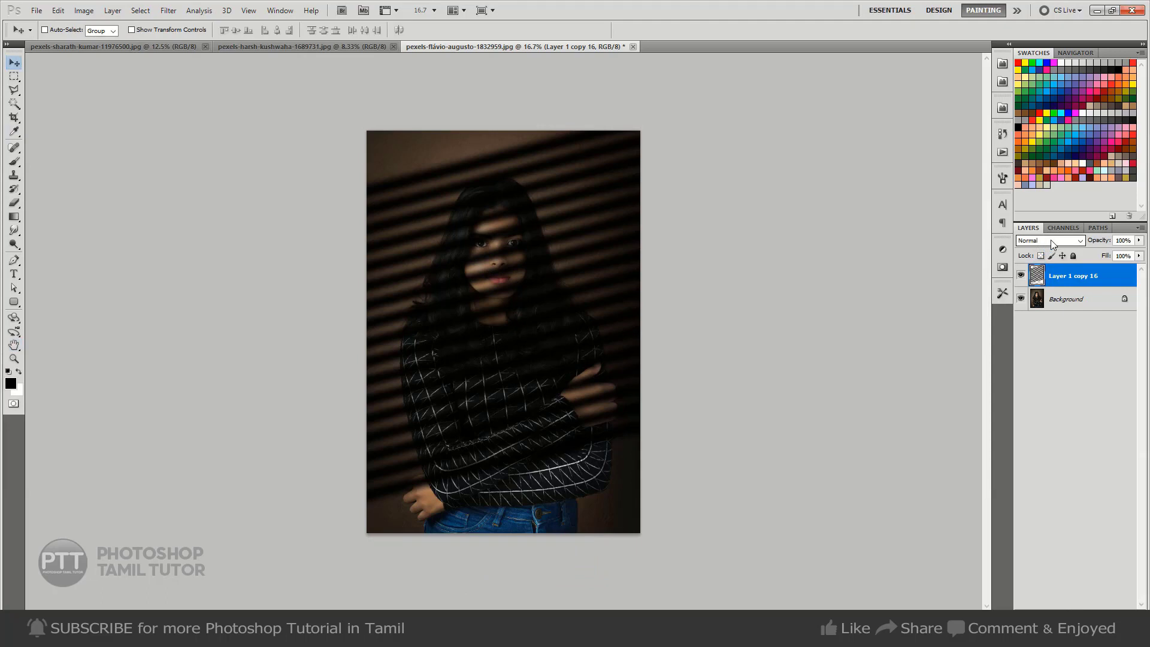
# Set the blurred bar layer's blend mode to Soft Light and reduce its opacity to 63%.
pyautogui.click(1053, 242)
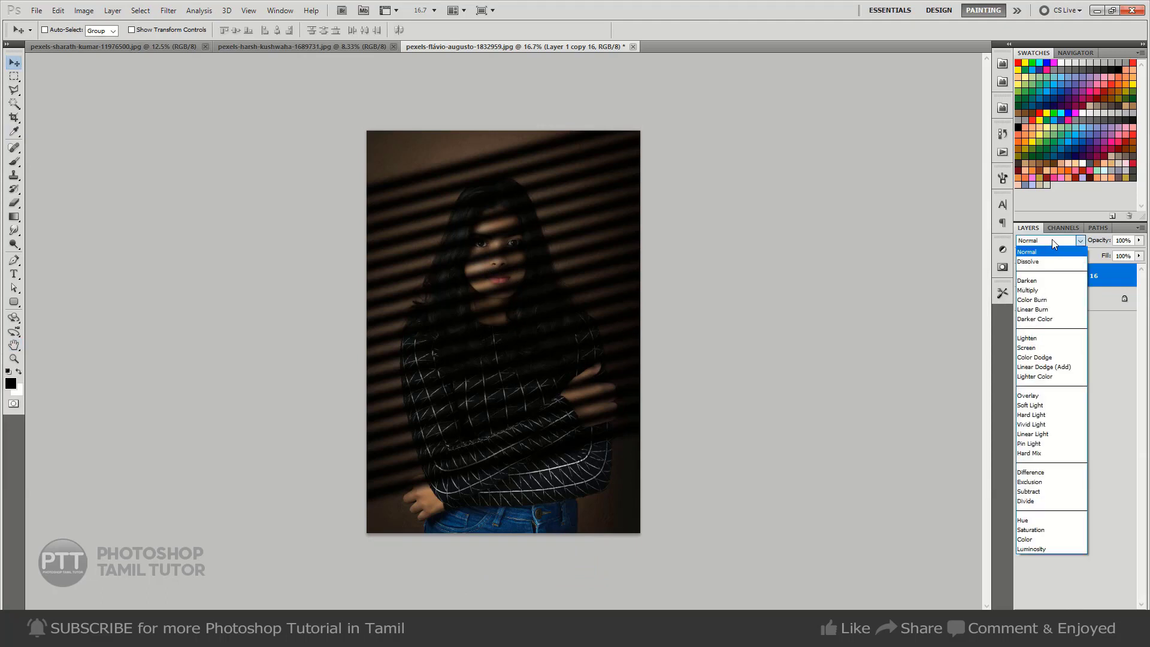
pyautogui.click(1043, 396)
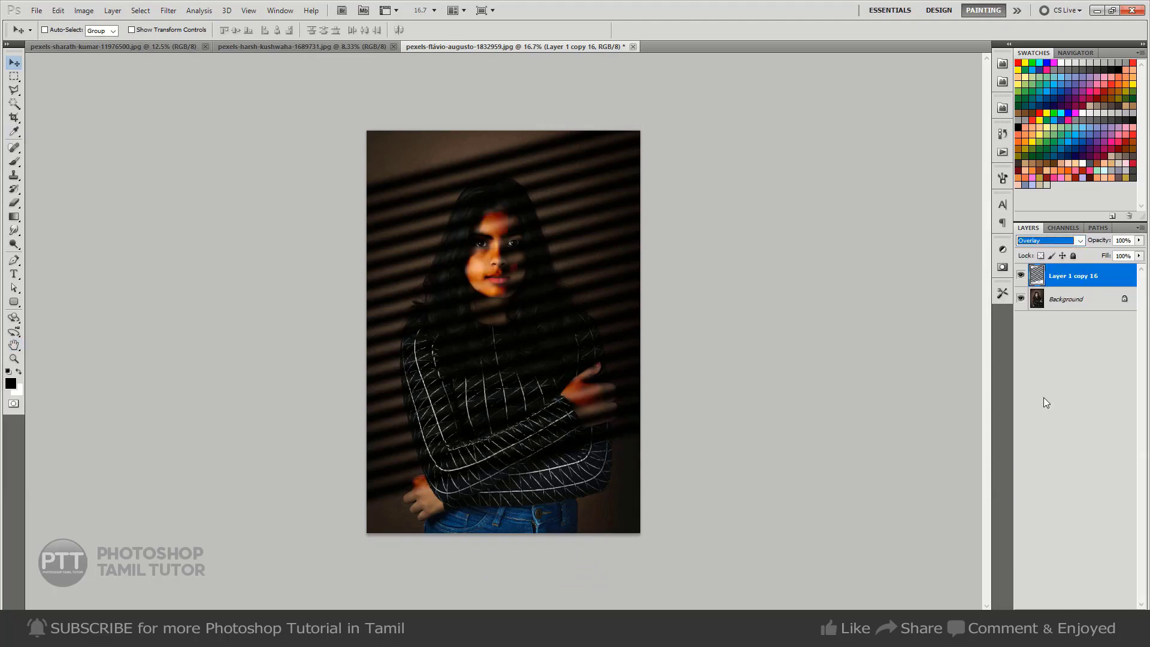
pyautogui.click(1051, 241)
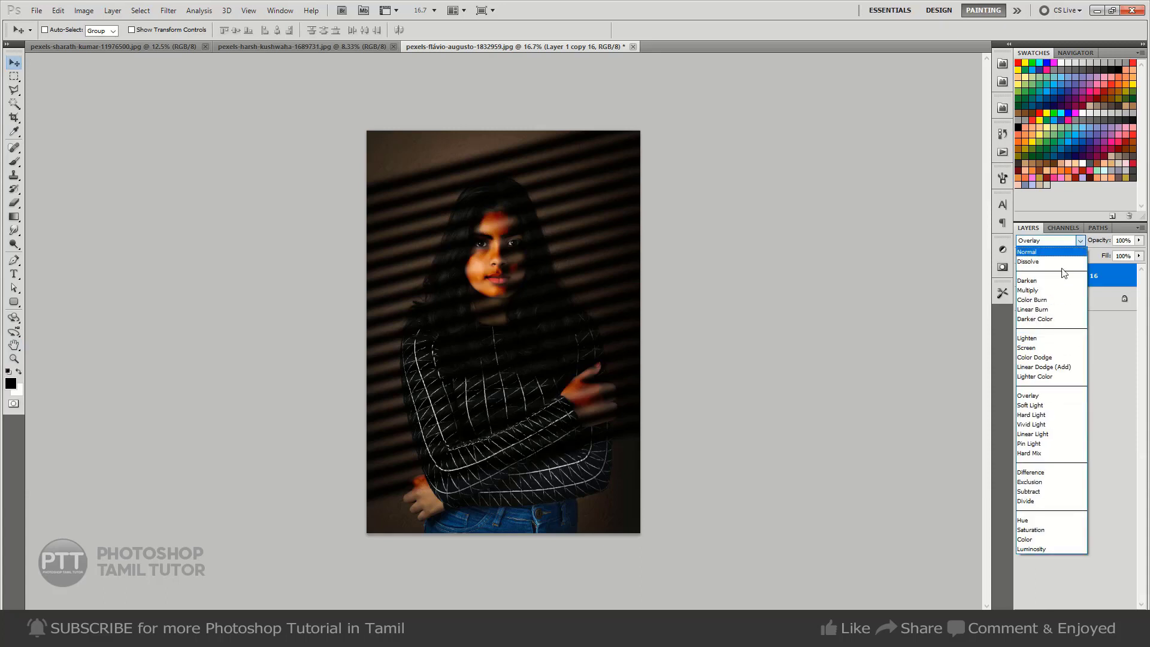
pyautogui.click(1047, 406)
pyautogui.click(1138, 240)
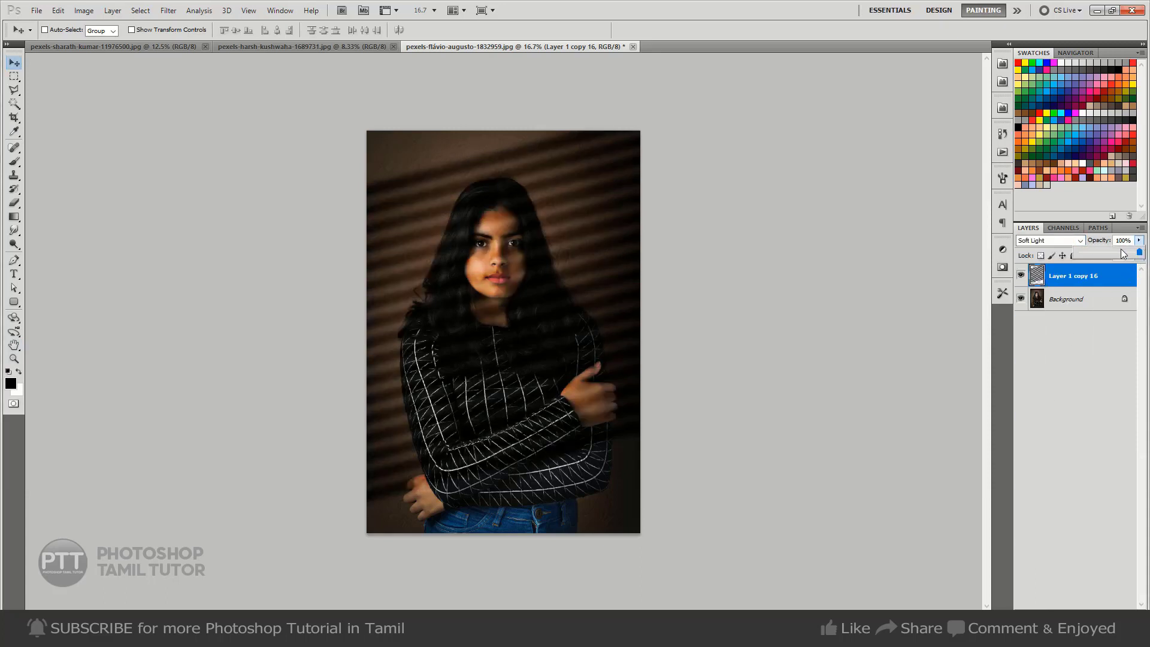
pyautogui.click(1115, 252)
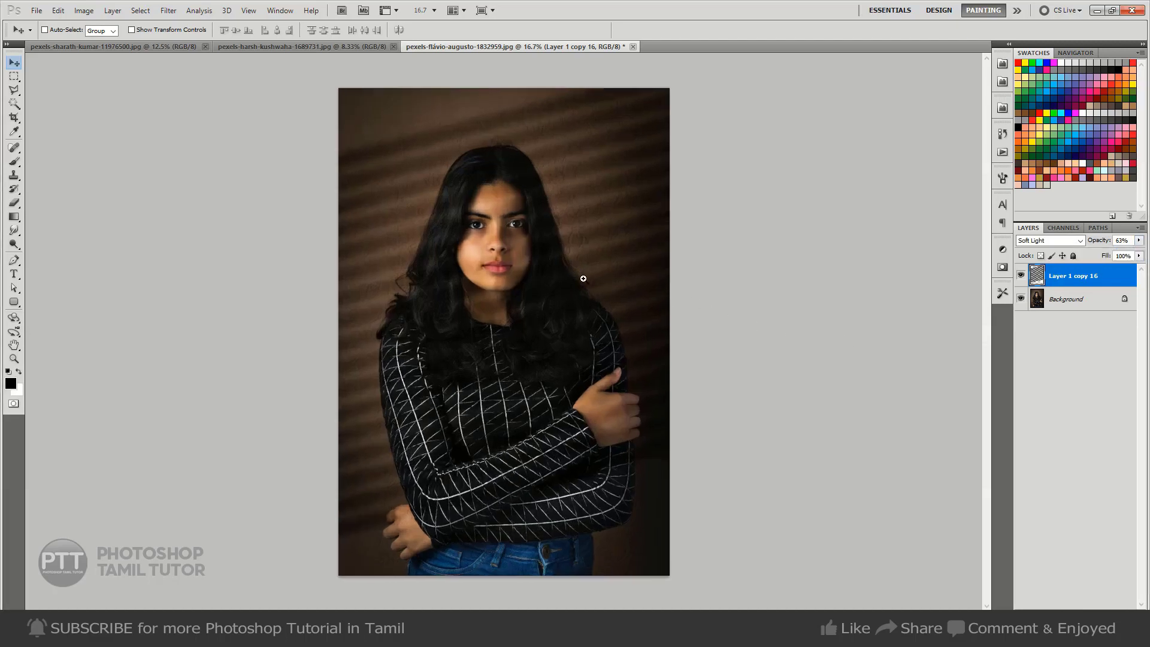
# Inspect the portrait at different magnifications and toggle the bar layer's visibility to compare it with and without the blind shadows.
pyautogui.hotkey('ctrl', '+')
pyautogui.hotkey('ctrl', '-')
pyautogui.hotkey('ctrl', '-')
pyautogui.press('e')
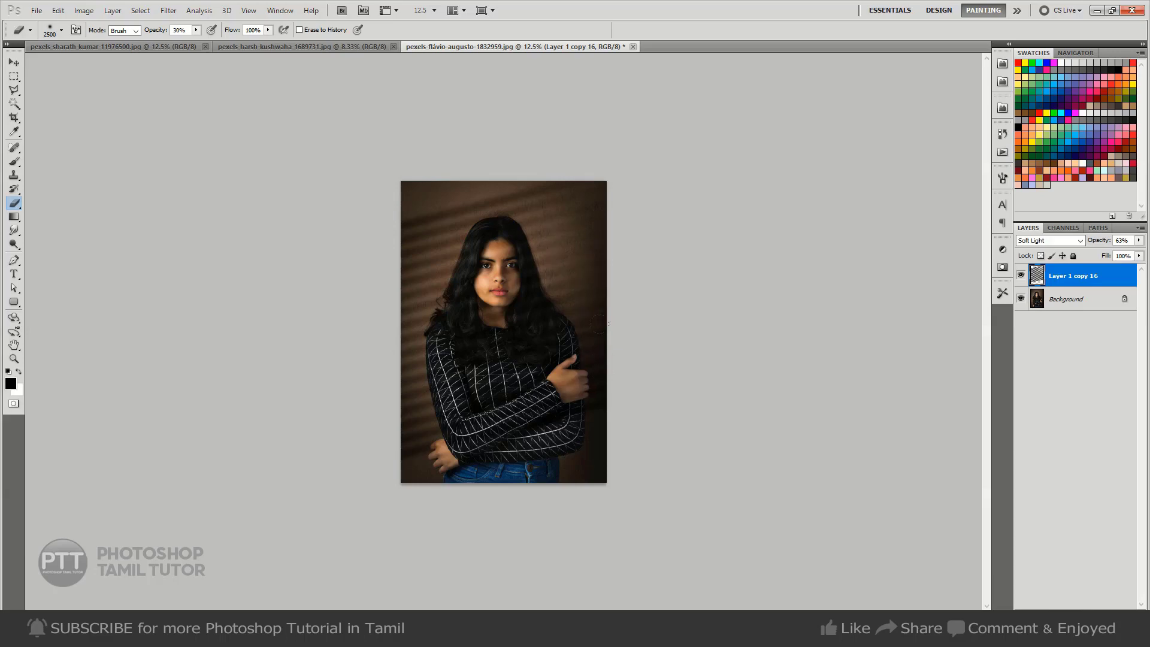
pyautogui.hotkey('ctrl', '+')
pyautogui.press('v')
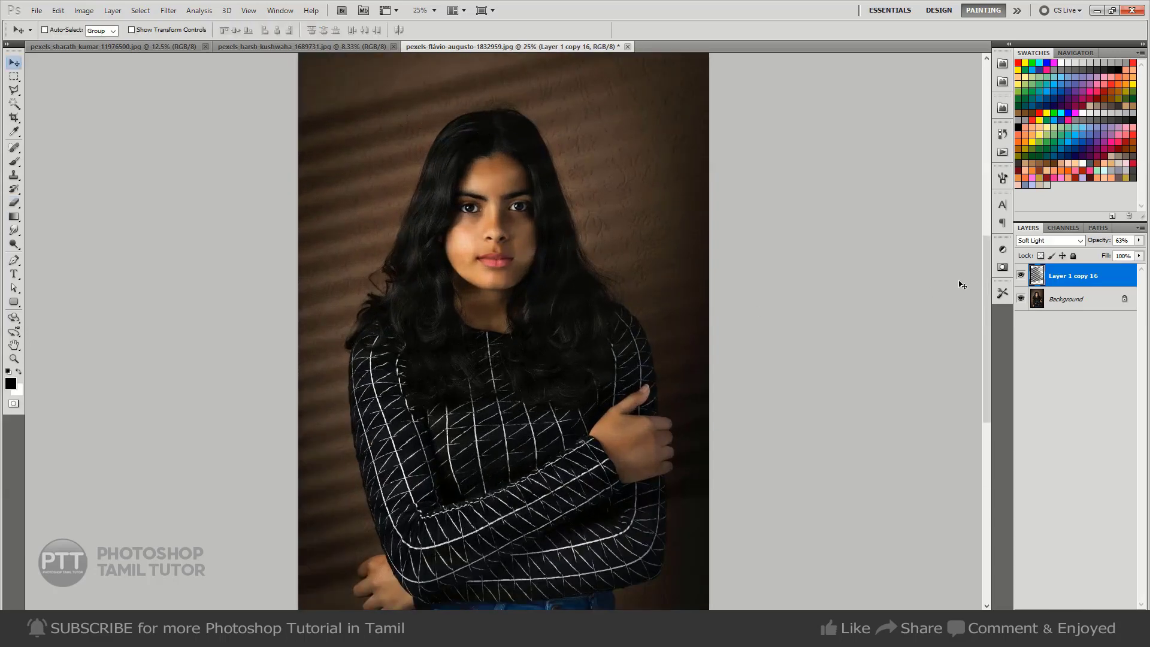
pyautogui.click(1021, 276)
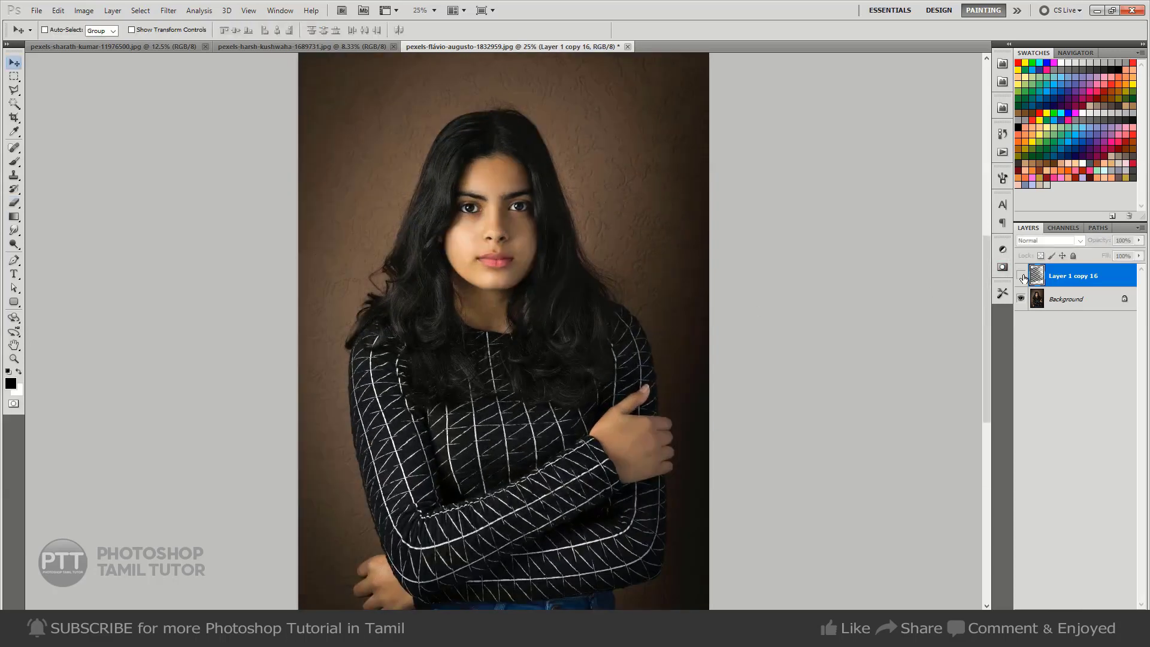
pyautogui.click(1021, 276)
pyautogui.click(1021, 276)
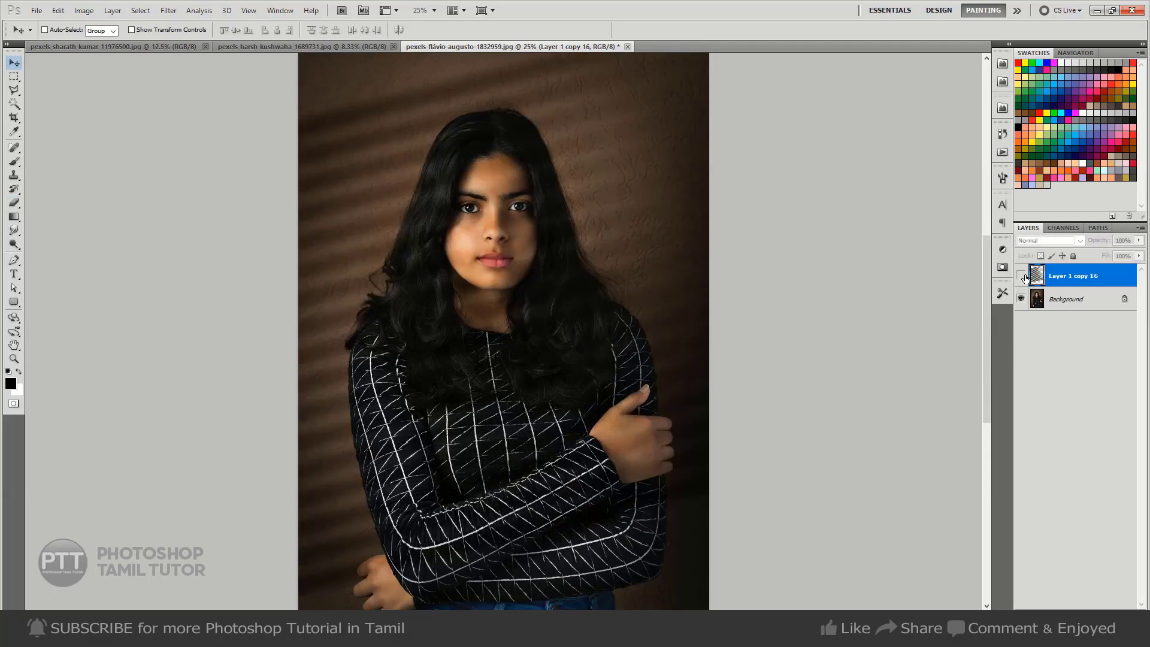
pyautogui.click(1021, 275)
pyautogui.click(1021, 276)
pyautogui.click(1021, 275)
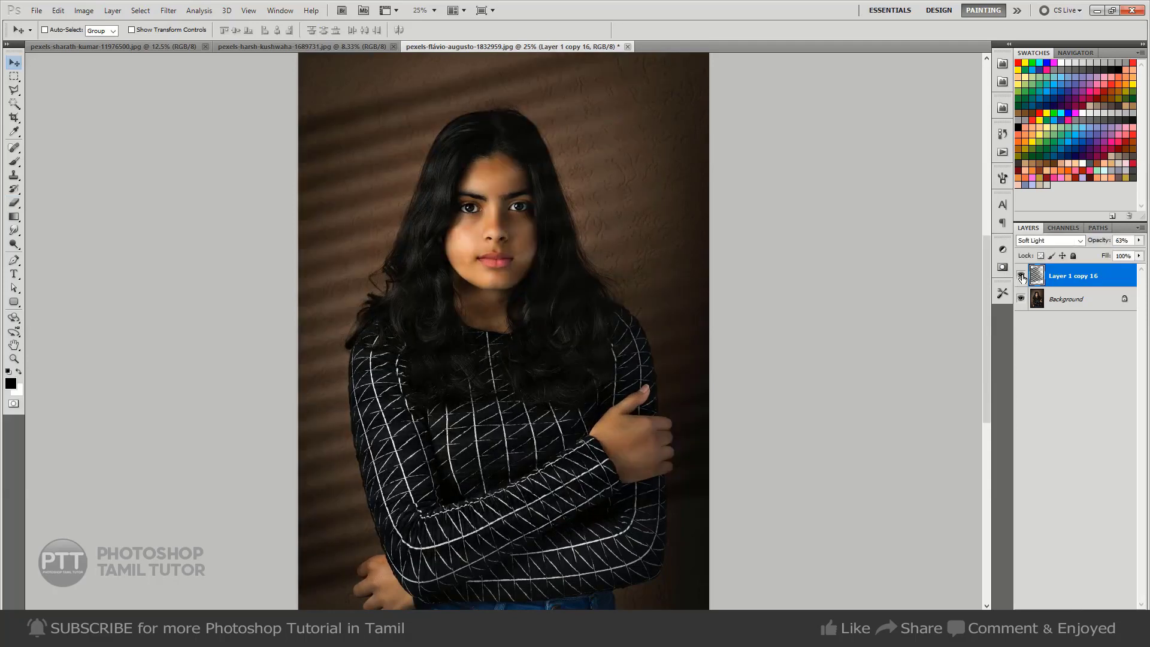
pyautogui.click(1021, 276)
pyautogui.click(1021, 275)
pyautogui.click(1021, 275)
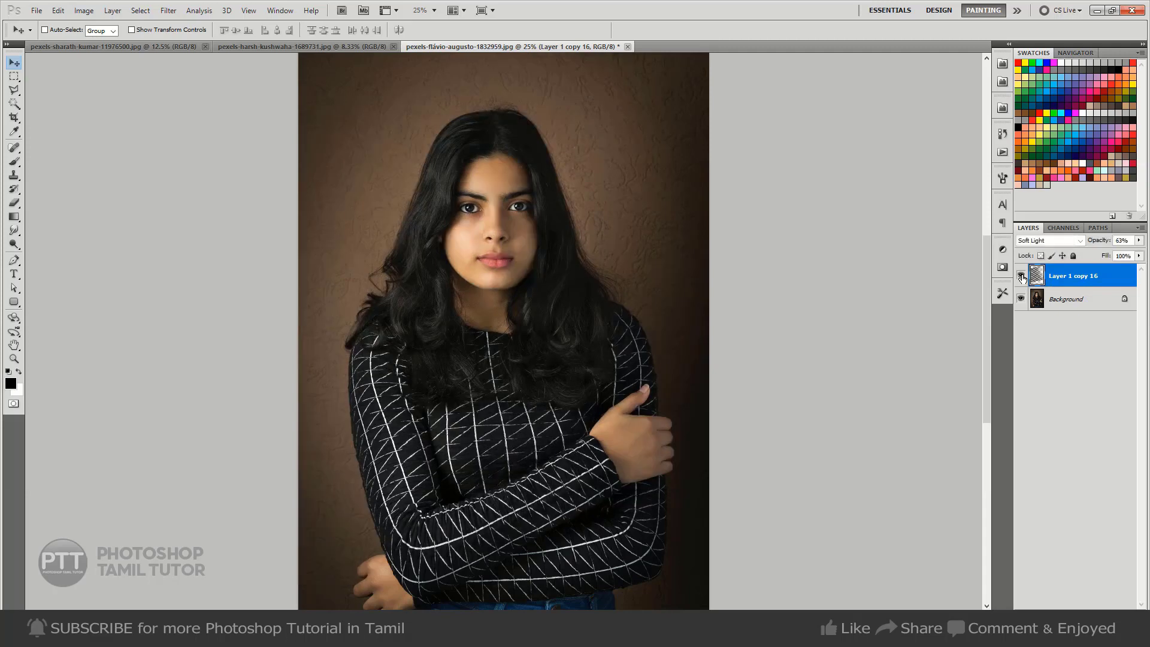
pyautogui.click(1021, 275)
# In the sunglasses portrait, select a rounded rectangle with 100 px corners beside the face and fill it white on a new layer.
pyautogui.click(329, 48)
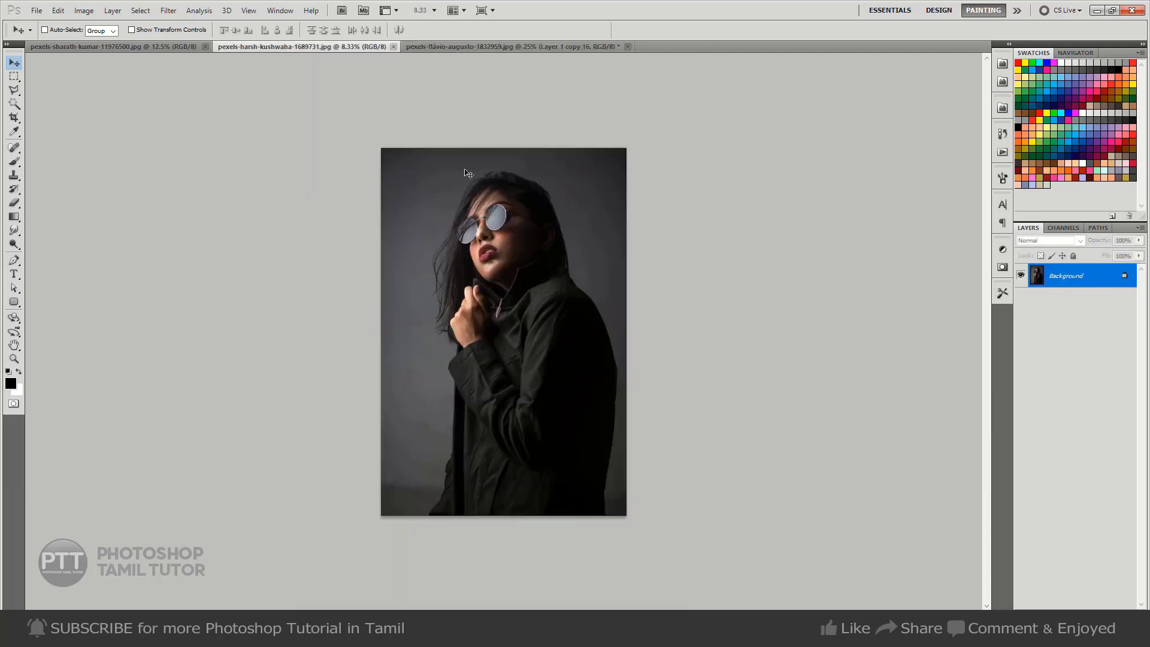
pyautogui.press('u')
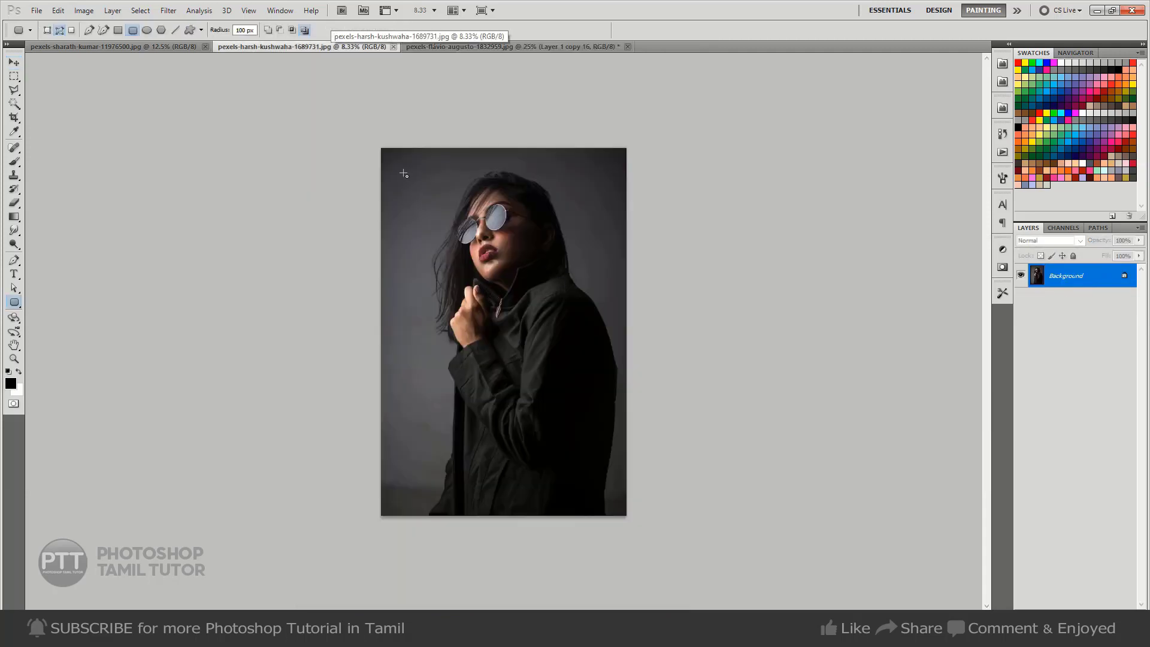
pyautogui.moveTo(404, 173); pyautogui.dragTo(471, 271)
pyautogui.hotkey('ctrl', 'Return')
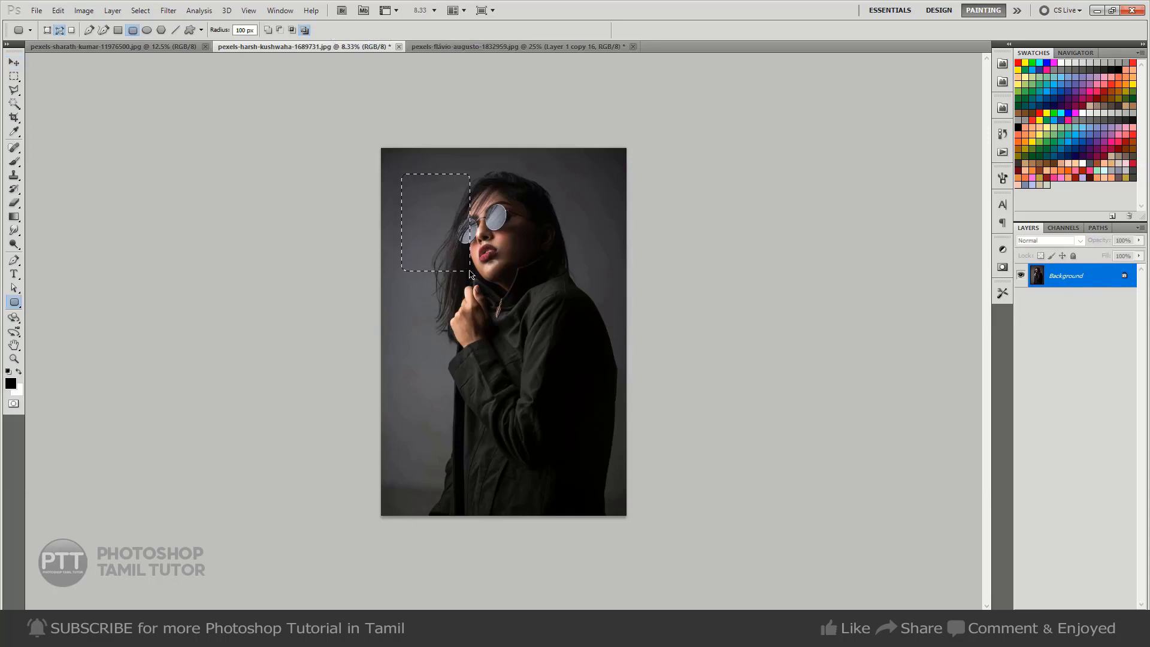
pyautogui.hotkey('ctrl', 'shift', 'n')
pyautogui.press('Return')
pyautogui.hotkey('ctrl', 'BackSpace')
pyautogui.hotkey('ctrl', 'd')
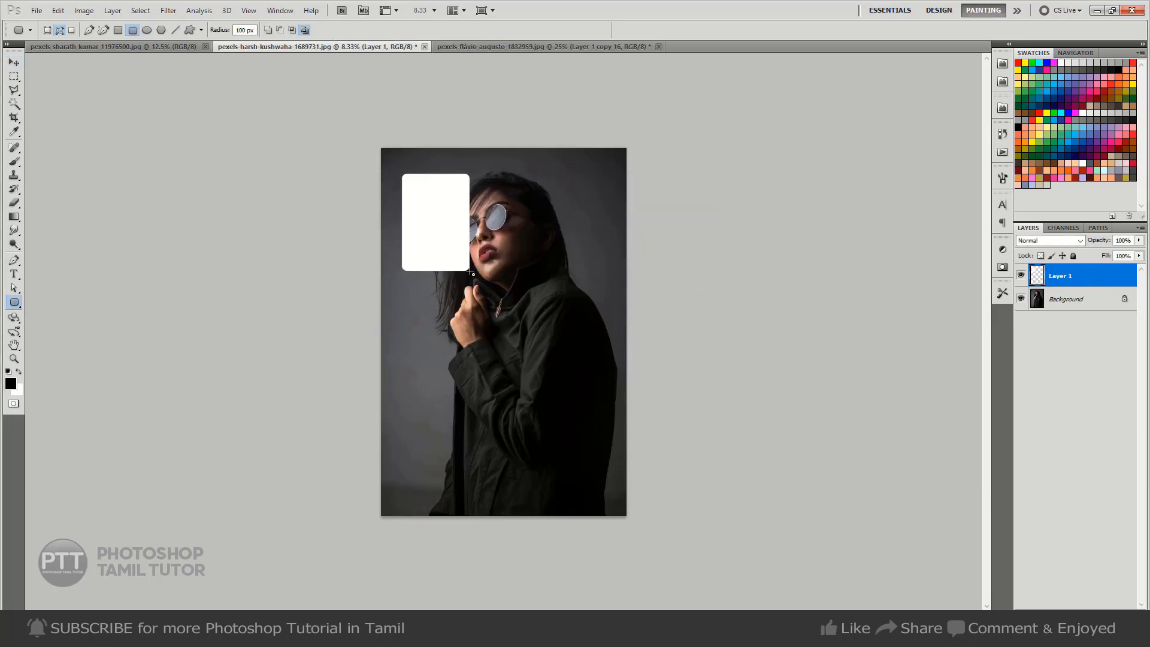
# Duplicate the white pane to its right, duplicate the pair below it, and merge all four panes into one layer.
pyautogui.press('v')
pyautogui.moveTo(452, 244); pyautogui.dragTo(537, 245)
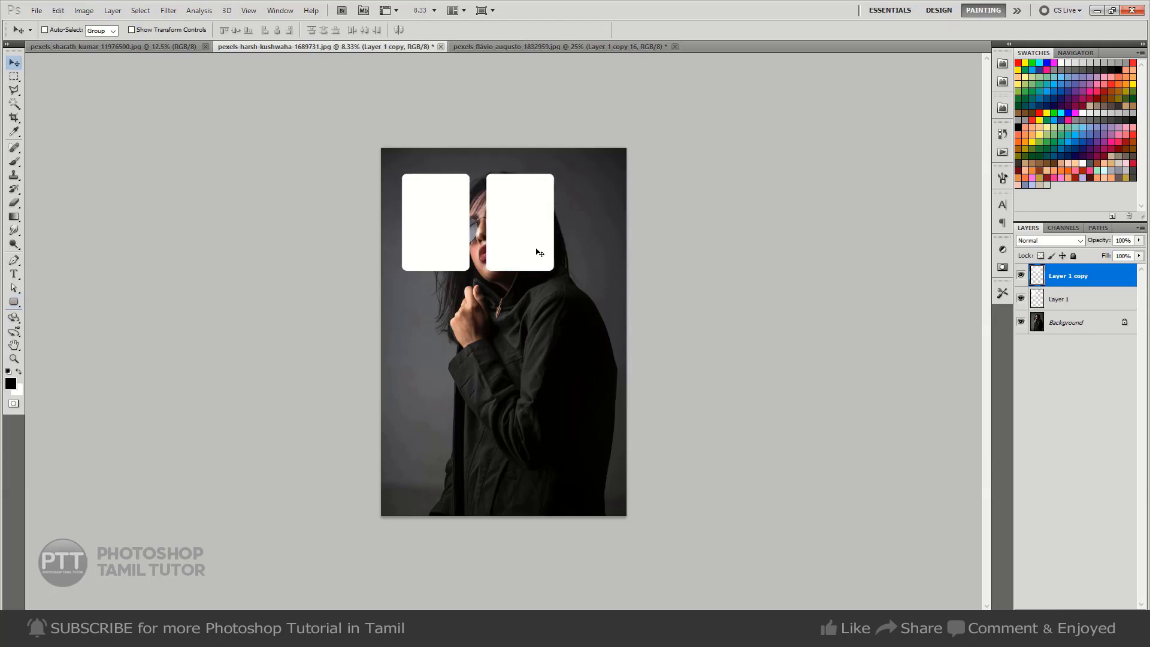
pyautogui.hotkey('ctrl', 'e')
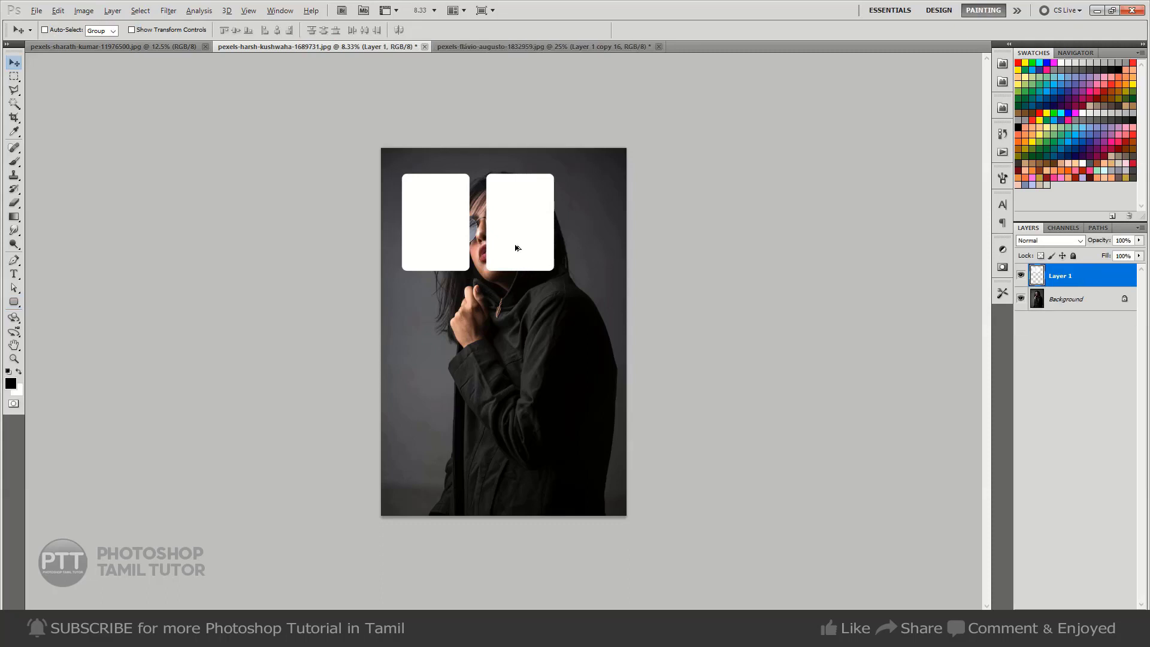
pyautogui.moveTo(516, 247); pyautogui.dragTo(514, 362)
pyautogui.hotkey('ctrl', 'e')
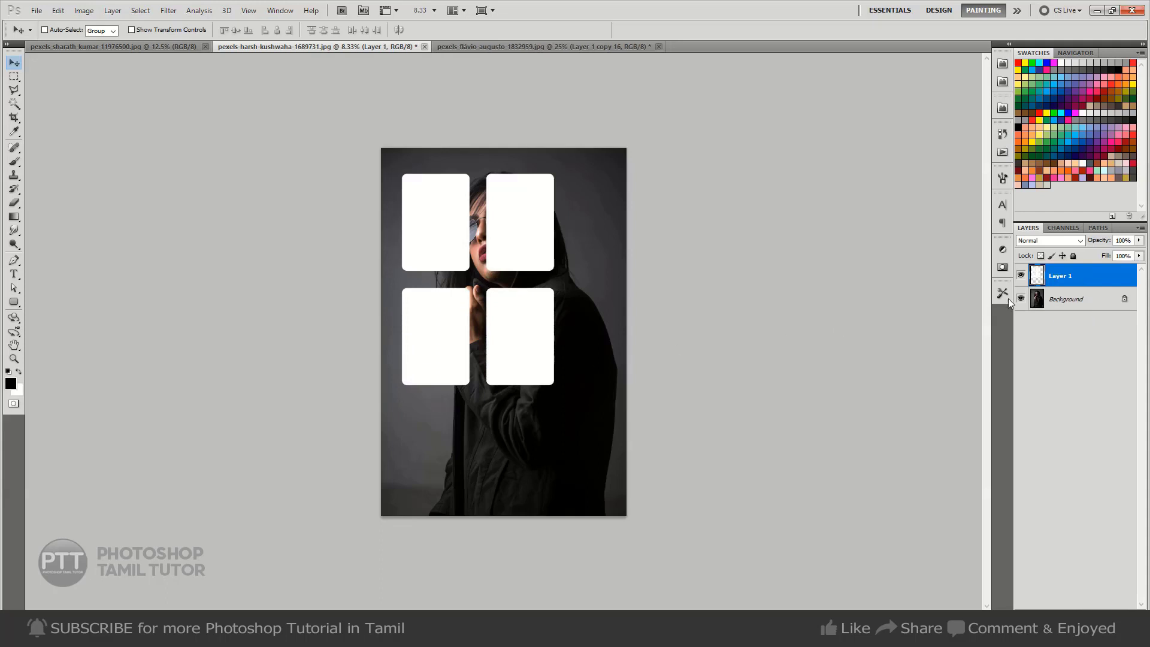
# Try the Soft Light, Hard Light and Overlay blend modes on the four-pane window layer.
pyautogui.click(1064, 240)
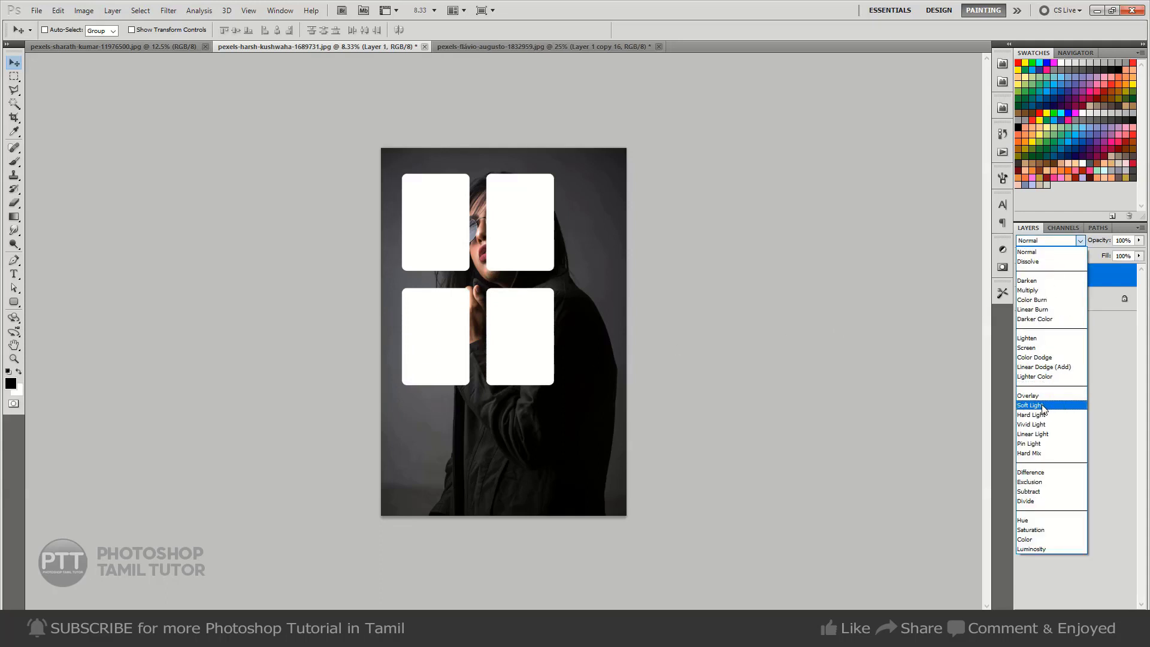
pyautogui.click(1042, 407)
pyautogui.click(1060, 240)
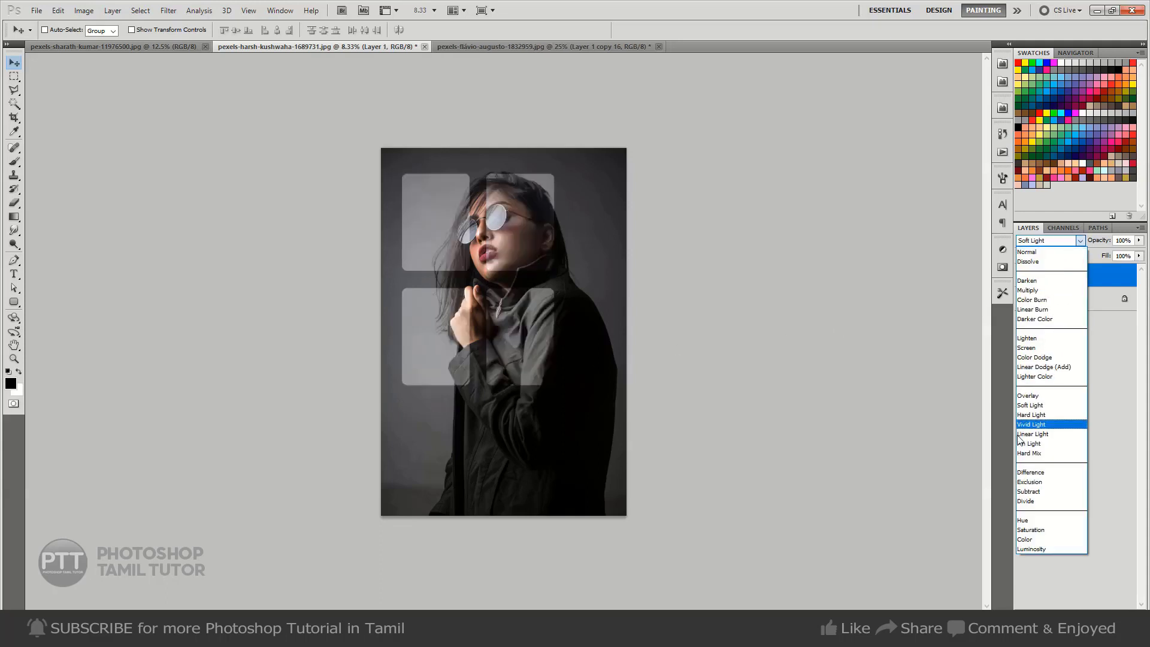
pyautogui.click(1045, 415)
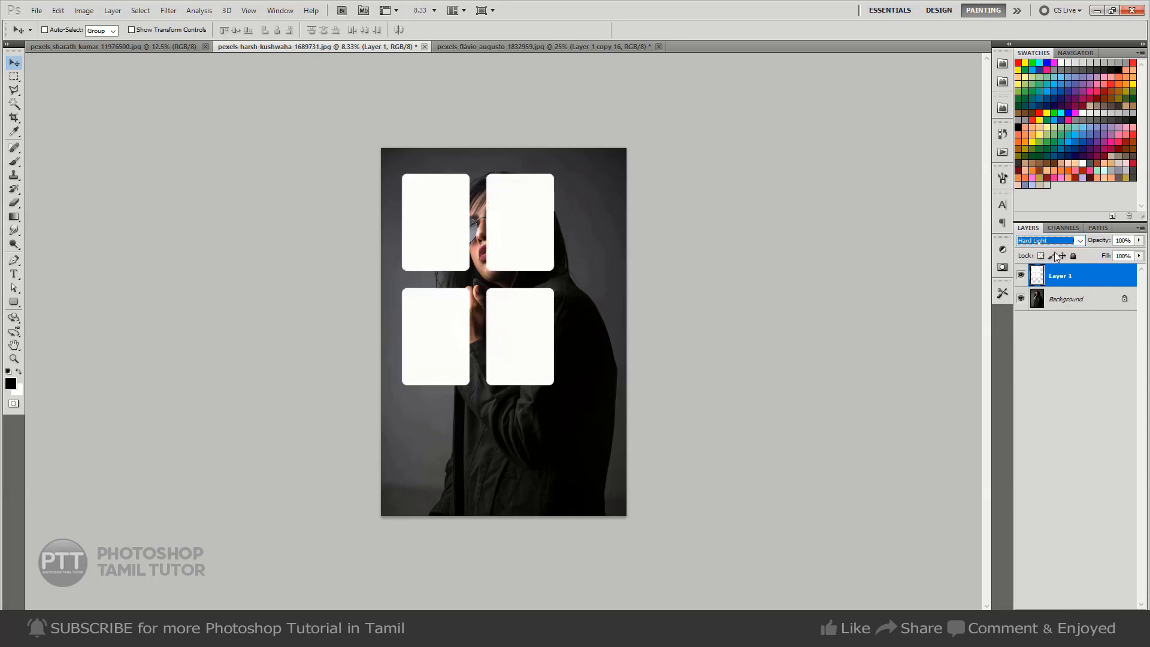
pyautogui.click(1057, 240)
pyautogui.click(1044, 395)
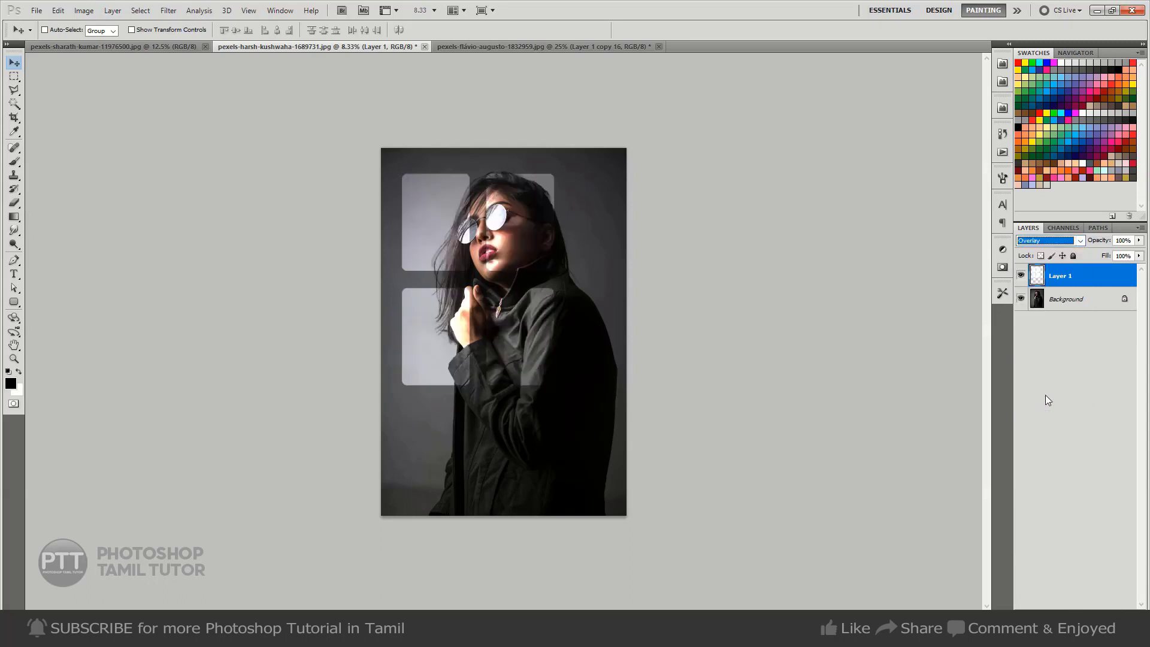
# Set the four-pane window layer's blend mode to Soft Light.
pyautogui.click(1048, 241)
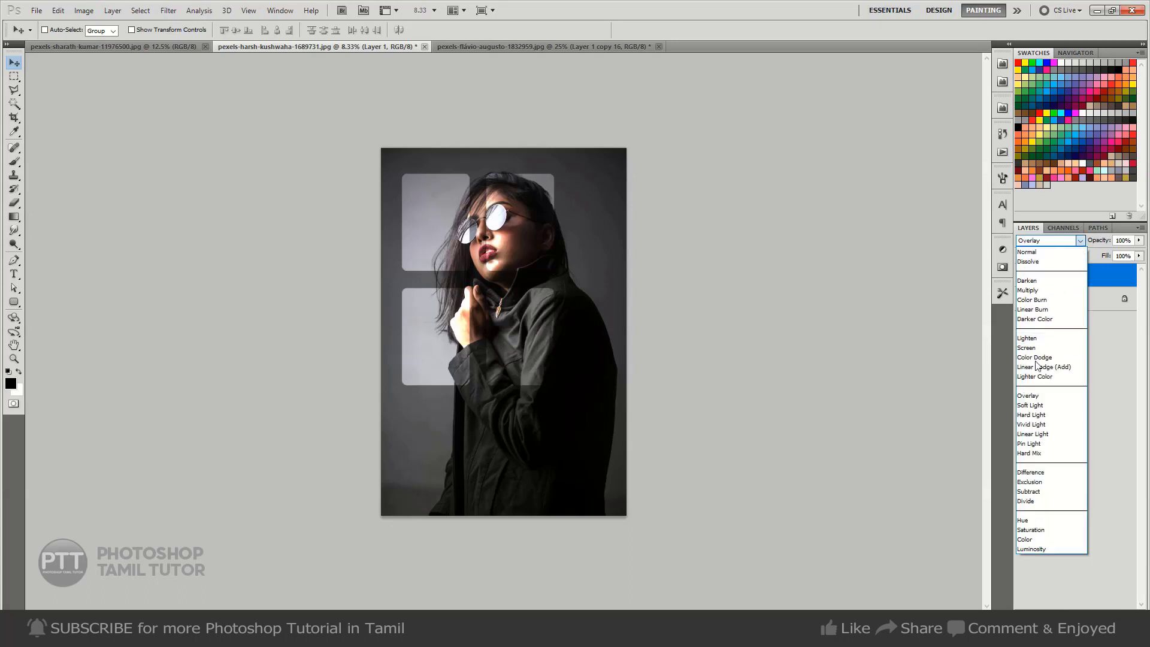
pyautogui.click(1045, 405)
pyautogui.click(546, 290)
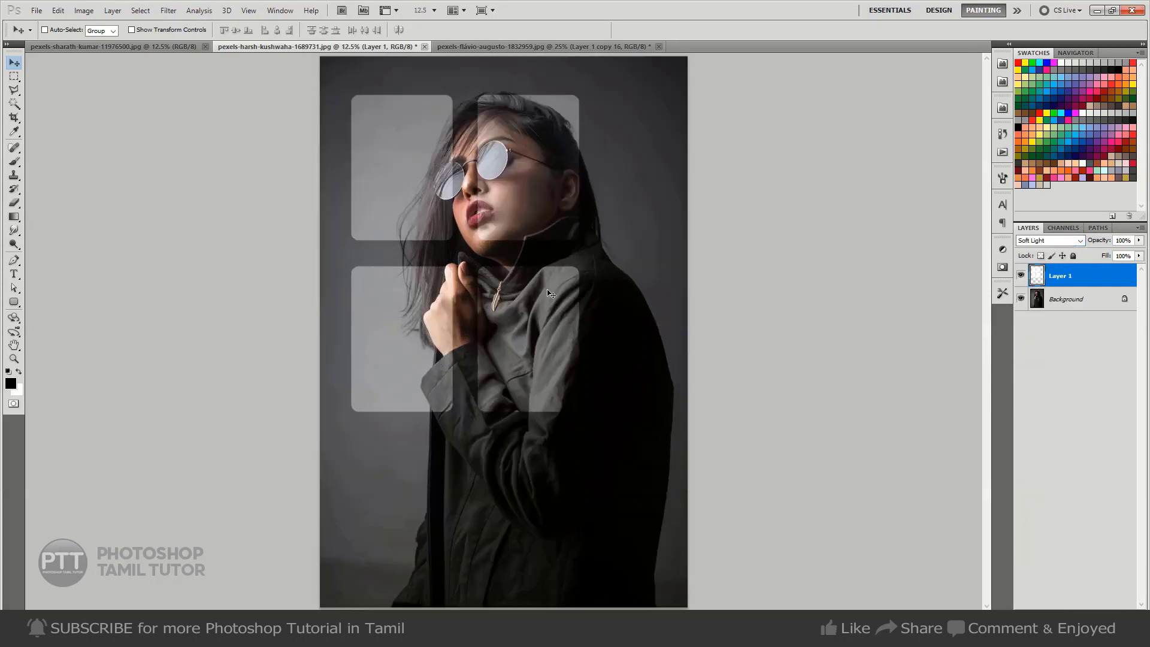
# Soften the edges of the window-pane layer with a Gaussian Blur, using the same radius as for the bars.
pyautogui.click(169, 10)
pyautogui.moveTo(198, 120)
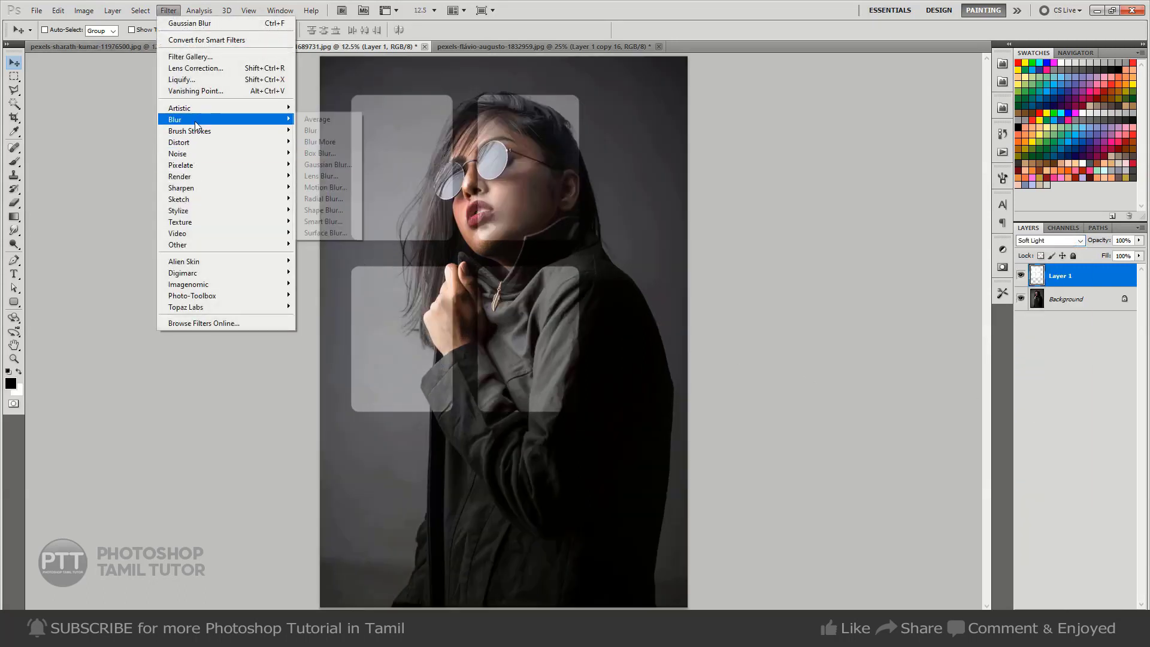
pyautogui.click(323, 165)
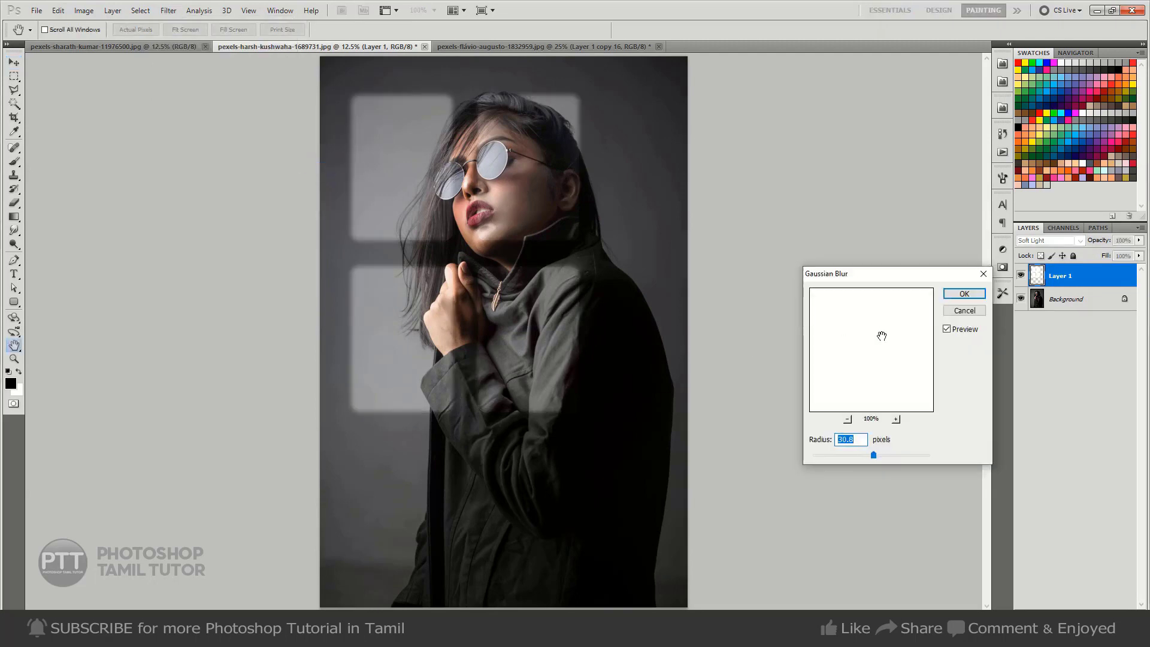
pyautogui.click(963, 293)
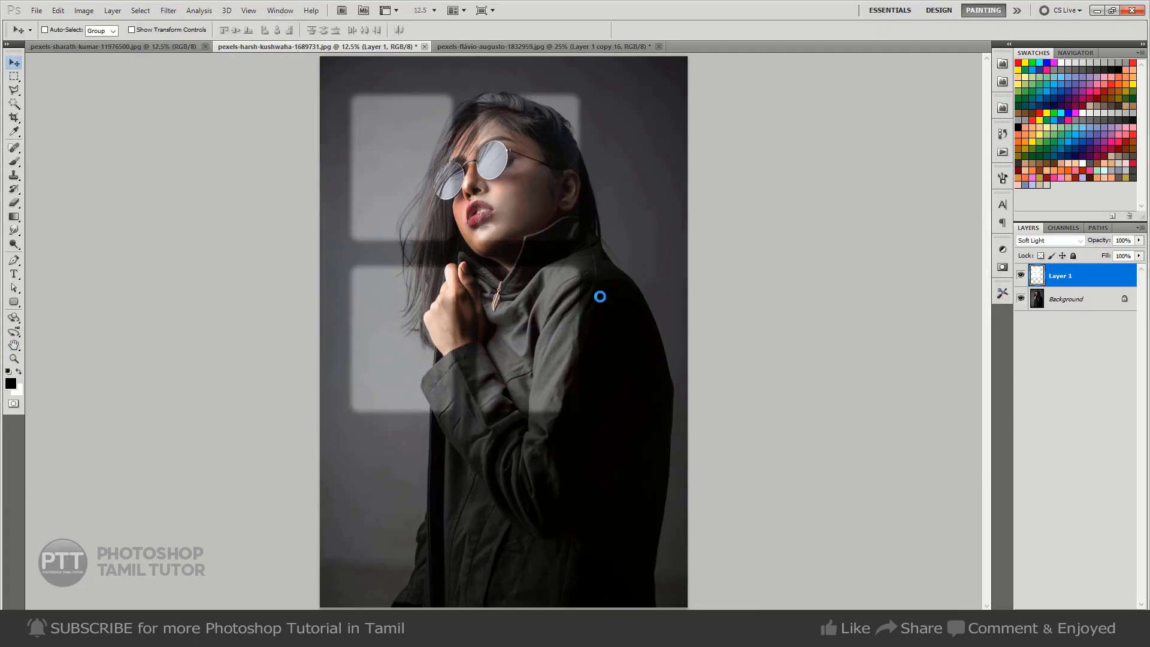
# Shift the window-pane layer slightly down and skew it vertically so the panes rise toward the photo's right side.
pyautogui.hotkey('ctrl', 't')
pyautogui.moveTo(585, 330)
pyautogui.mouseDown()
pyautogui.moveTo(580, 293)
pyautogui.moveTo(571, 337)
pyautogui.mouseUp()
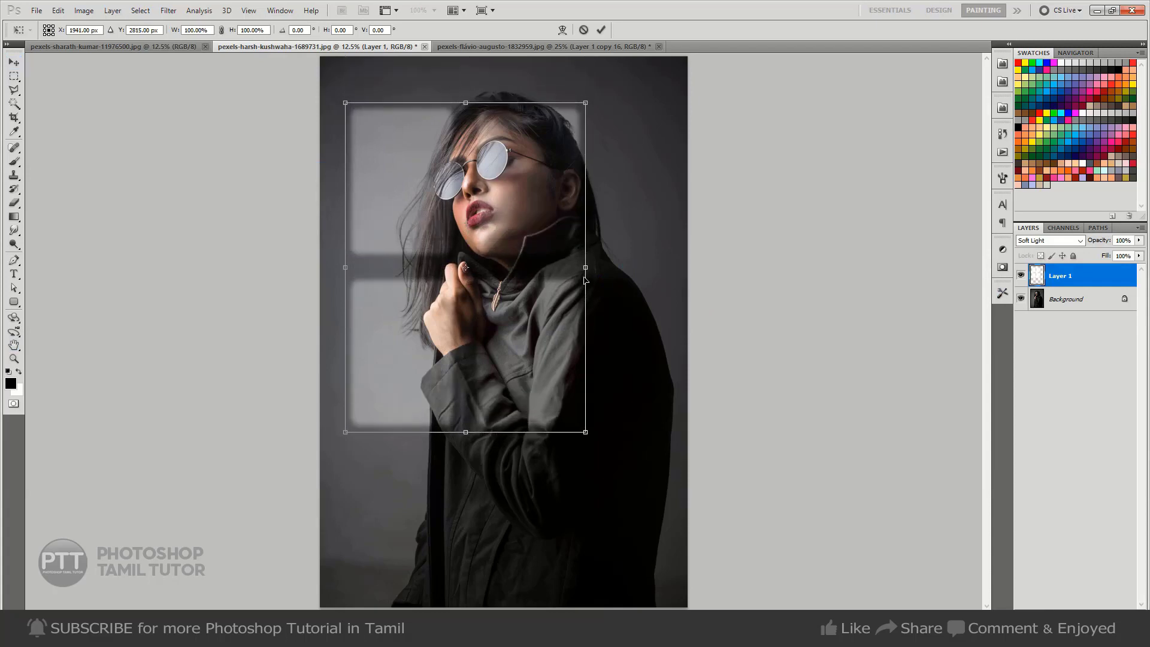
pyautogui.moveTo(587, 272); pyautogui.dragTo(589, 223)
pyautogui.press('Escape')
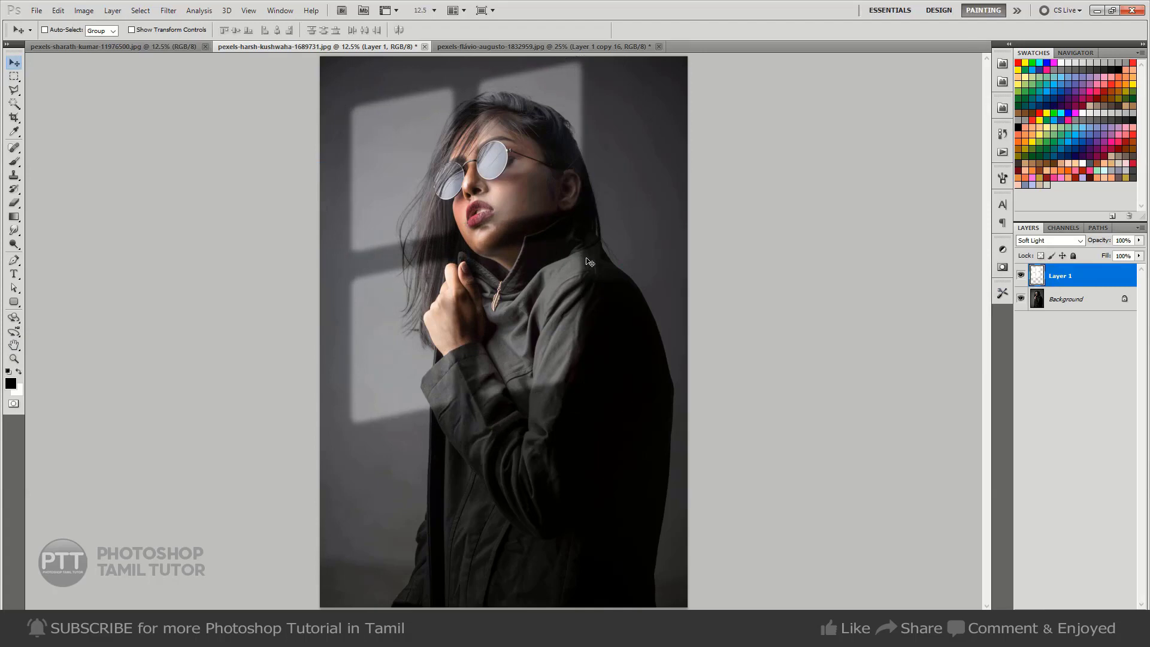
# Inspect the sunglasses portrait at different magnifications and toggle the window-pane layer's visibility to compare the light effect.
pyautogui.hotkey('ctrl', '-')
pyautogui.hotkey('ctrl', '-')
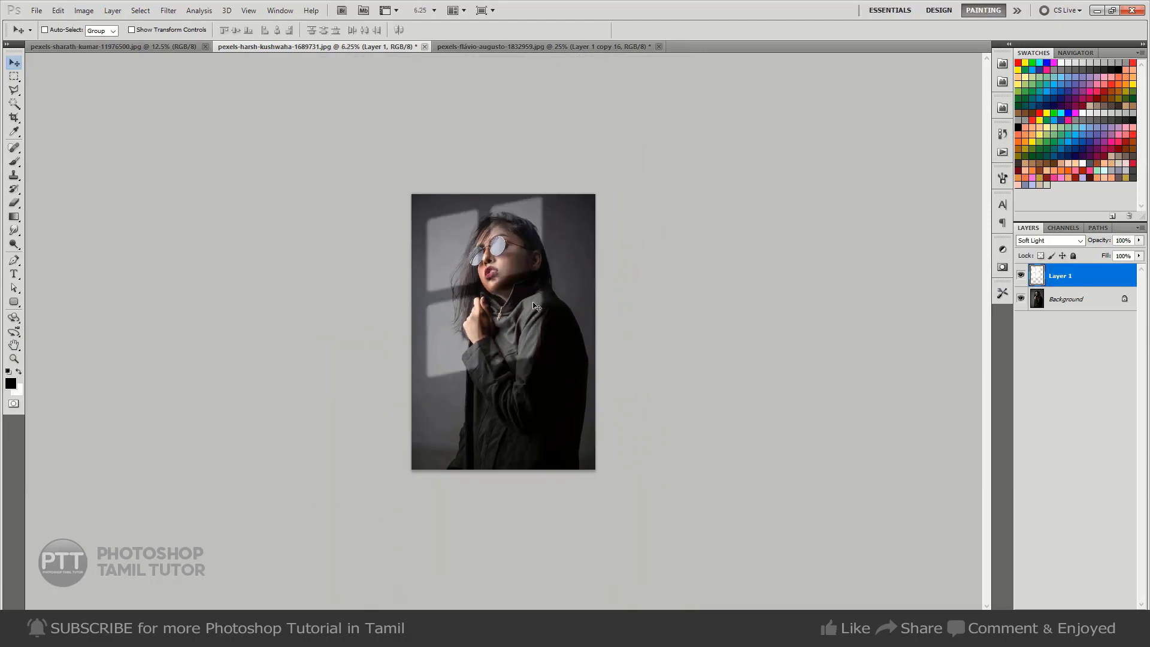
pyautogui.hotkey('ctrl', '+')
pyautogui.hotkey('ctrl', '+')
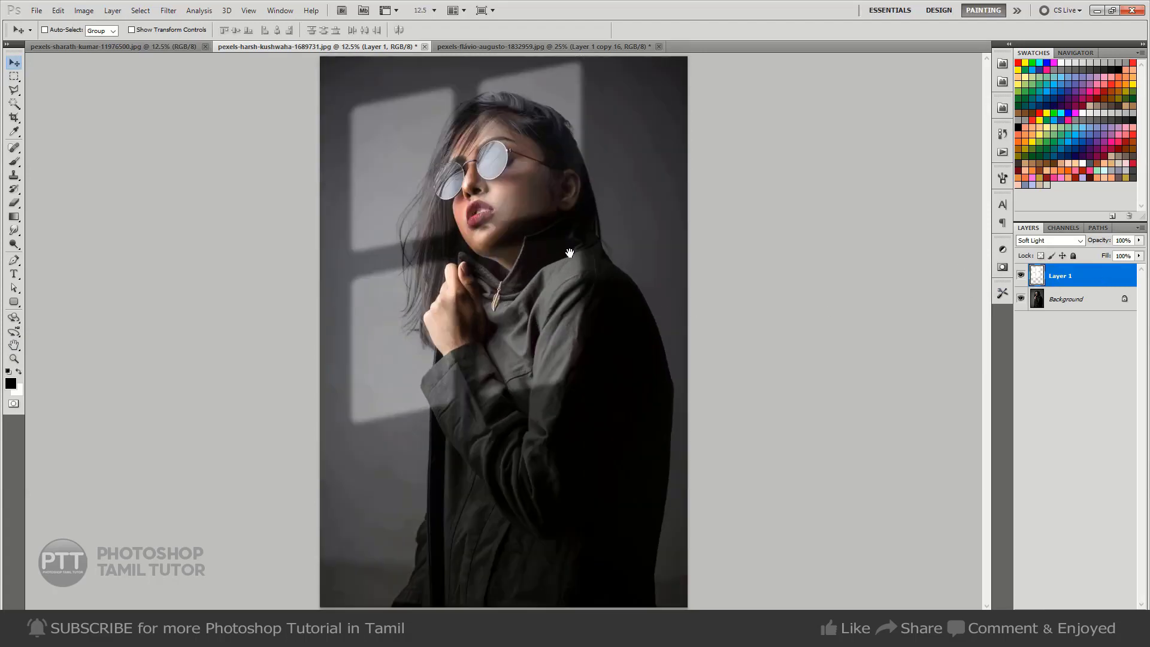
pyautogui.click(1020, 276)
pyautogui.click(1020, 276)
pyautogui.click(1020, 275)
pyautogui.click(1021, 275)
# In the floral-jacket portrait, add a new layer and fill a full-width horizontal bar across the upper skirt with white.
pyautogui.hotkey('ctrl', 'Tab')
pyautogui.hotkey('ctrl', 'Tab')
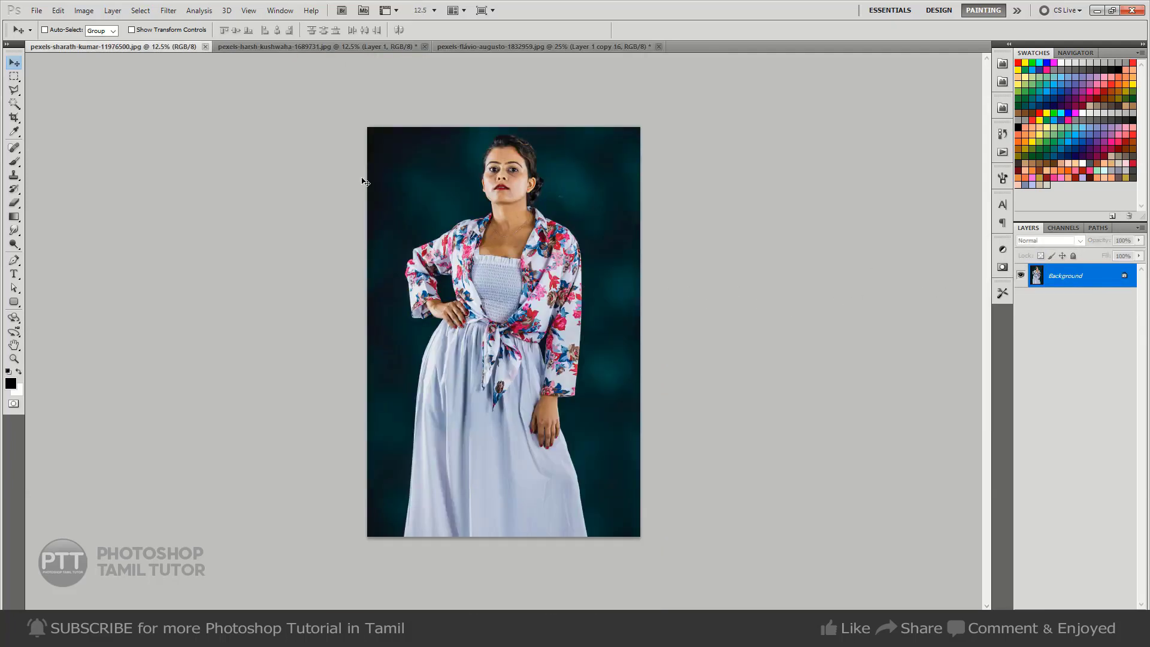
pyautogui.press('m')
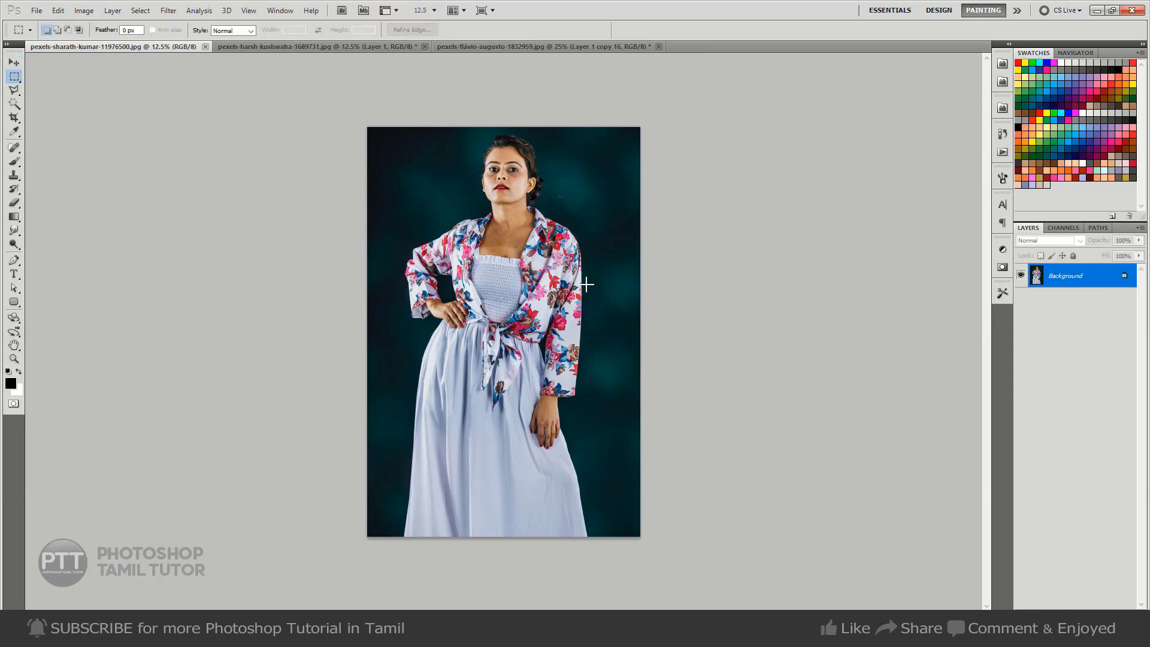
pyautogui.keyDown('ctrl'); pyautogui.click(492, 198); pyautogui.keyUp('ctrl')
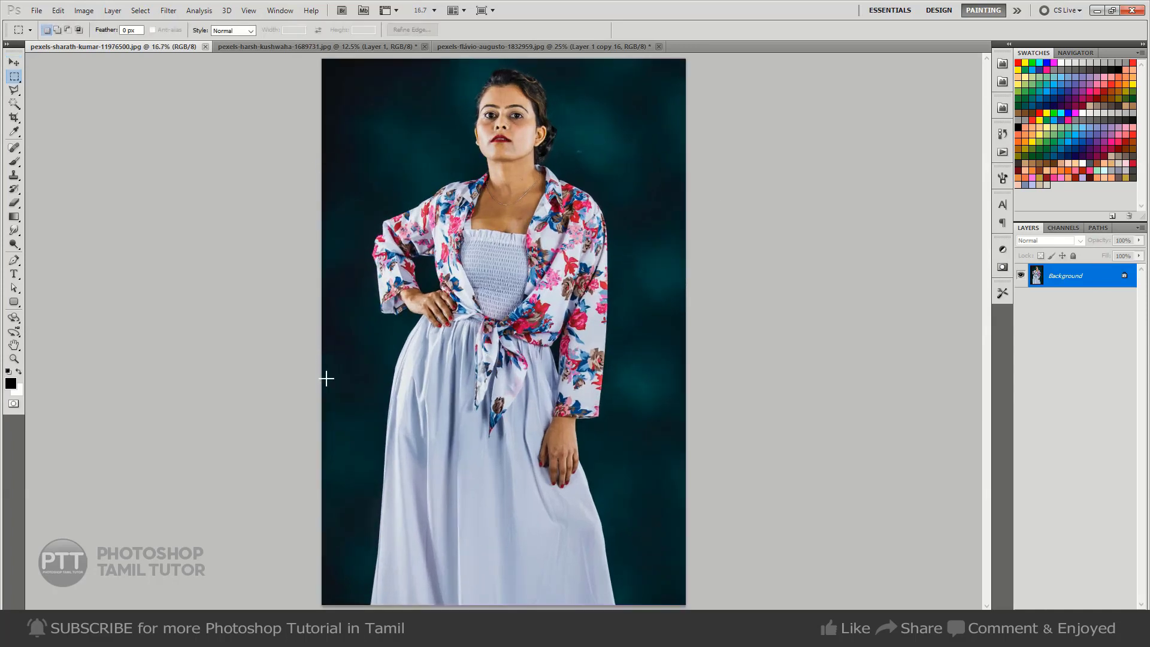
pyautogui.moveTo(320, 384); pyautogui.dragTo(736, 417)
pyautogui.hotkey('ctrl', 'shift', 'n')
pyautogui.press('Return')
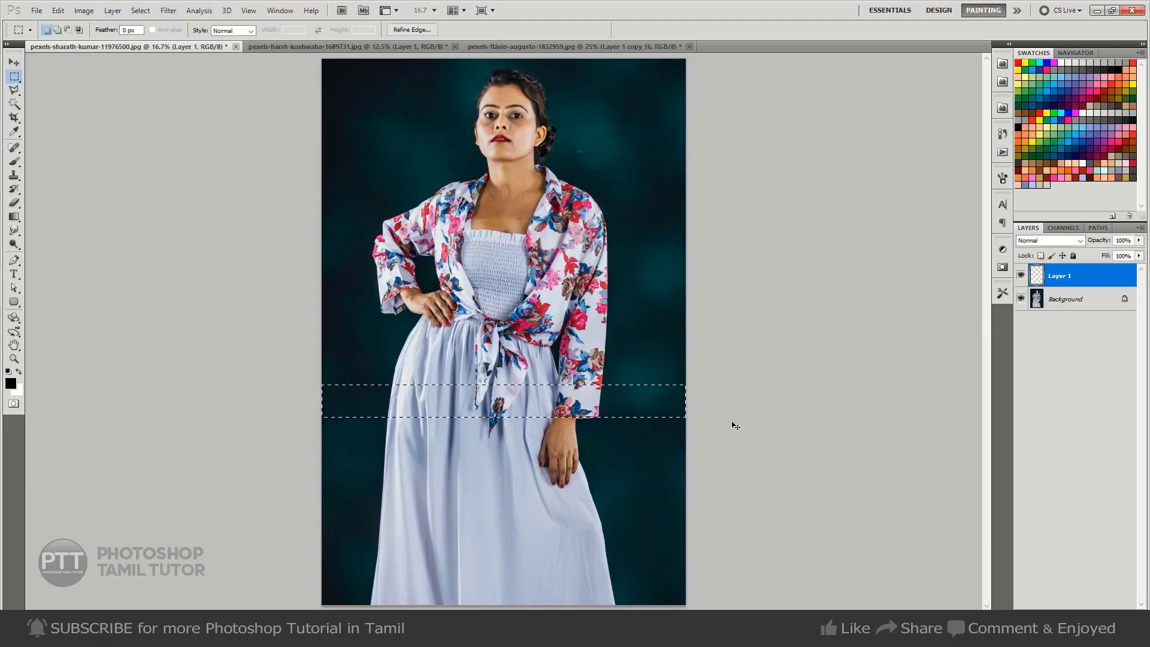
pyautogui.hotkey('ctrl', 'BackSpace')
pyautogui.press('v')
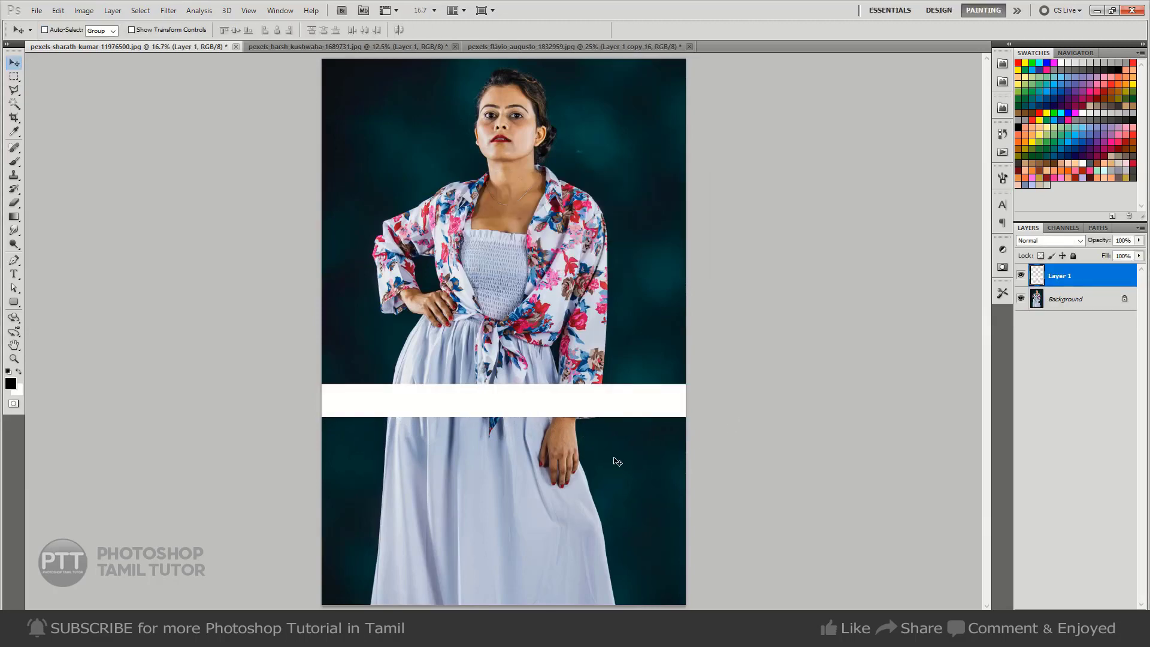
# Duplicate the white bar and move the copy straight up, leaving a narrow gap between the two bars.
pyautogui.hotkey('ctrl', 'j')
pyautogui.hotkey('ctrl', 't')
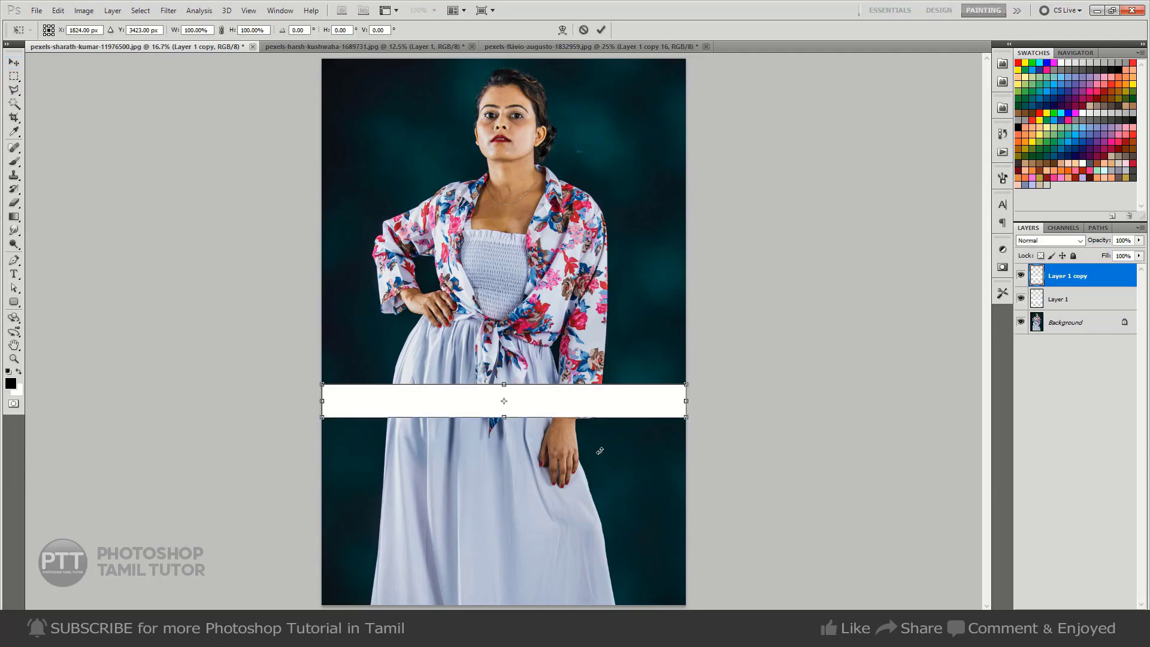
pyautogui.hotkey('shift', 'Up')
pyautogui.hotkey('shift', 'Up')
pyautogui.hotkey('shift', 'Up')
pyautogui.hotkey('shift', 'Up')
pyautogui.hotkey('shift', 'Up')
pyautogui.hotkey('shift', 'Up')
pyautogui.hotkey('shift', 'Up')
pyautogui.hotkey('shift', 'Up')
pyautogui.hotkey('shift', 'Up')
pyautogui.hotkey('shift', 'Up')
pyautogui.hotkey('shift', 'Up')
pyautogui.hotkey('shift', 'Up')
pyautogui.hotkey('shift', 'Up')
pyautogui.hotkey('shift', 'Up')
pyautogui.hotkey('shift', 'Up')
pyautogui.hotkey('shift', 'Up')
pyautogui.hotkey('shift', 'Up')
pyautogui.hotkey('shift', 'Up')
pyautogui.hotkey('shift', 'Up')
pyautogui.hotkey('shift', 'Up')
pyautogui.hotkey('shift', 'Up')
pyautogui.hotkey('shift', 'Up')
pyautogui.hotkey('shift', 'Up')
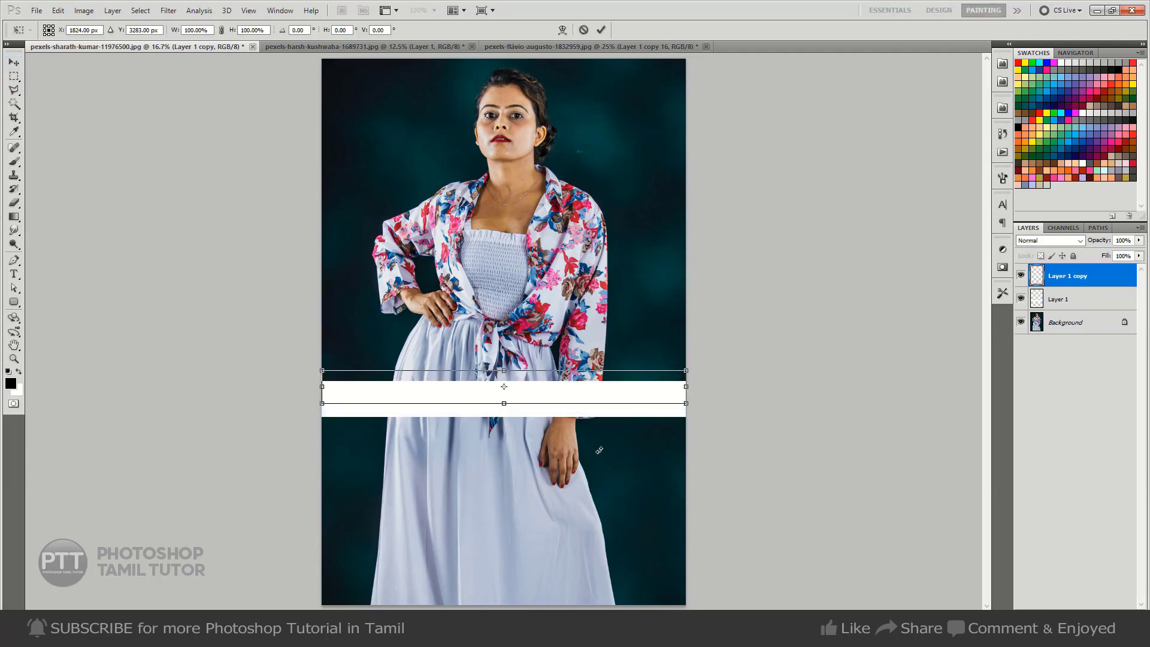
pyautogui.hotkey('shift', 'Down')
pyautogui.hotkey('shift', 'Down')
pyautogui.hotkey('shift', 'Down')
pyautogui.hotkey('shift', 'Down')
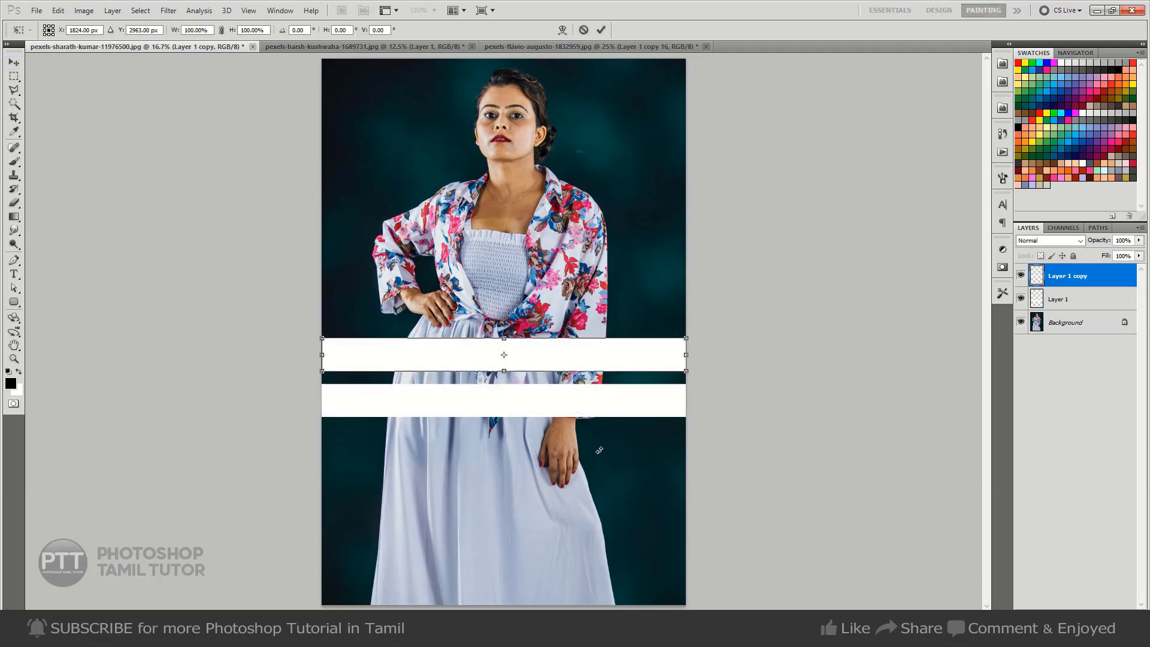
pyautogui.press('Return')
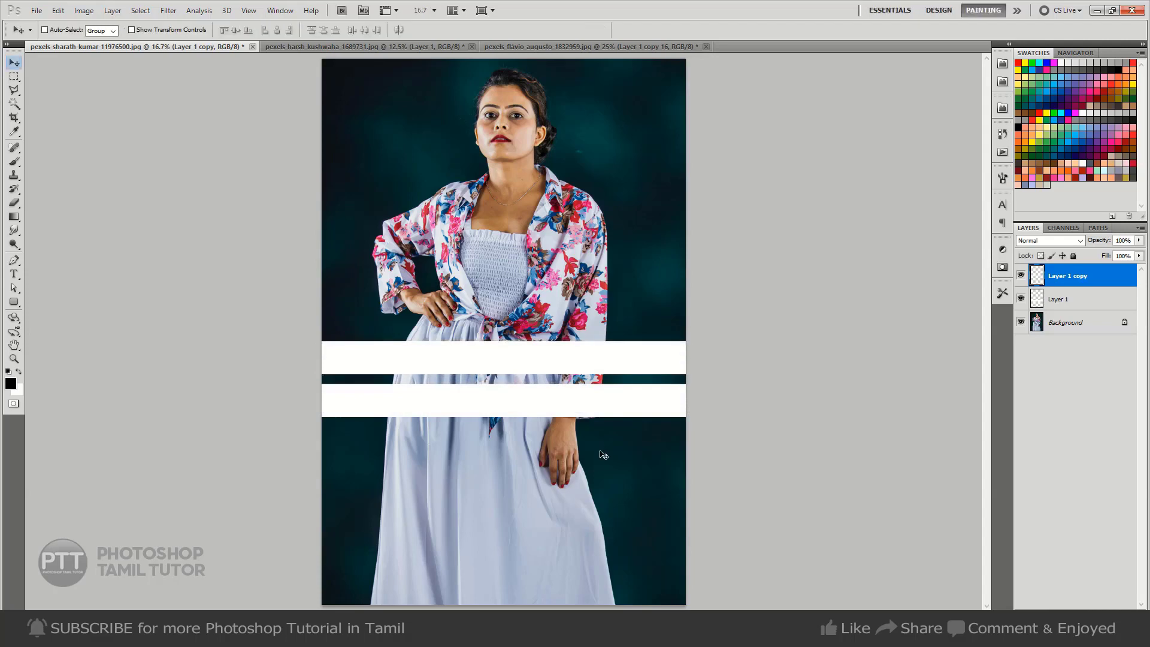
# Repeat the duplicate-and-shift transform four times up to the shoulders and merge all six bar layers into one.
pyautogui.hotkey('ctrl', 'shift', 'alt', 't')
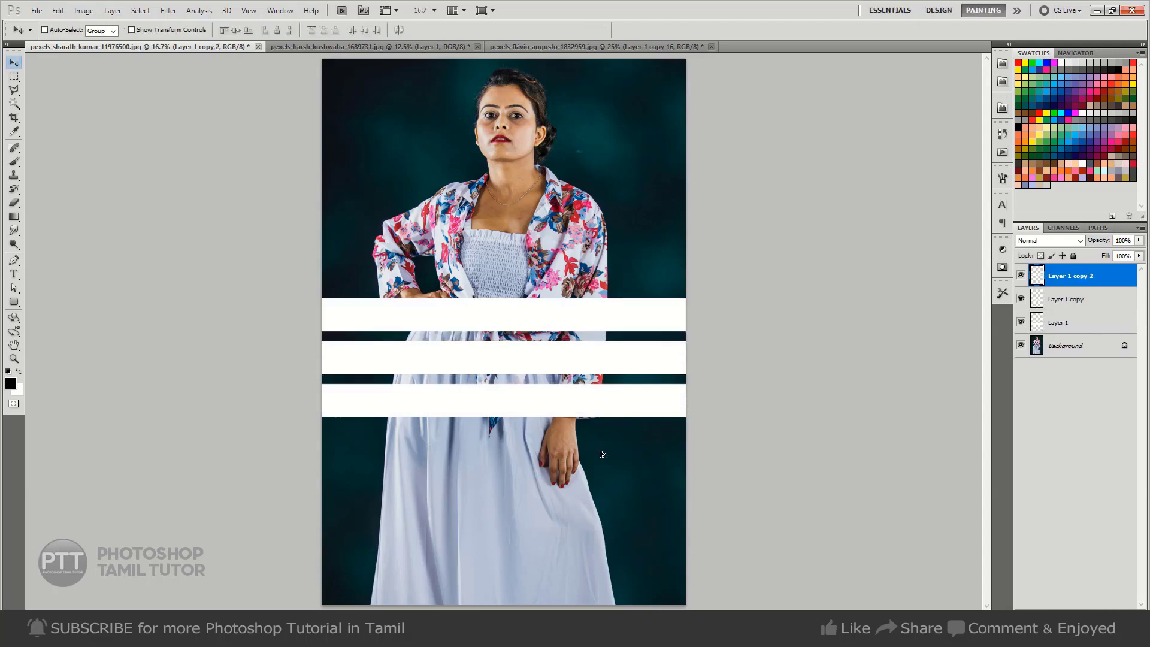
pyautogui.hotkey('ctrl', 'shift', 'alt', 't')
pyautogui.hotkey('ctrl', 'shift', 'alt', 't')
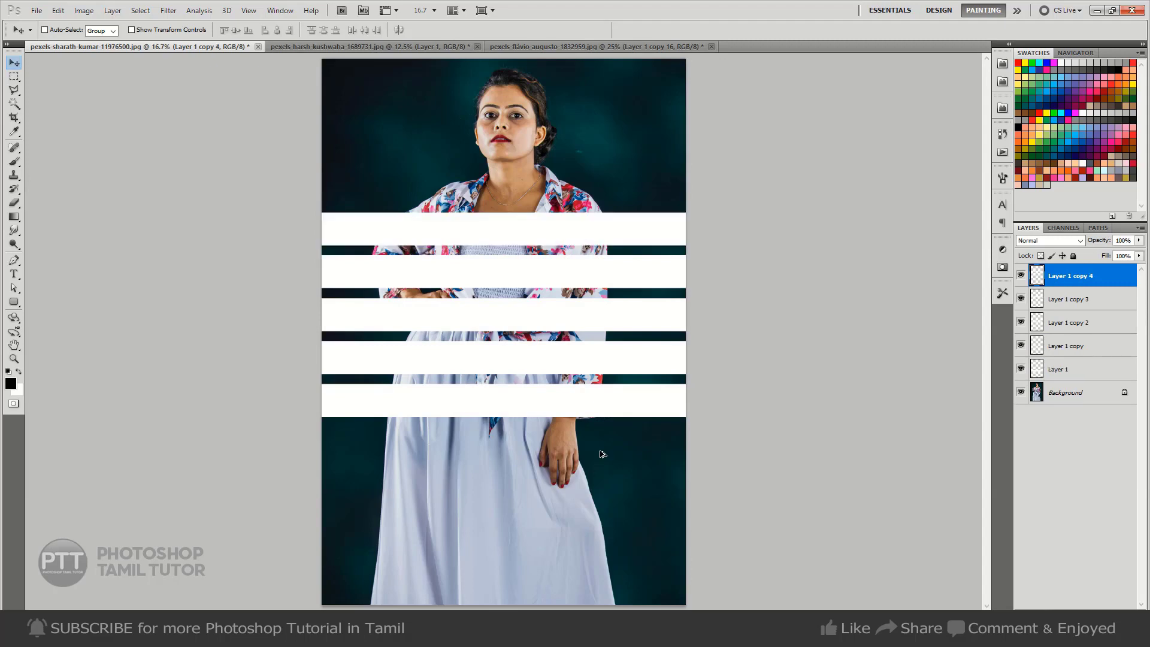
pyautogui.hotkey('ctrl', 'shift', 'alt', 't')
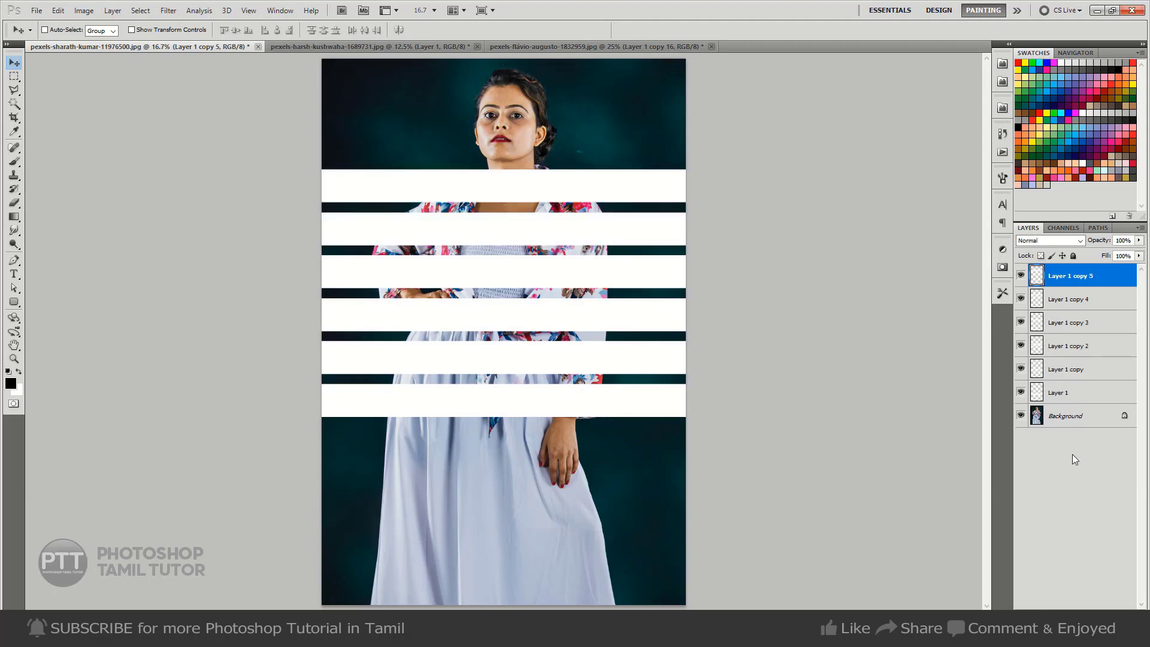
pyautogui.keyDown('shift'); pyautogui.click(1073, 391); pyautogui.keyUp('shift')
pyautogui.hotkey('ctrl', 'e')
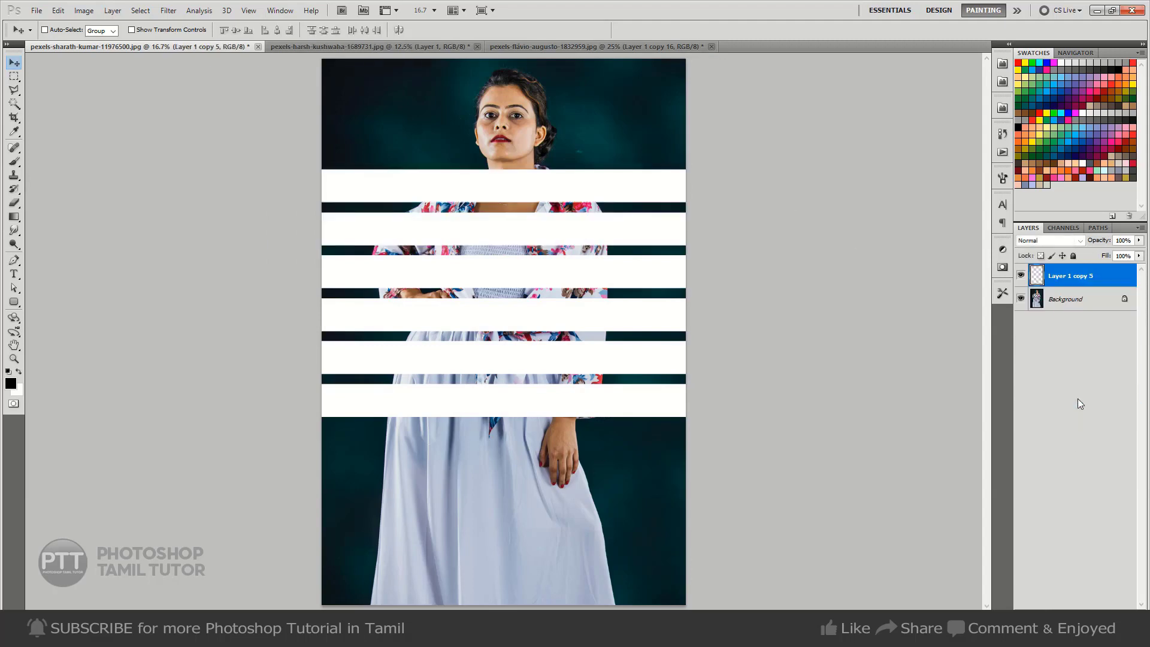
# Apply a Perspective transform to the merged bars so they converge symmetrically toward the photo's right edge.
pyautogui.hotkey('ctrl', 't')
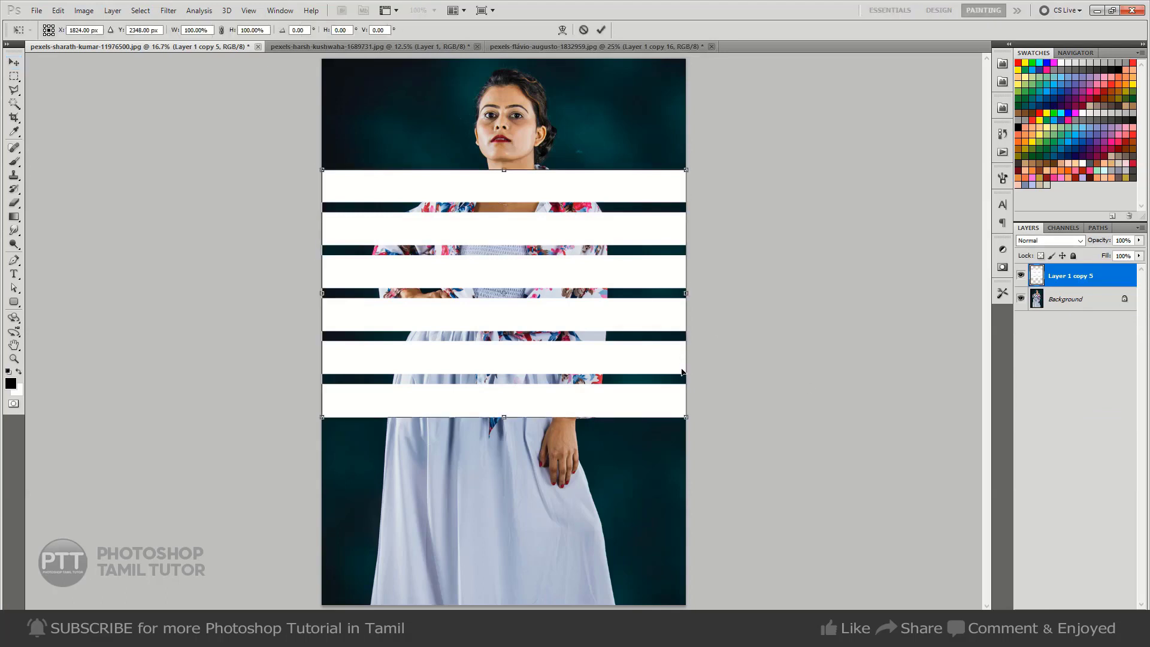
pyautogui.rightClick(659, 332)
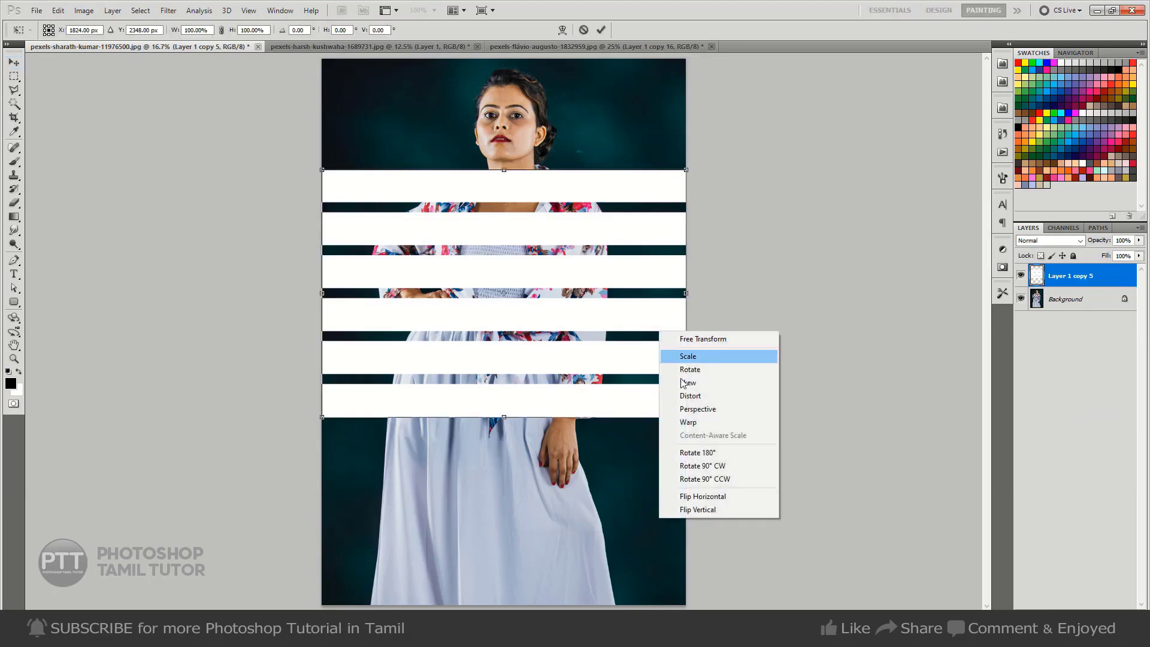
pyautogui.click(728, 409)
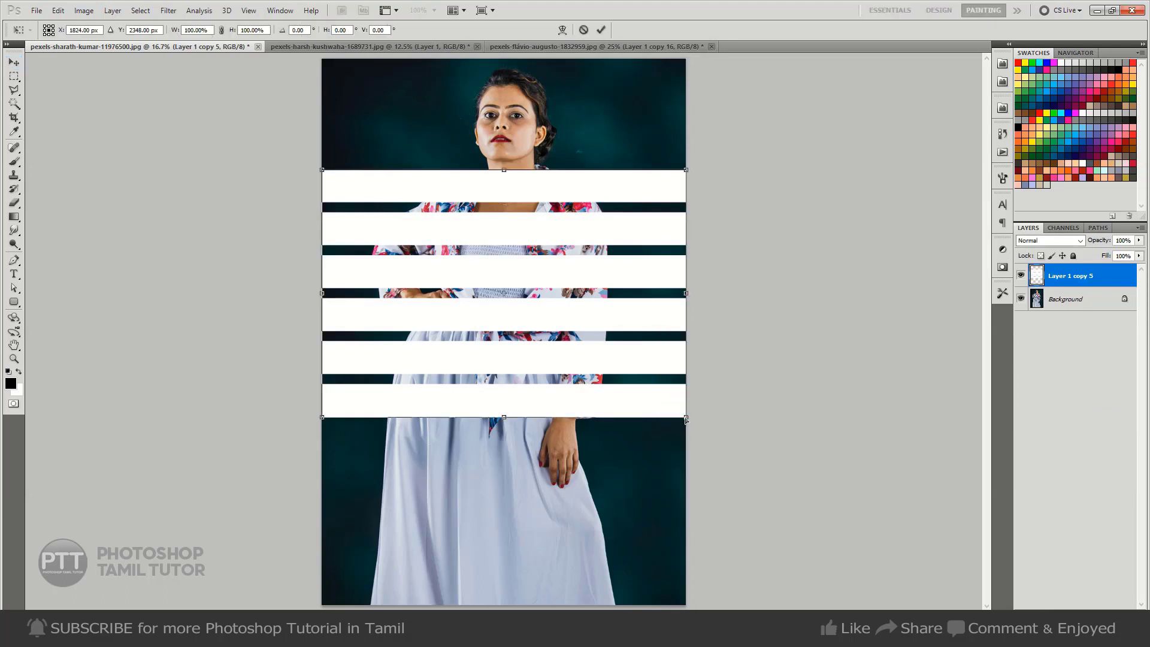
pyautogui.moveTo(685, 420); pyautogui.dragTo(685, 335)
pyautogui.press('Return')
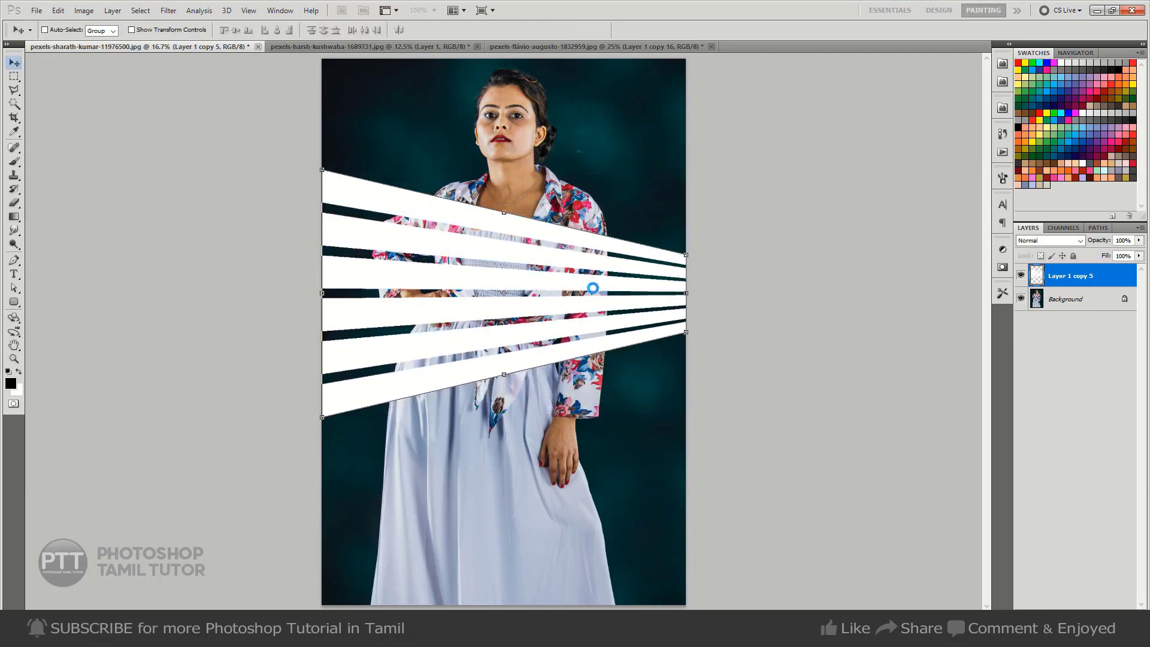
# Stretch the converging bars vertically to about 134% around their centre and move them slightly up over the torso.
pyautogui.hotkey('ctrl', 't')
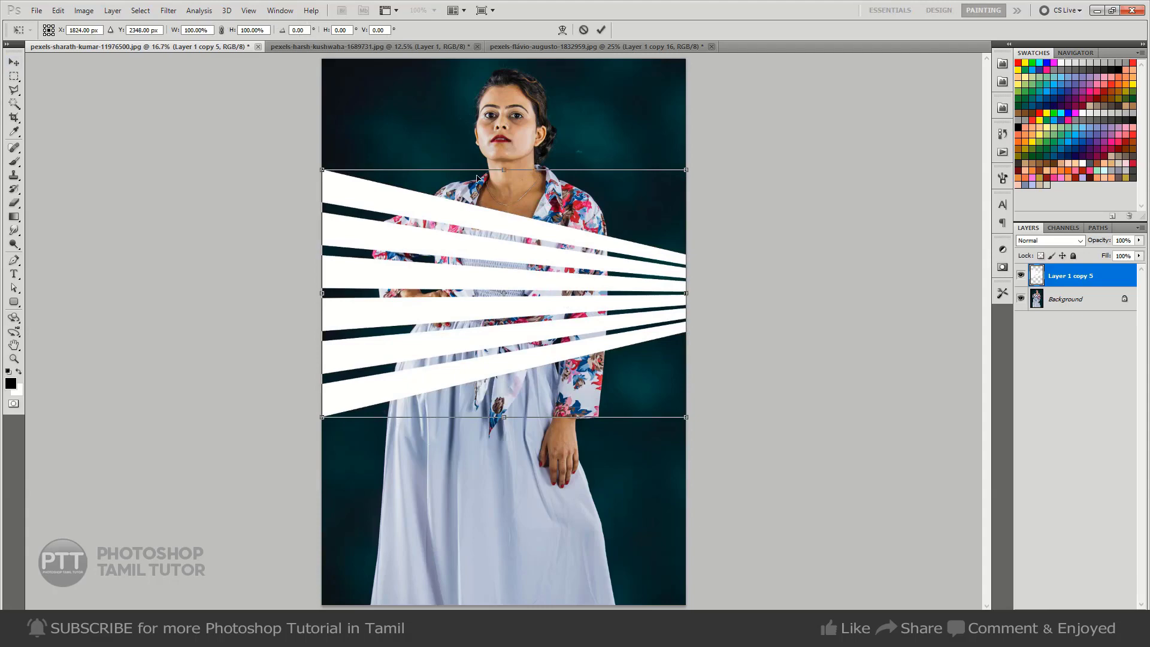
pyautogui.moveTo(517, 170); pyautogui.dragTo(515, 125)
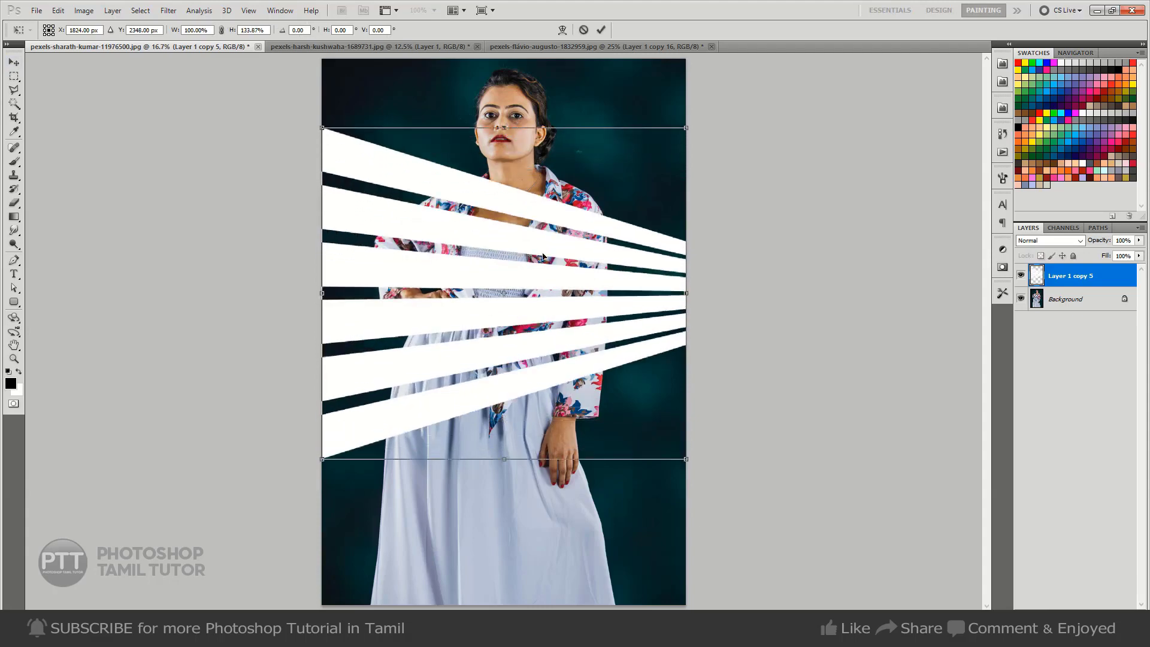
pyautogui.moveTo(542, 257); pyautogui.dragTo(533, 230)
pyautogui.press('Return')
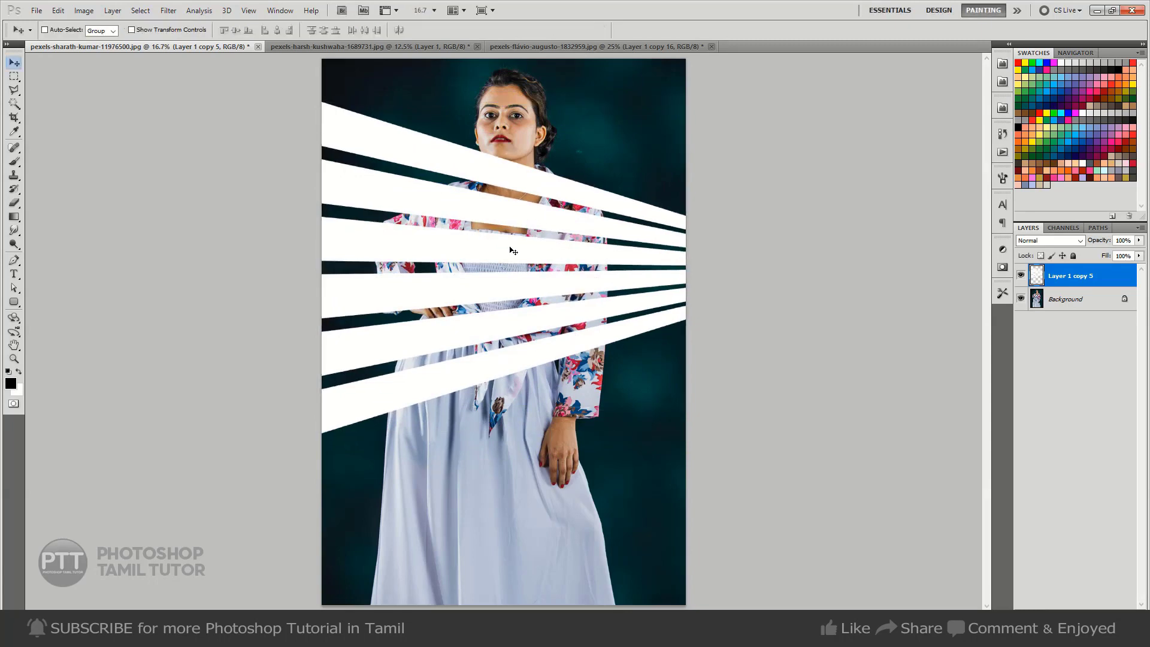
# Soften the edges of the converging bars with a Gaussian Blur at the previously used radius.
pyautogui.click(168, 10)
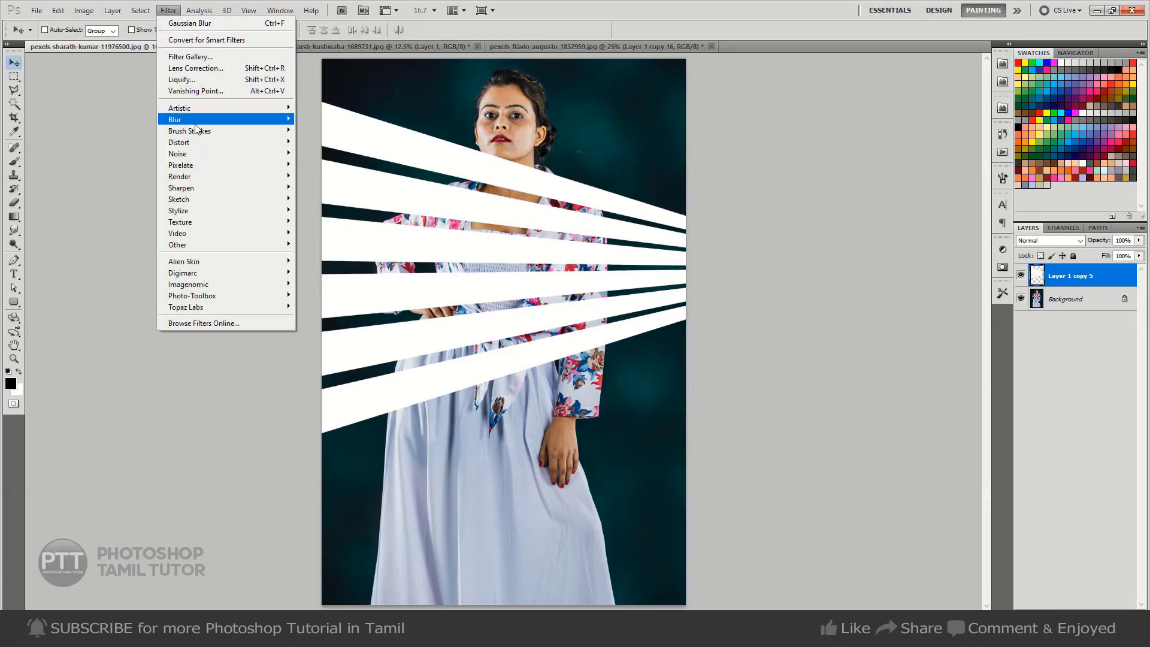
pyautogui.moveTo(198, 120)
pyautogui.click(327, 164)
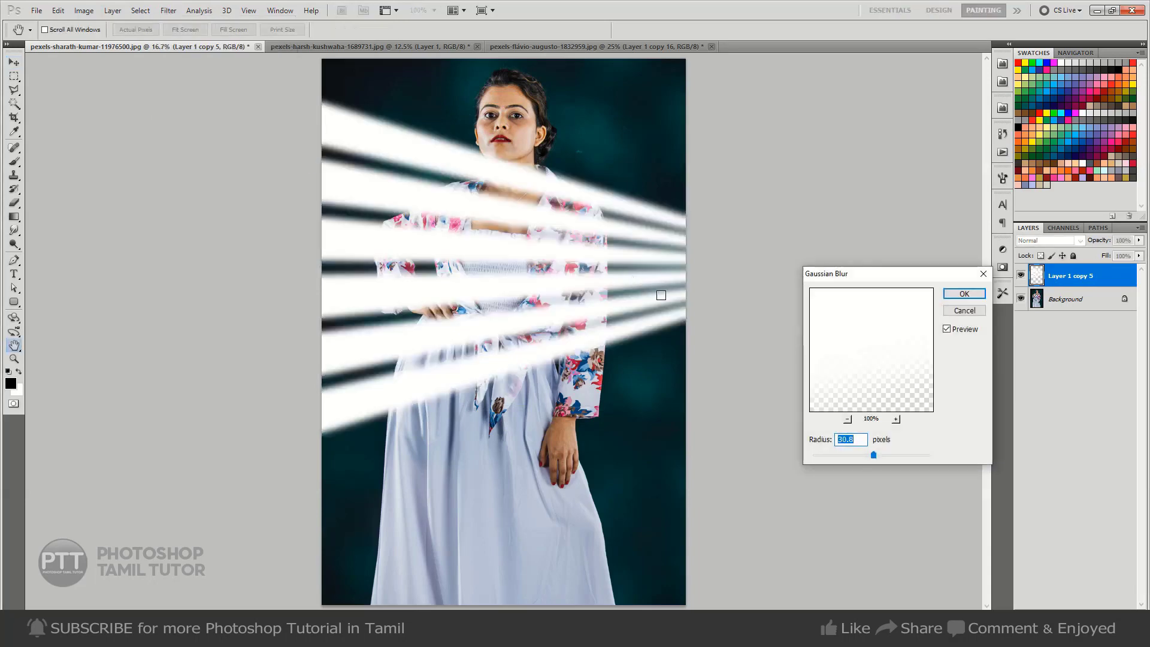
pyautogui.click(964, 293)
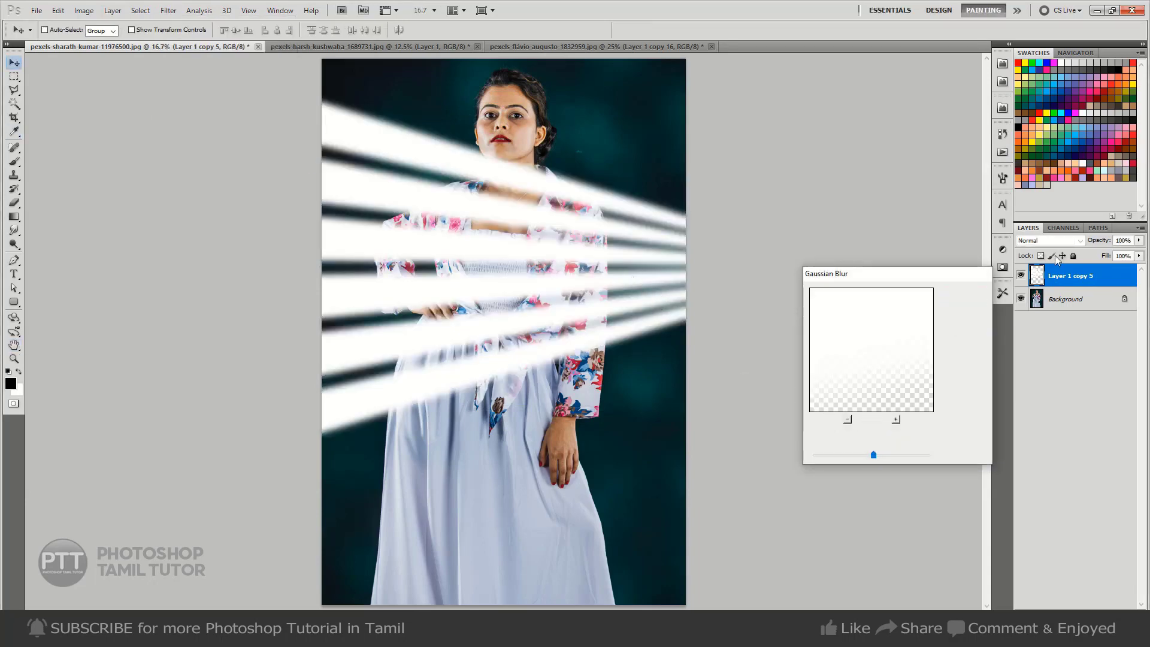
# Set the blurred bars layer's blend mode to Soft Light.
pyautogui.click(1054, 240)
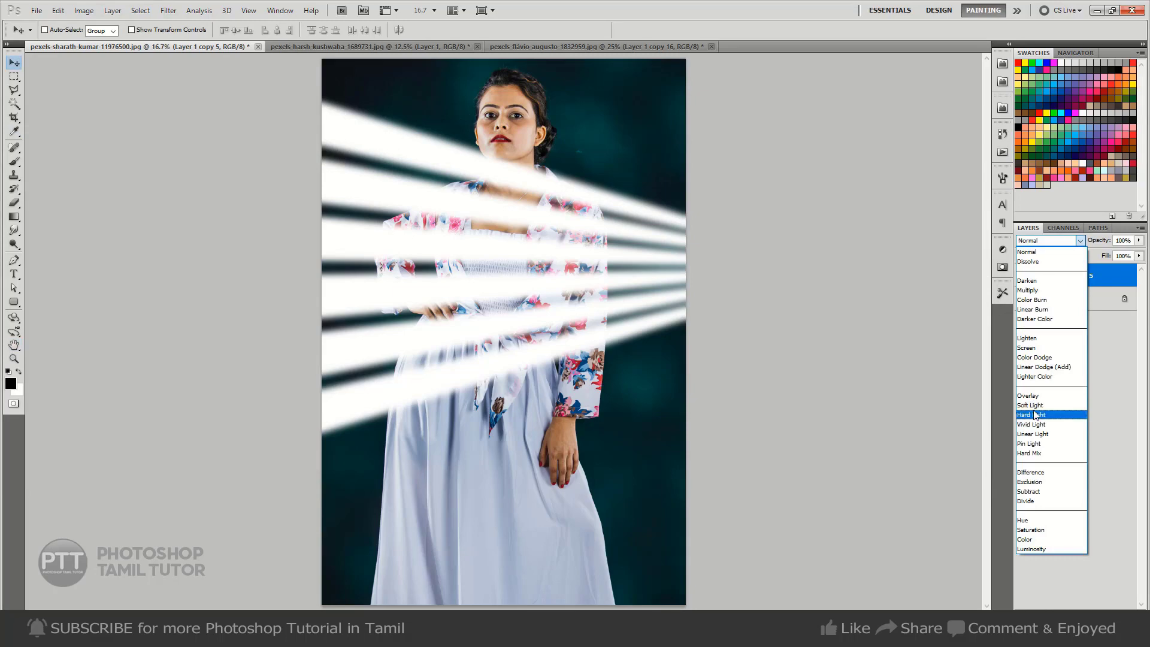
pyautogui.click(1033, 410)
pyautogui.click(1054, 239)
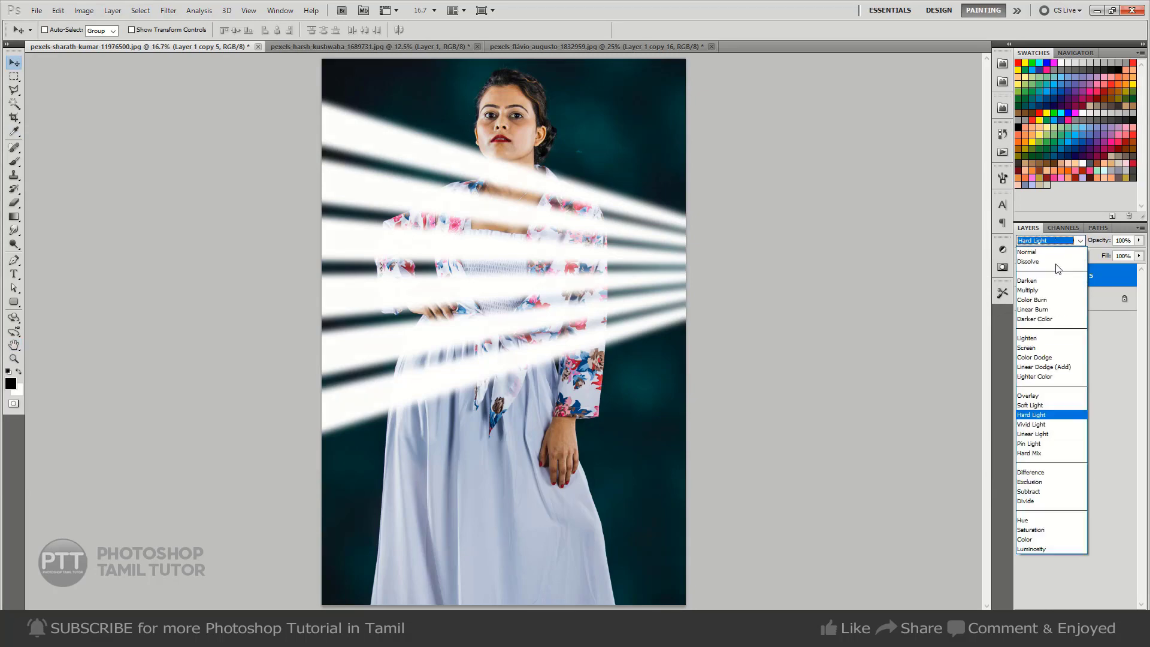
pyautogui.click(1052, 403)
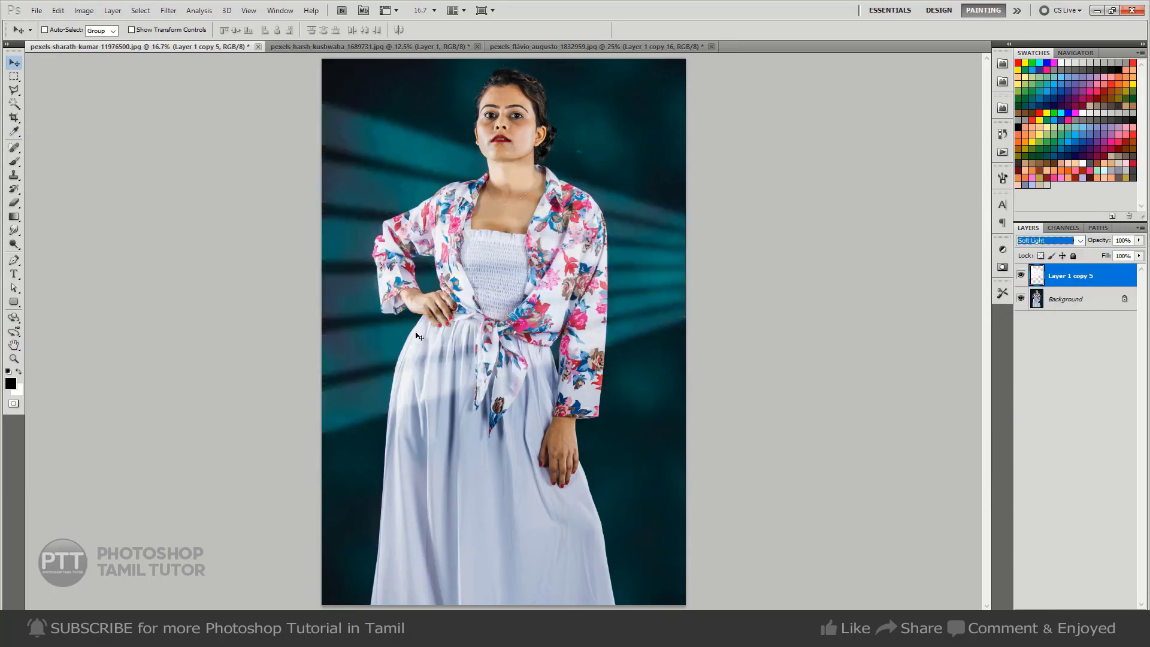
# Try erasing the light bars over the face and neck with a 400-pixel Eraser at 100% opacity, and undo the erasing.
pyautogui.click(555, 264)
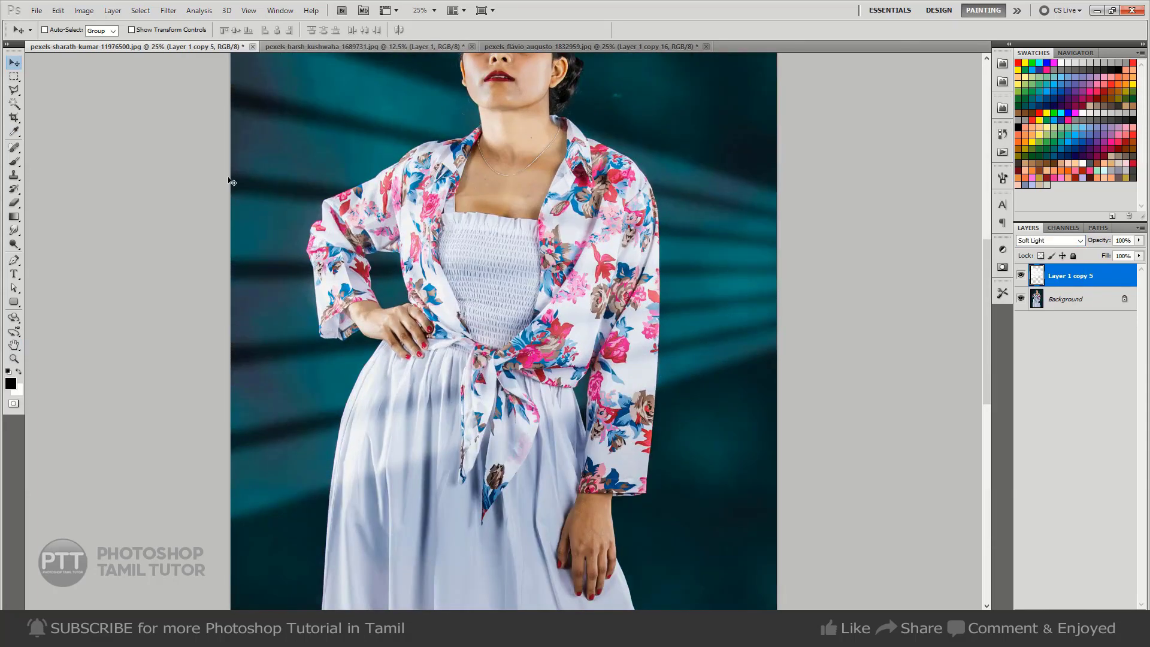
pyautogui.moveTo(558, 321); pyautogui.dragTo(545, 382)
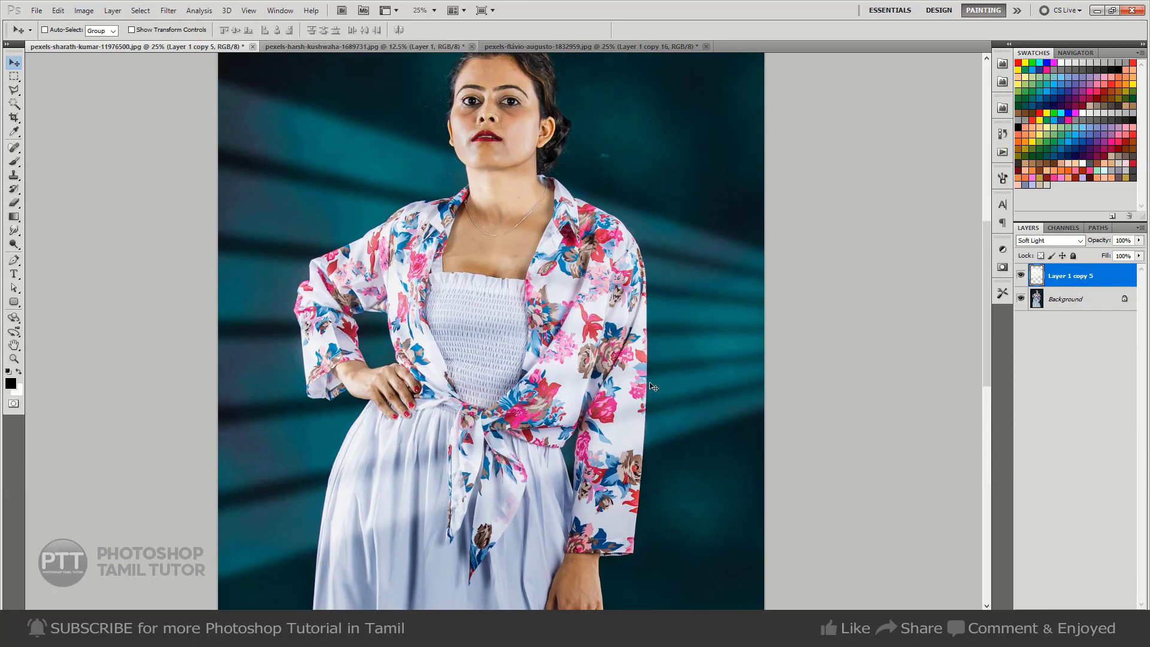
pyautogui.press('e')
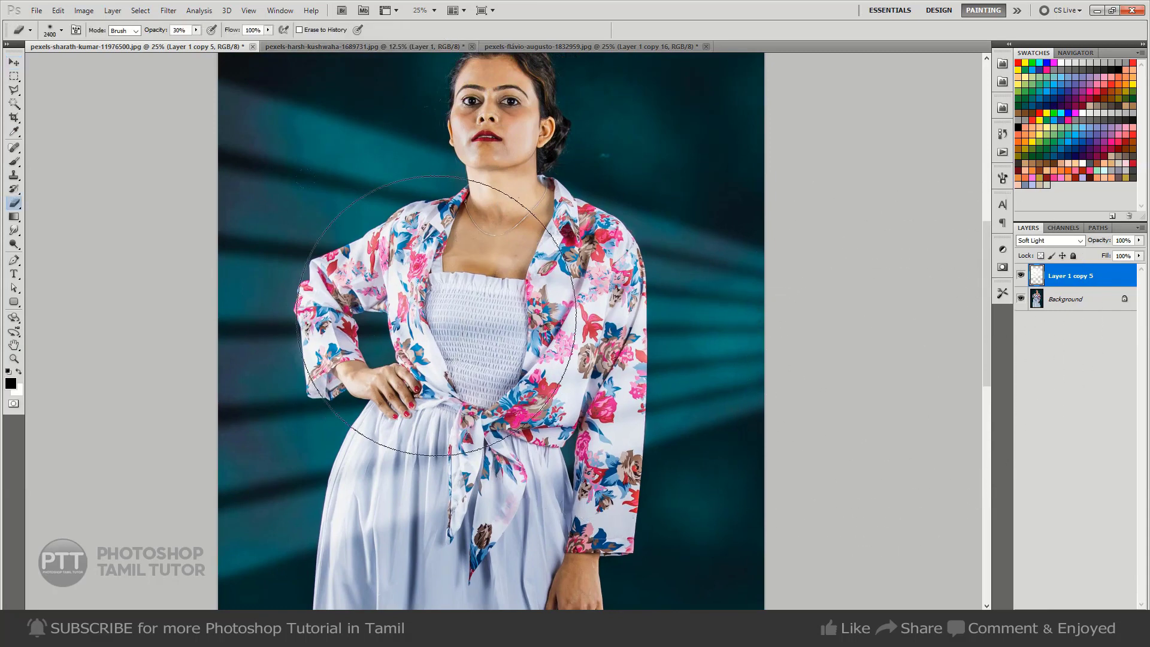
pyautogui.press('[')
pyautogui.press('[')
pyautogui.press('[')
pyautogui.press('[')
pyautogui.press('[')
pyautogui.press('[')
pyautogui.press('[')
pyautogui.press('[')
pyautogui.press('[')
pyautogui.press('[')
pyautogui.press('[')
pyautogui.press('[')
pyautogui.press('[')
pyautogui.press('[')
pyautogui.press('[')
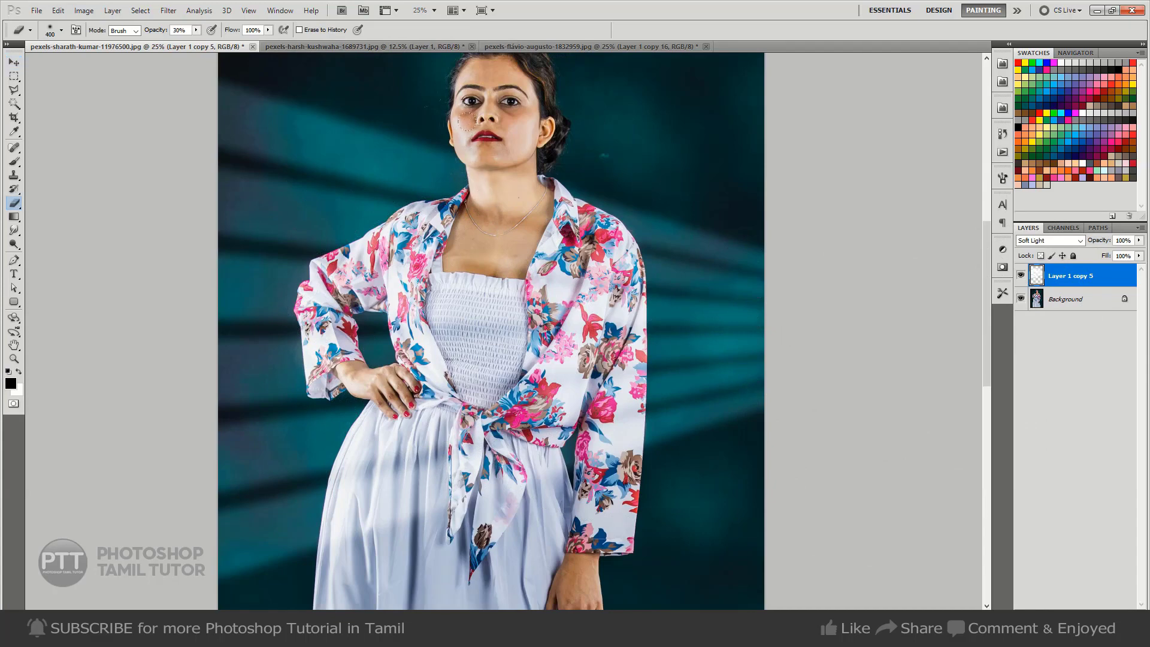
pyautogui.click(196, 30)
pyautogui.moveTo(197, 42); pyautogui.dragTo(239, 42)
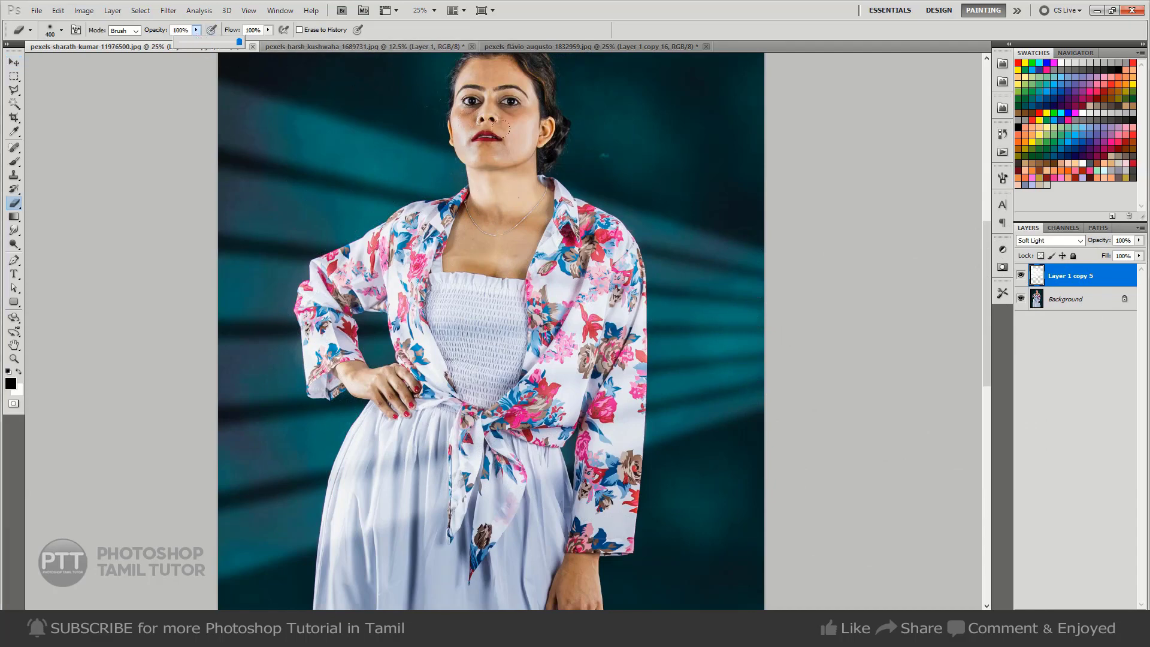
pyautogui.moveTo(458, 121)
pyautogui.mouseDown()
pyautogui.moveTo(468, 159)
pyautogui.moveTo(499, 137)
pyautogui.moveTo(503, 189)
pyautogui.moveTo(486, 211)
pyautogui.mouseUp()
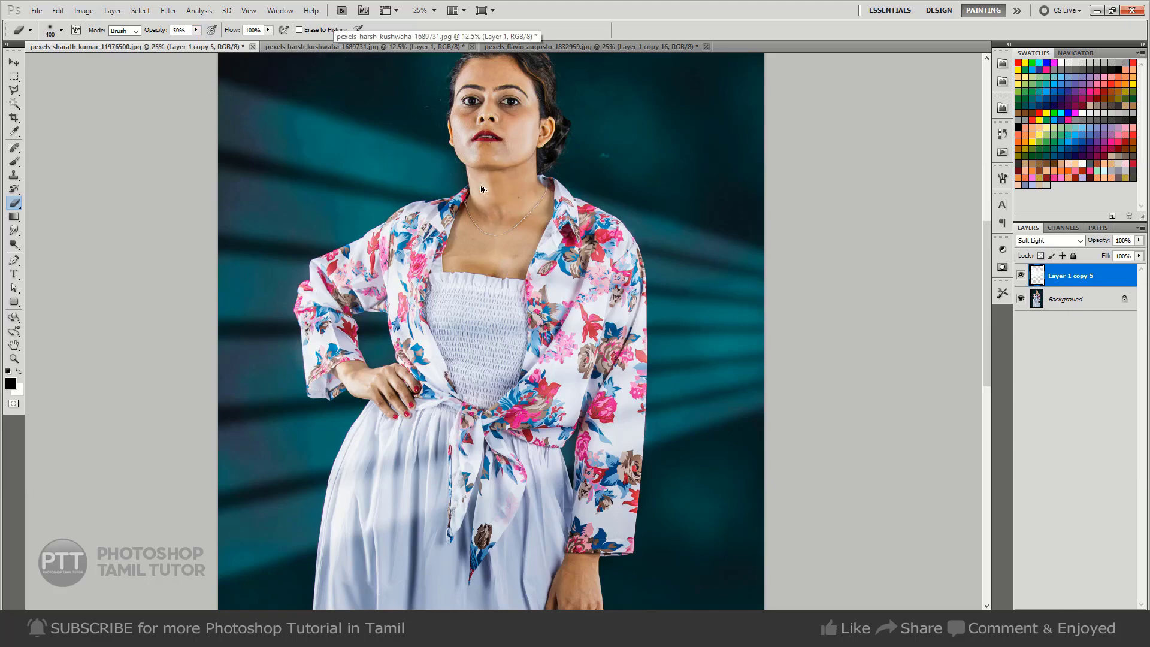
pyautogui.hotkey('ctrl', 'alt', 'z')
# Erase the light bars over the neck and the hanging lower sleeve with the Eraser at 50% opacity, using a 300-pixel brush for the sleeve.
pyautogui.moveTo(486, 187)
pyautogui.mouseDown()
pyautogui.moveTo(485, 234)
pyautogui.moveTo(502, 194)
pyautogui.moveTo(527, 200)
pyautogui.mouseUp()
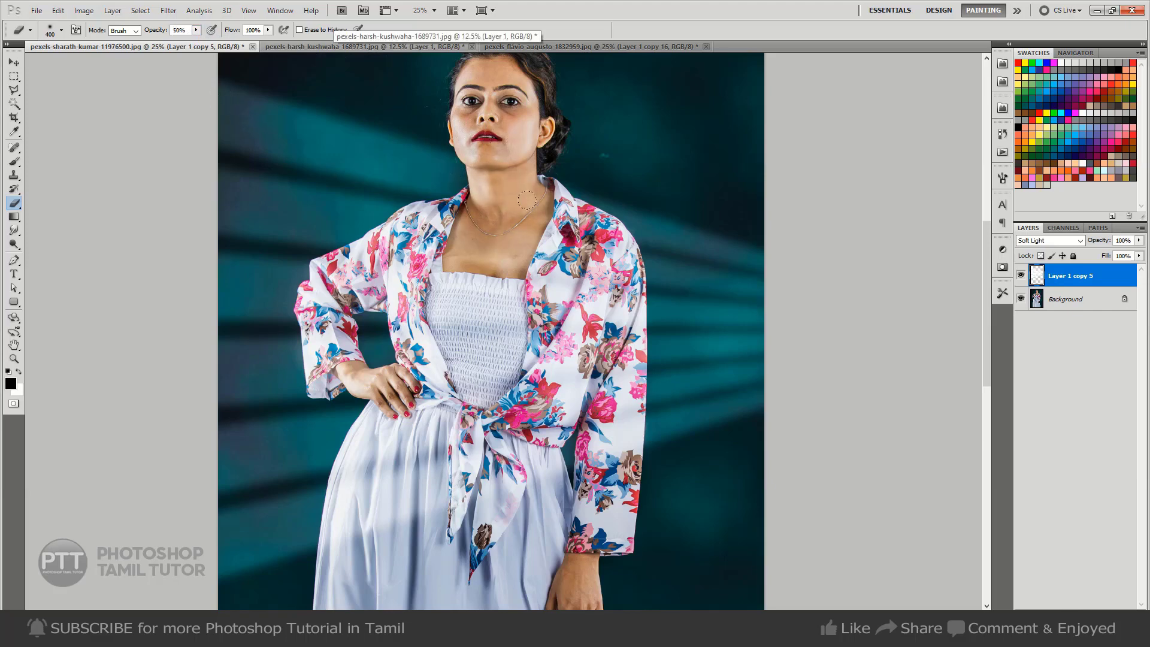
pyautogui.press(']')
pyautogui.press(']')
pyautogui.press(']')
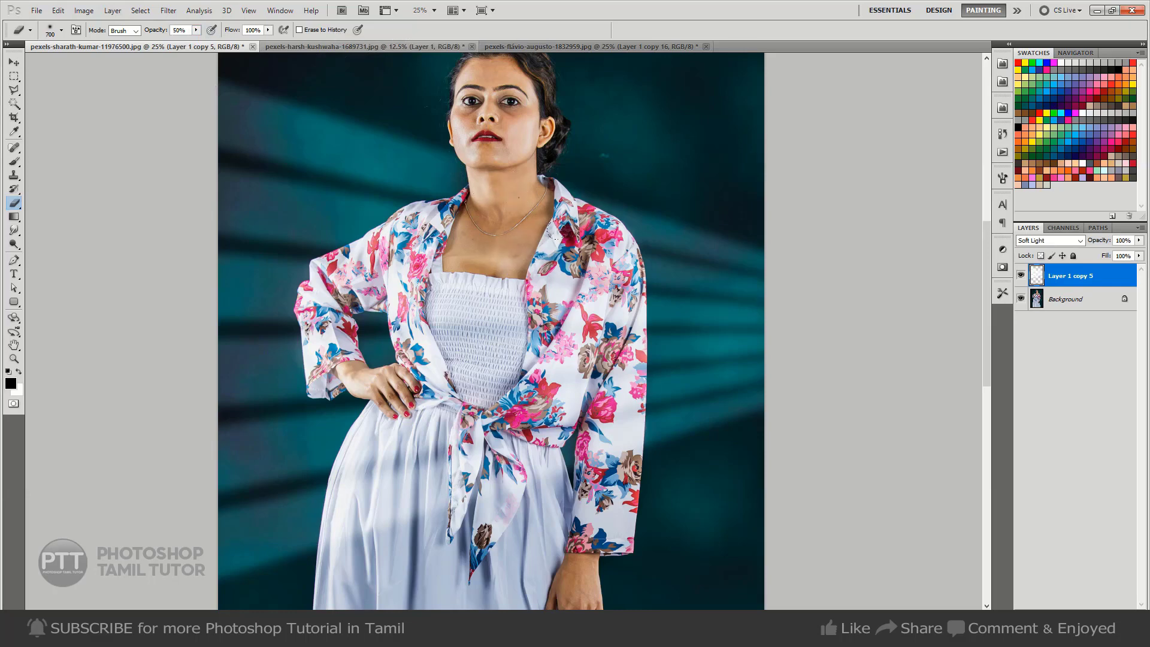
pyautogui.press('[')
pyautogui.press('[')
pyautogui.press('[')
pyautogui.press('[')
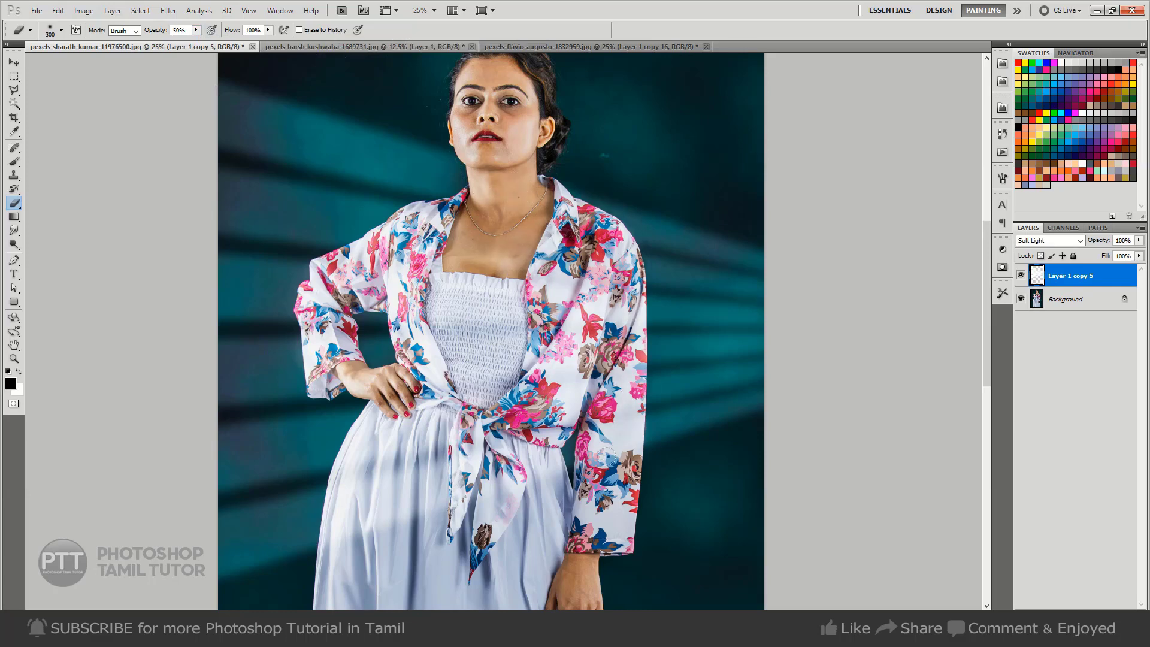
pyautogui.moveTo(582, 511); pyautogui.dragTo(601, 412)
# Erase the light bars over the bent arm's floral sleeve and shoulder with a 700-pixel Eraser at 50% opacity.
pyautogui.press(']')
pyautogui.press(']')
pyautogui.press(']')
pyautogui.press(']')
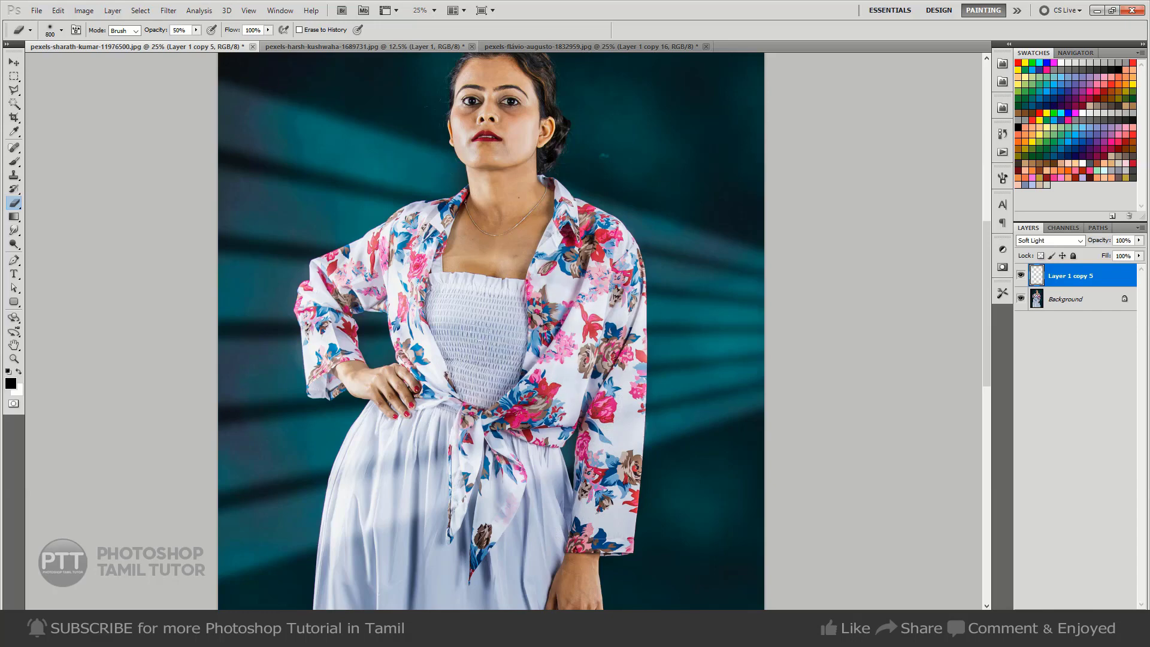
pyautogui.press('[')
pyautogui.moveTo(320, 265)
pyautogui.mouseDown()
pyautogui.moveTo(342, 286)
pyautogui.moveTo(392, 288)
pyautogui.mouseUp()
pyautogui.moveTo(317, 266)
pyautogui.mouseDown()
pyautogui.moveTo(435, 200)
pyautogui.moveTo(439, 263)
pyautogui.mouseUp()
pyautogui.moveTo(325, 291)
pyautogui.mouseDown()
pyautogui.moveTo(317, 376)
pyautogui.moveTo(328, 331)
pyautogui.moveTo(353, 378)
pyautogui.moveTo(436, 384)
pyautogui.moveTo(400, 315)
pyautogui.mouseUp()
# Erase the light bars over the waist and the white skirt at 50% opacity, enlarging the Eraser up to 900 pixels.
pyautogui.moveTo(420, 411)
pyautogui.mouseDown()
pyautogui.moveTo(442, 423)
pyautogui.moveTo(331, 457)
pyautogui.moveTo(376, 500)
pyautogui.moveTo(454, 436)
pyautogui.moveTo(446, 484)
pyautogui.moveTo(513, 415)
pyautogui.mouseUp()
pyautogui.press(']')
pyautogui.press(']')
pyautogui.press(']')
pyautogui.press(']')
pyautogui.press(']')
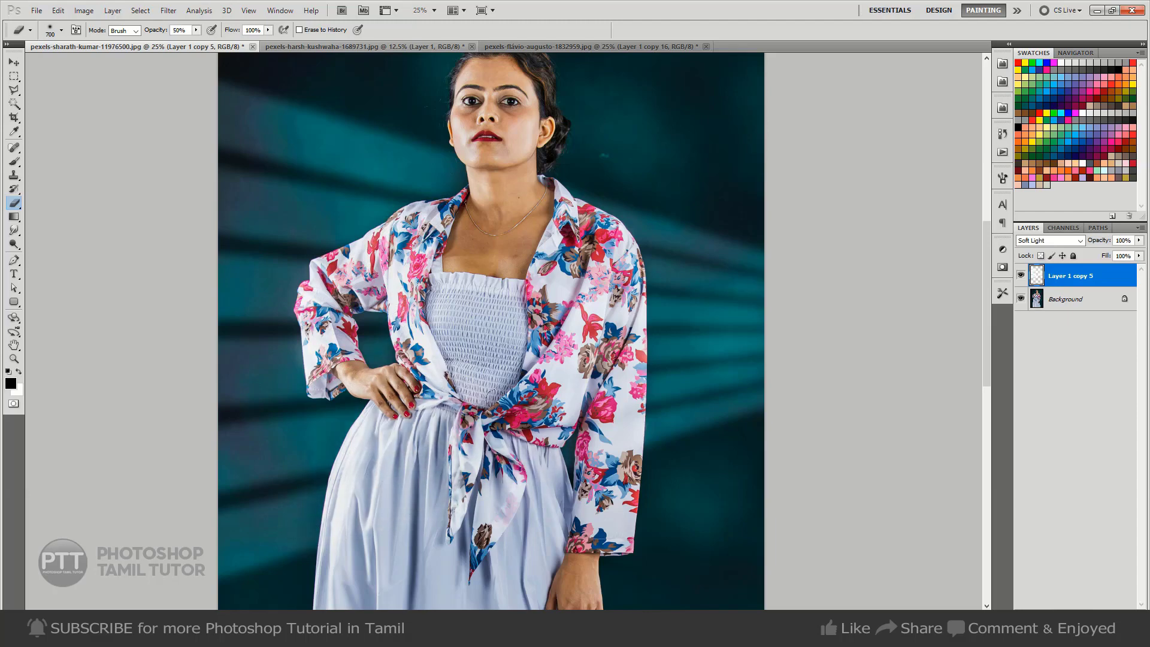
pyautogui.press(']')
pyautogui.press(']')
pyautogui.press(']')
pyautogui.press(']')
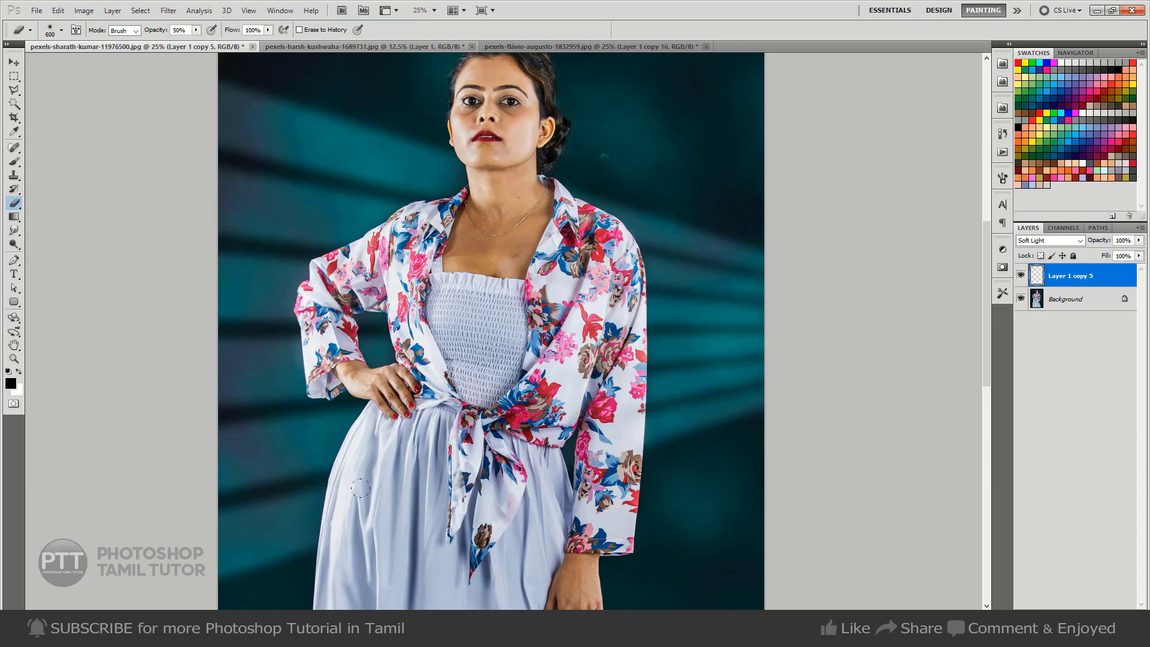
pyautogui.press(']')
# Fill a narrow, feathered vertical selection through the light bars beside the bent arm with black to form a window frame strip, and deselect it.
pyautogui.hotkey('ctrl', '-')
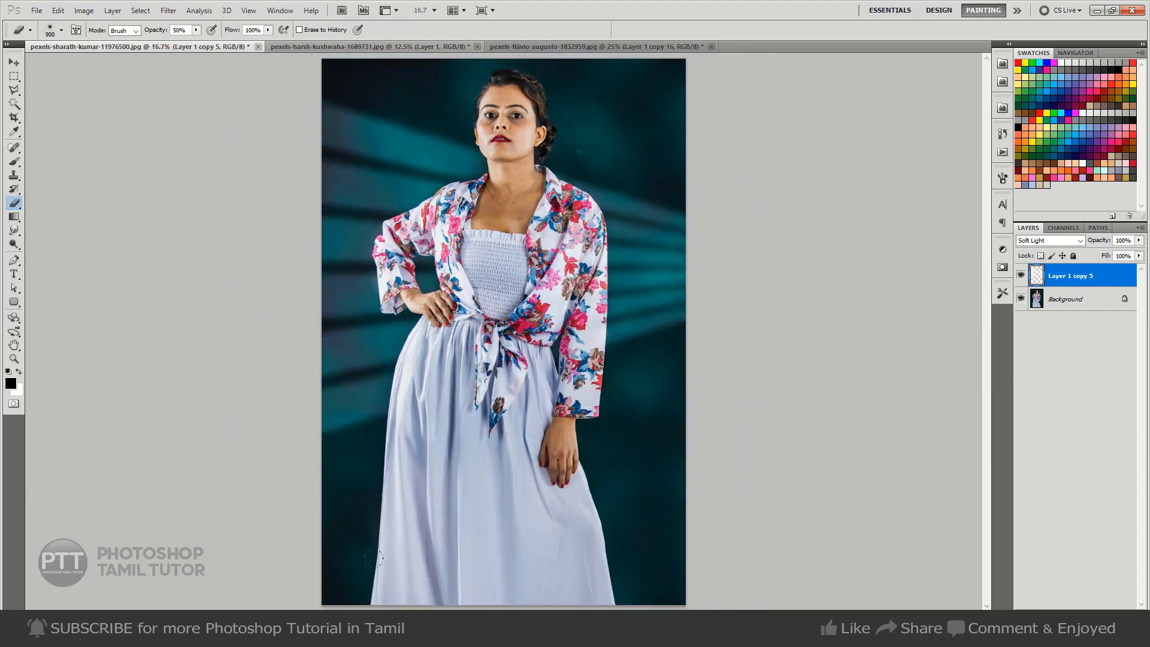
pyautogui.hotkey('ctrl', '-')
pyautogui.press('m')
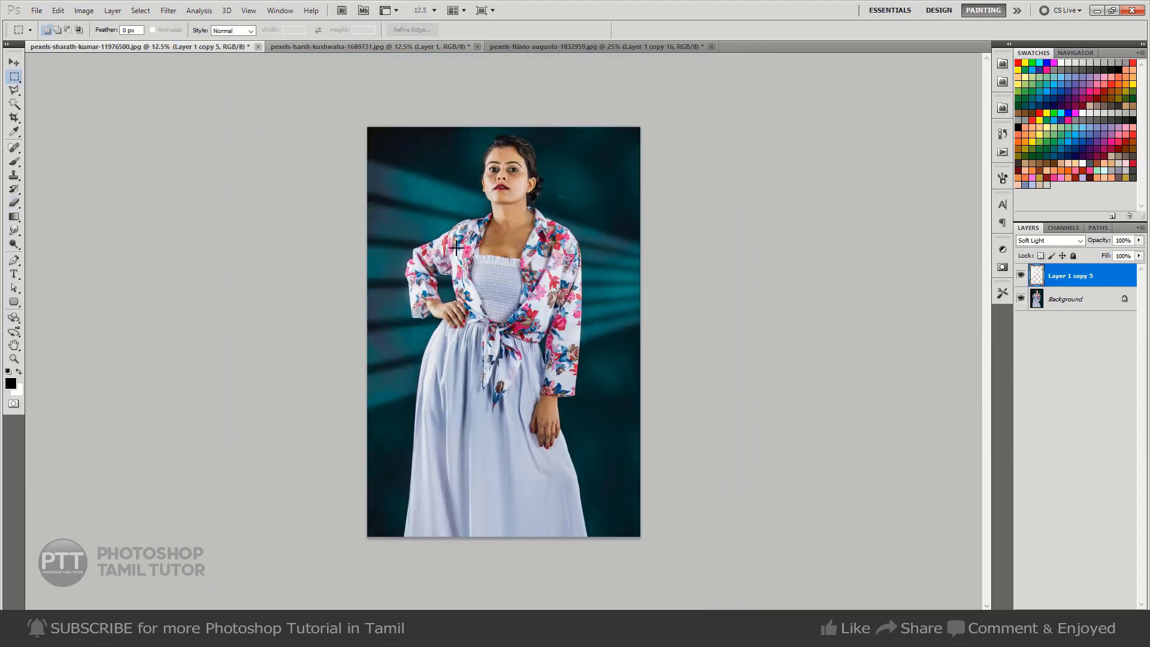
pyautogui.moveTo(402, 451); pyautogui.dragTo(403, 452)
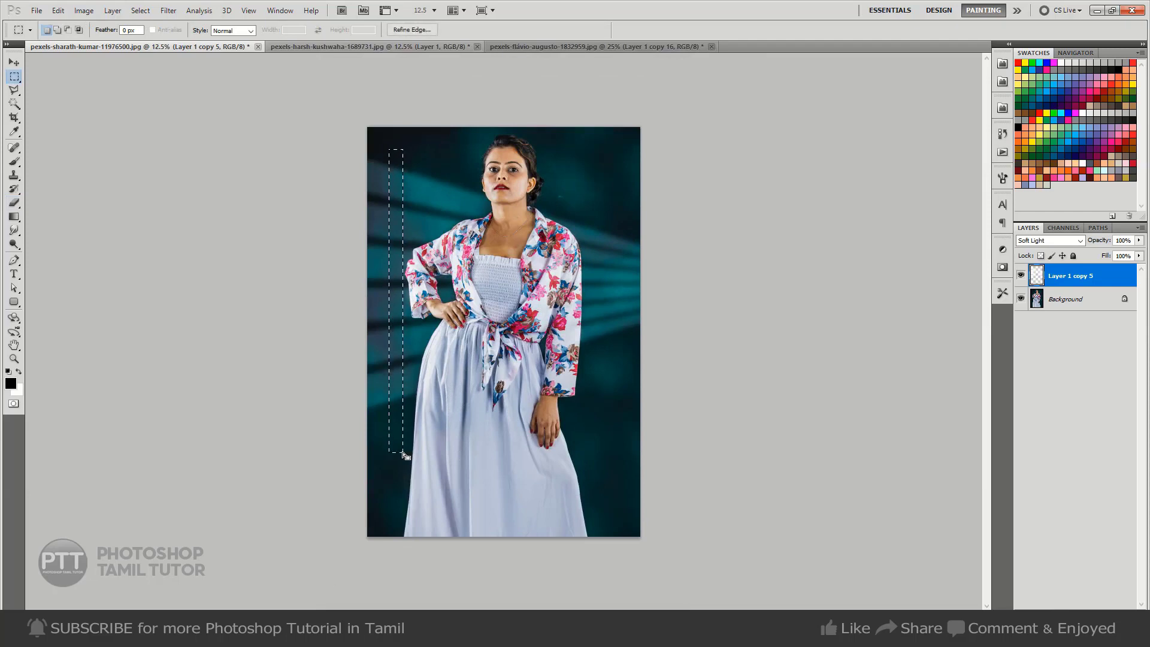
pyautogui.rightClick(486, 302)
pyautogui.click(514, 339)
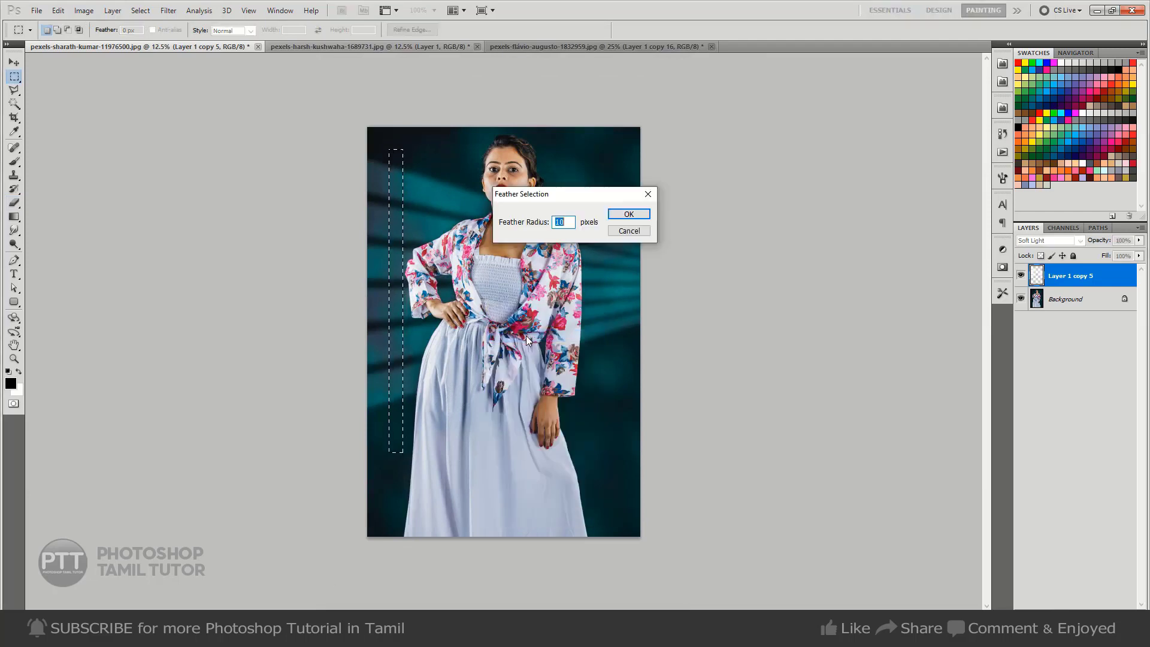
pyautogui.press('Return')
pyautogui.hotkey('alt', 'BackSpace')
pyautogui.hotkey('ctrl', 'd')
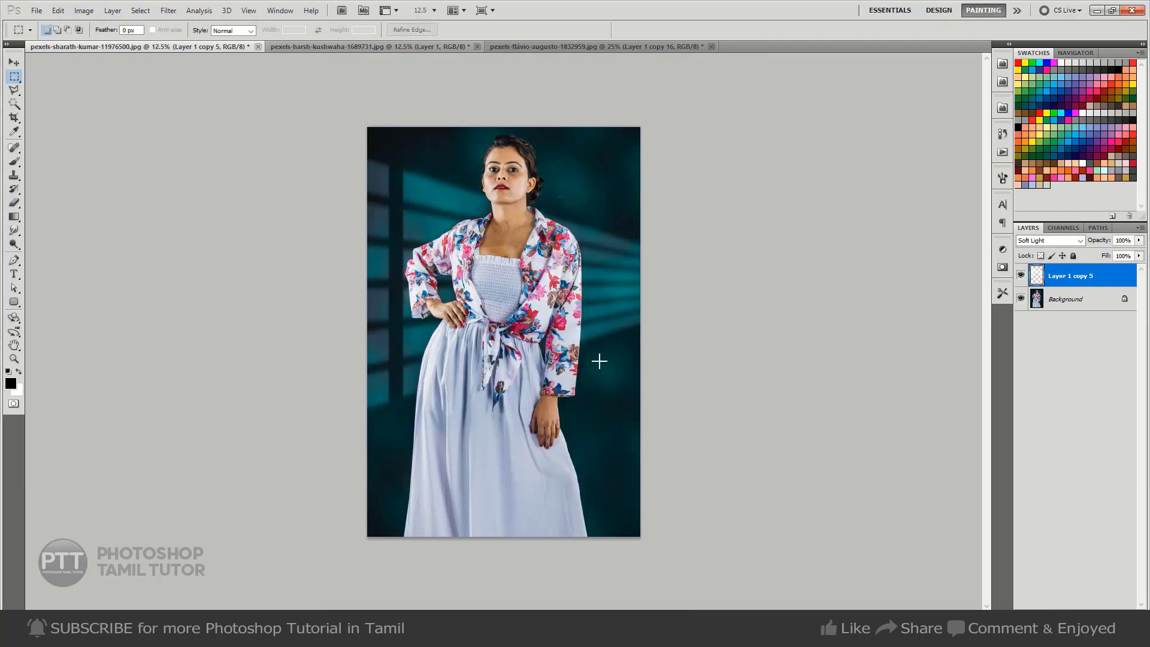
# Add a matching dark frame strip through the light bars beside the hanging arm from a narrow feathered vertical selection, and deselect it.
pyautogui.moveTo(612, 369); pyautogui.dragTo(611, 382)
pyautogui.rightClick(605, 362)
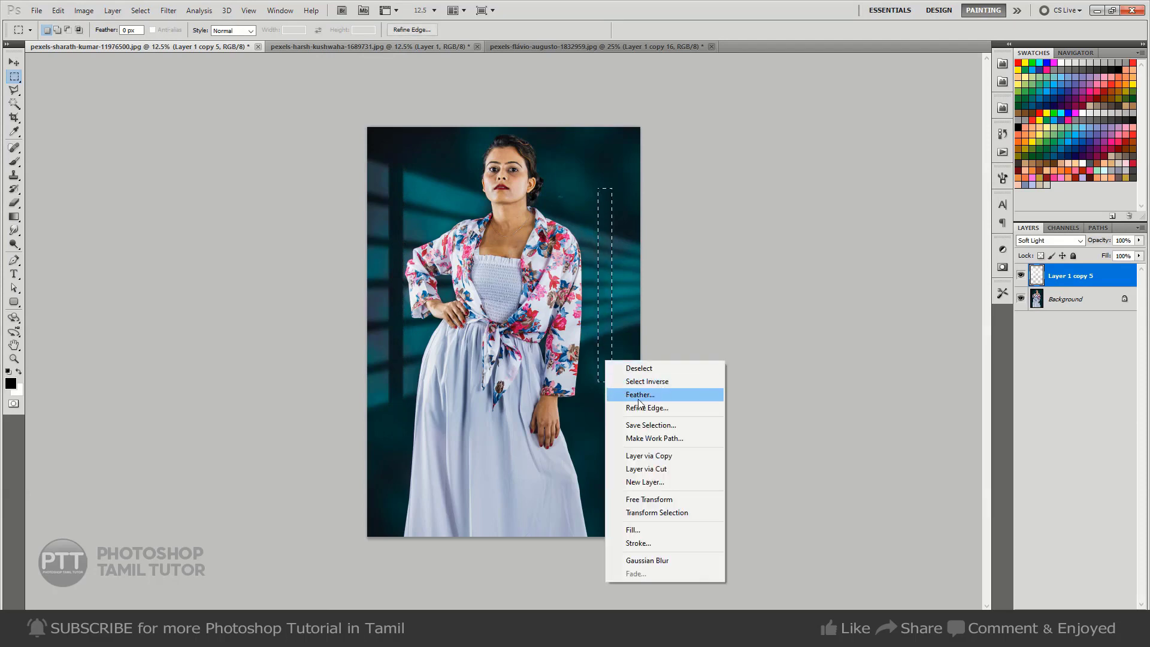
pyautogui.click(649, 395)
pyautogui.press('Return')
pyautogui.hotkey('alt', 'BackSpace')
pyautogui.hotkey('ctrl', 'd')
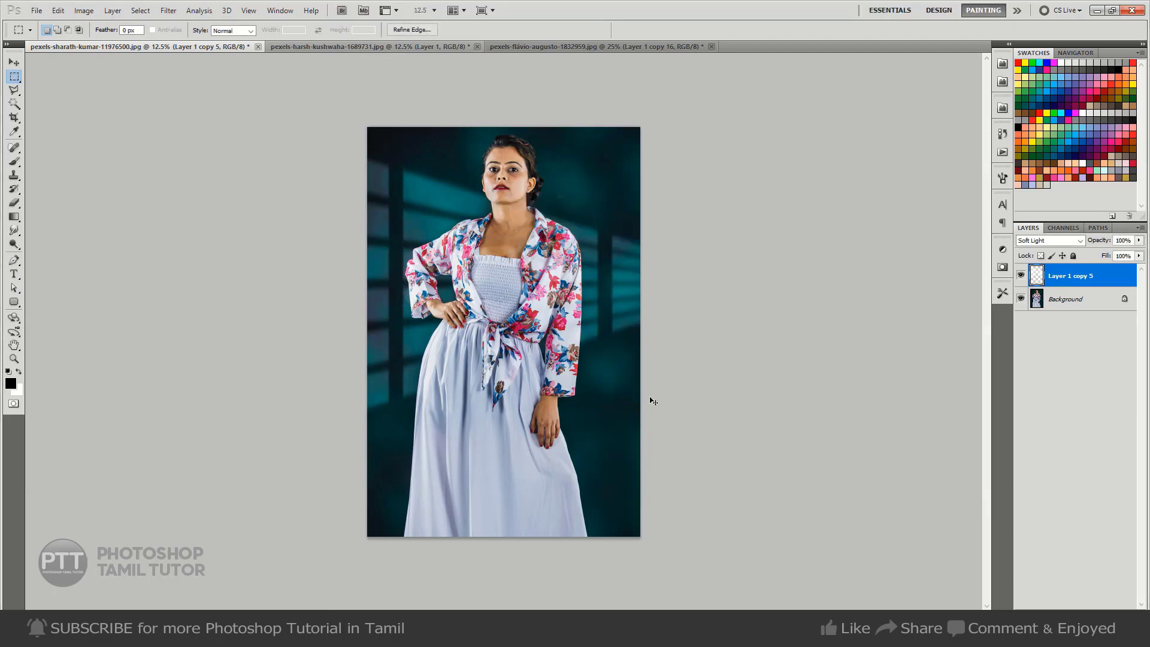
# Try the light bars layer at 50% opacity, and restore it to 100%.
pyautogui.press('v')
pyautogui.press('5')
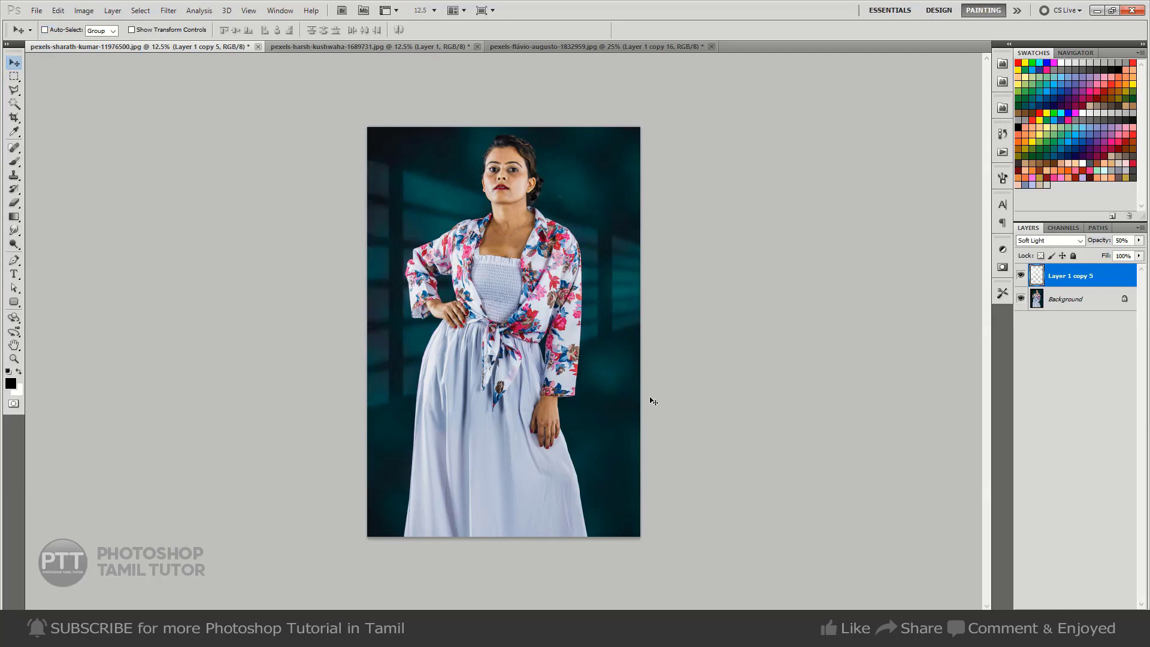
pyautogui.press('0')
# Fade the light bars along the photo's edge beside the hanging arm with a 2100-pixel Eraser at 50% opacity.
pyautogui.press('e')
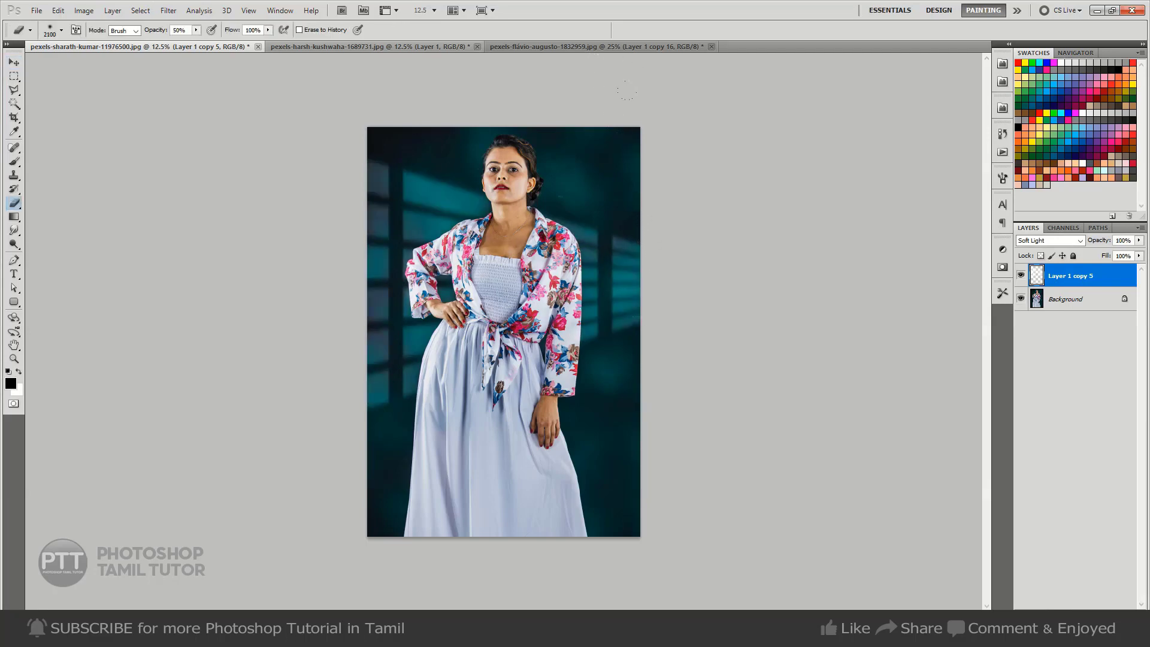
pyautogui.click(652, 230)
pyautogui.click(654, 294)
pyautogui.click(654, 258)
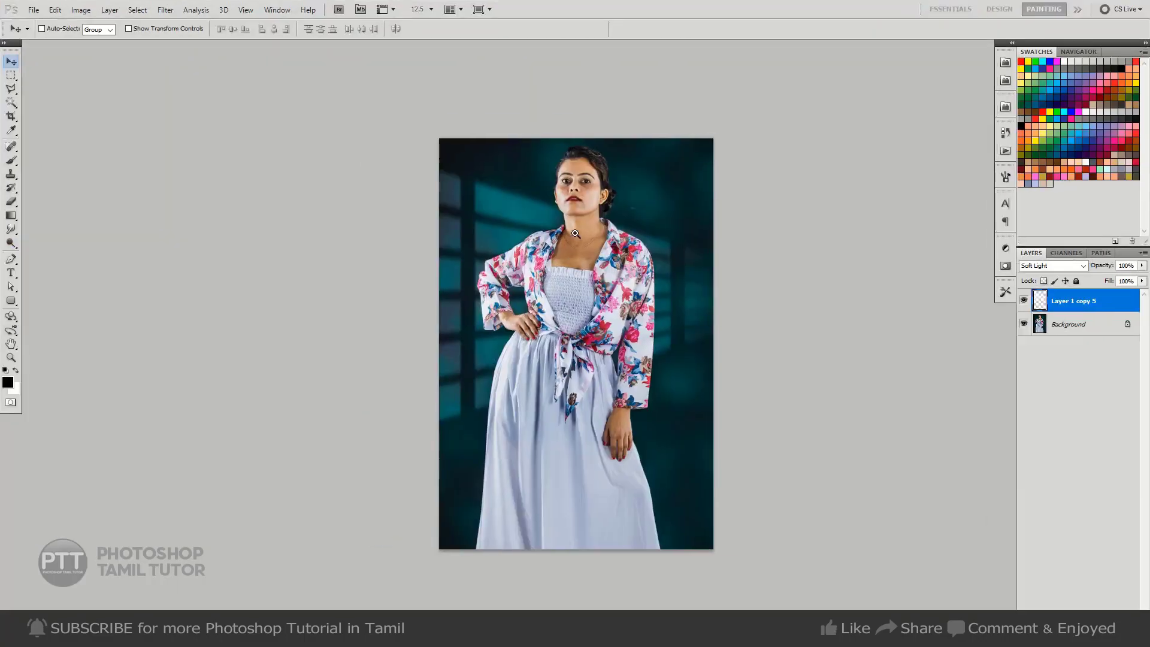
pyautogui.keyDown('ctrl'); pyautogui.click(574, 233); pyautogui.keyUp('ctrl')
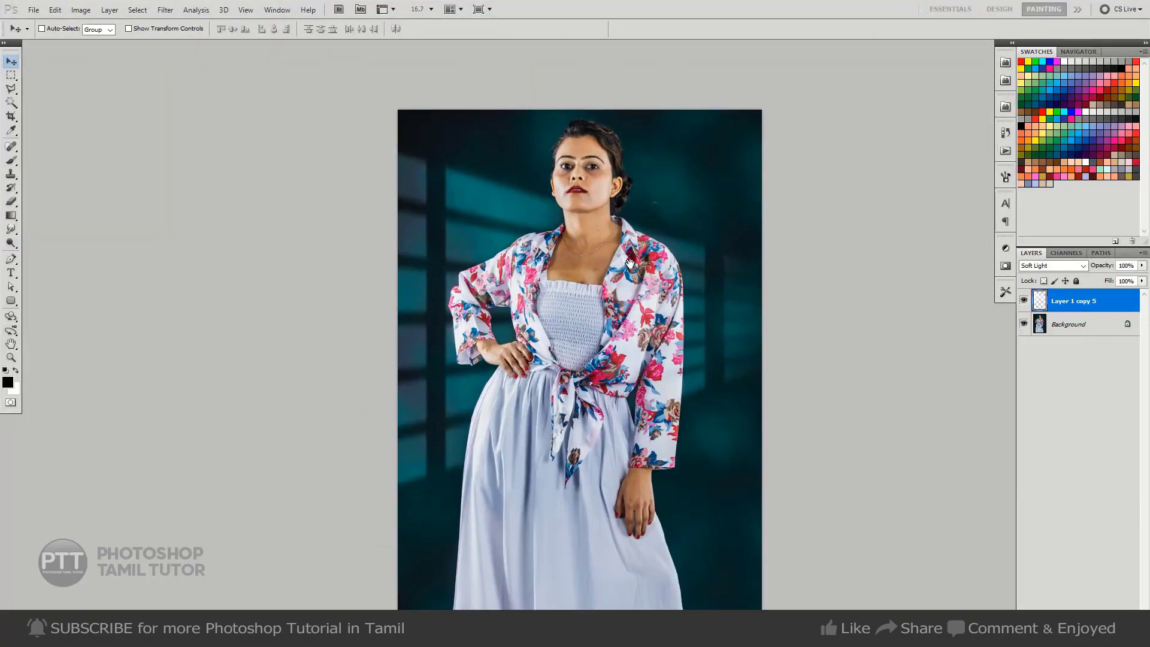
pyautogui.moveTo(630, 262); pyautogui.dragTo(467, 258)
pyautogui.press('f')
pyautogui.press('f')
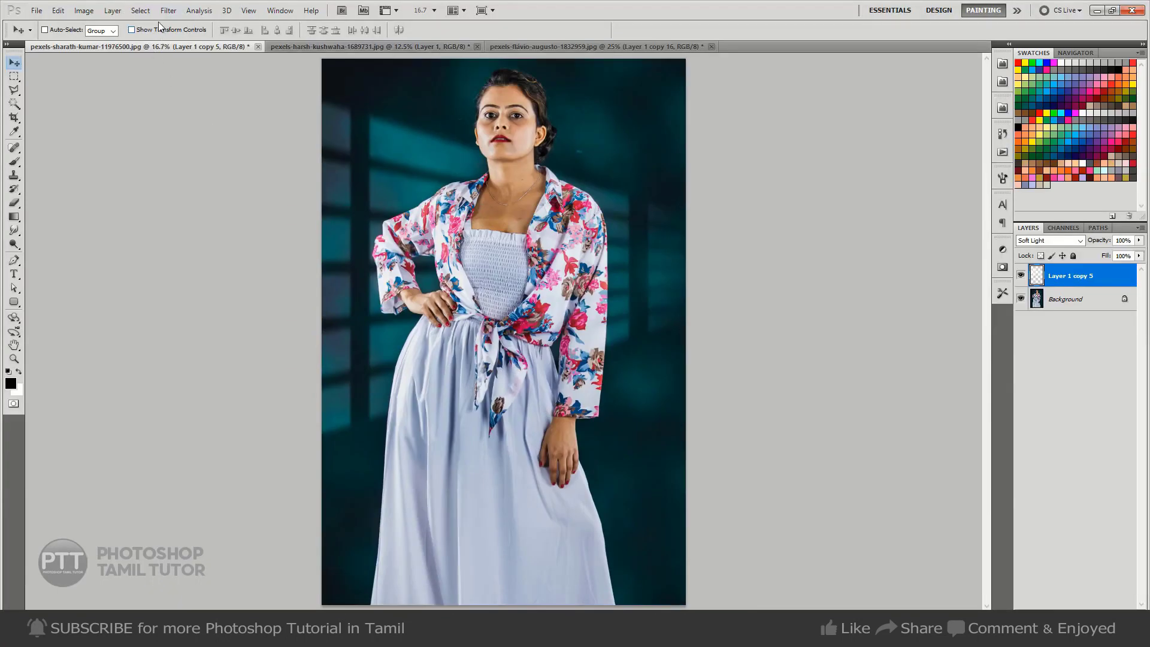
# Tile the three open portraits in one workspace and frame the sunglasses portrait at 6.25% zoom.
pyautogui.click(273, 16)
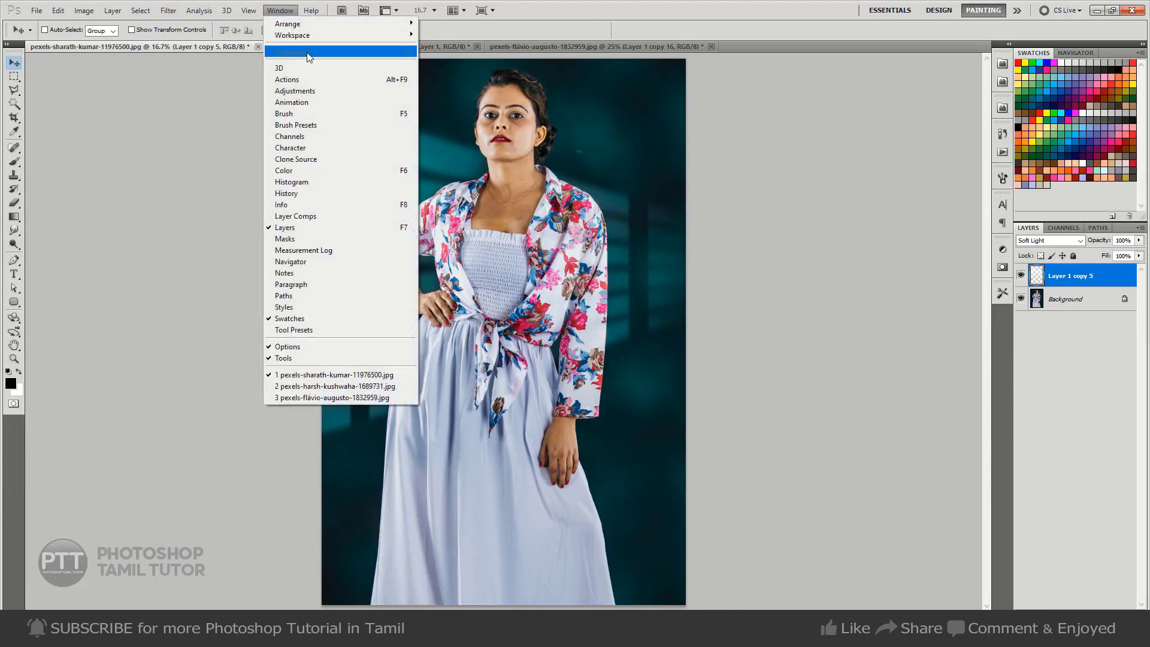
pyautogui.moveTo(321, 27)
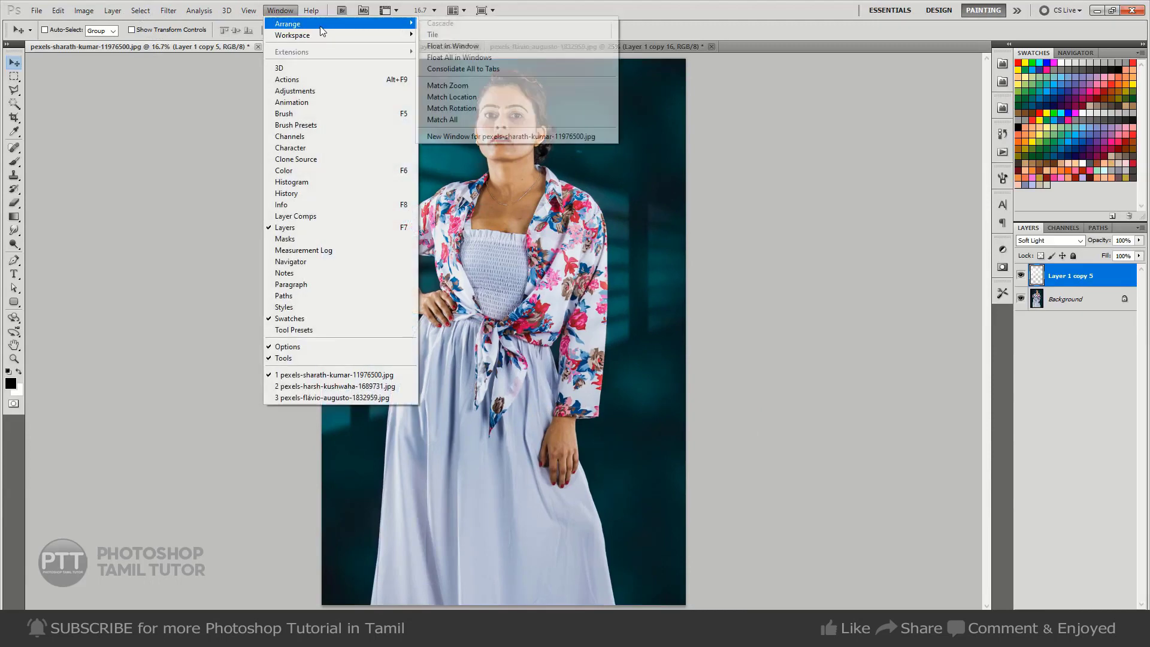
pyautogui.click(455, 33)
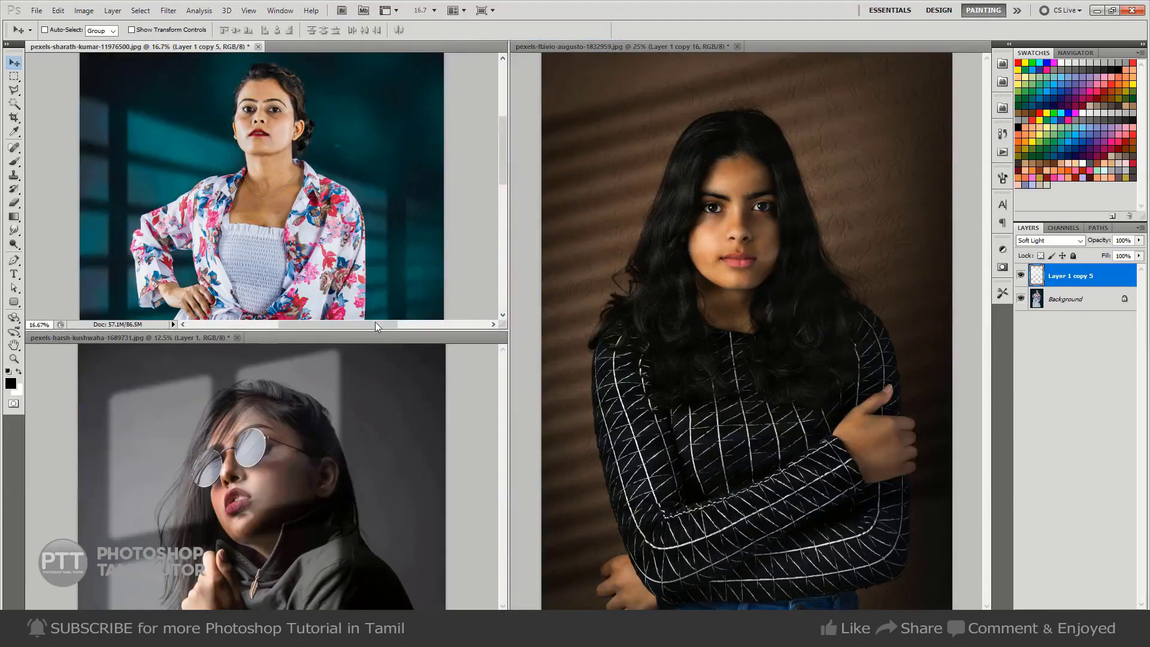
pyautogui.hotkey('ctrl', '-')
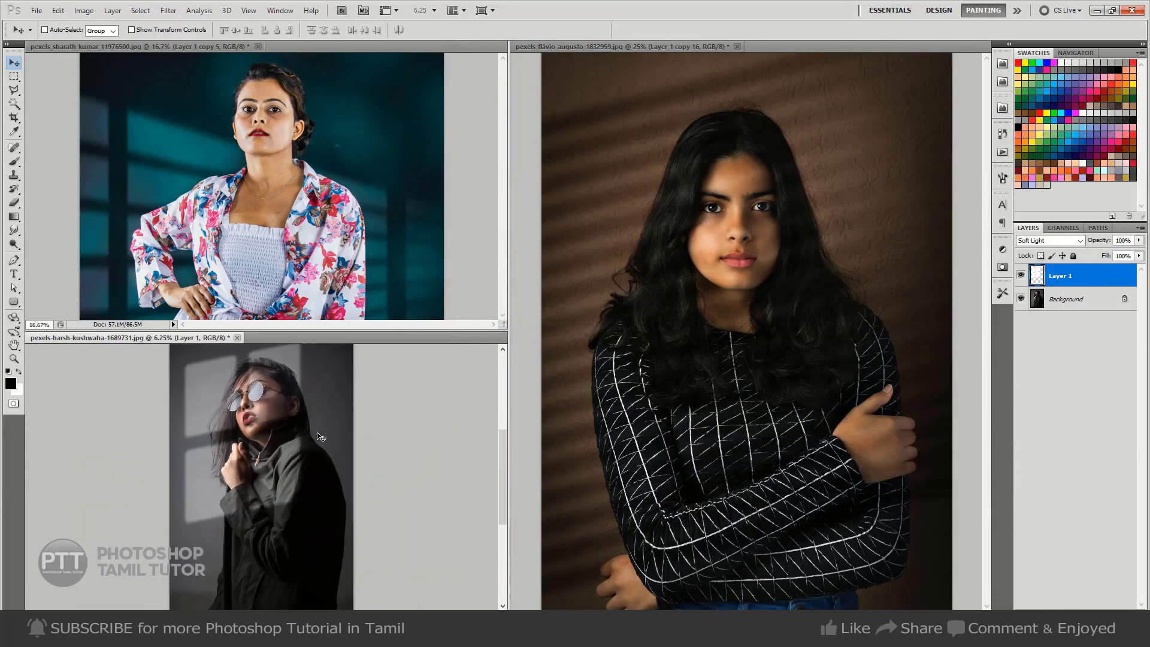
pyautogui.moveTo(325, 437); pyautogui.dragTo(290, 468)
# Compare the brown-background portrait with and without its window-blind light layer.
pyautogui.click(829, 280)
pyautogui.moveTo(846, 267)
pyautogui.mouseDown()
pyautogui.moveTo(796, 293)
pyautogui.moveTo(833, 284)
pyautogui.mouseUp()
pyautogui.click(1020, 275)
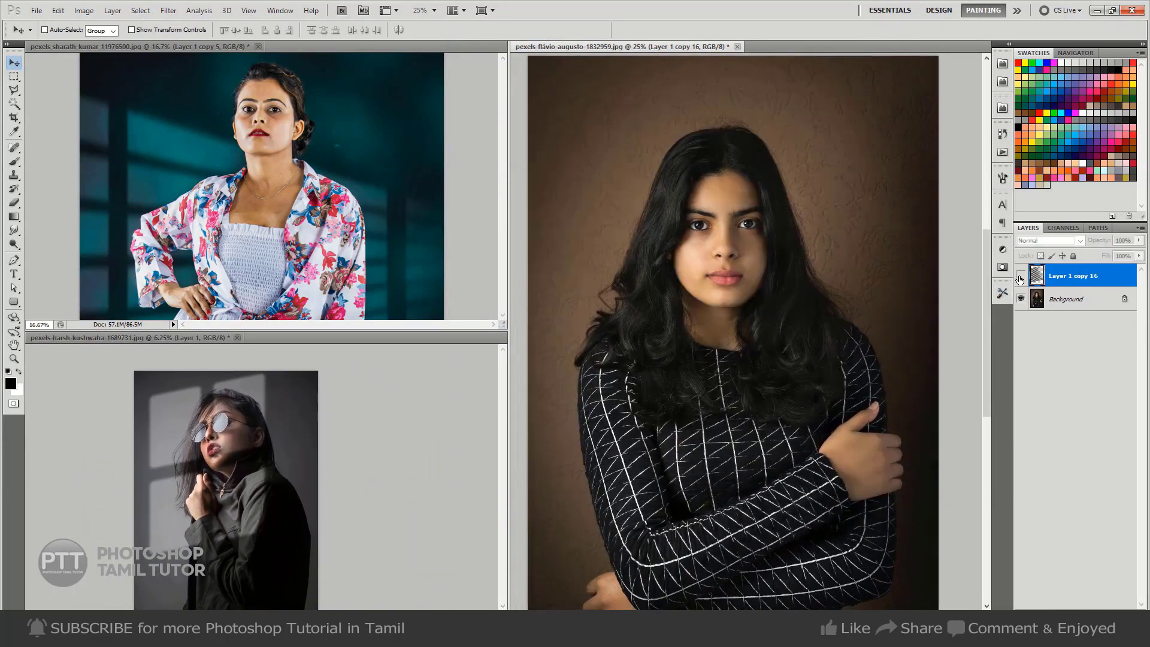
pyautogui.click(1020, 274)
pyautogui.click(1020, 274)
pyautogui.click(1019, 275)
# Compare the sunglasses portrait with and without its window-pane light layer.
pyautogui.click(474, 393)
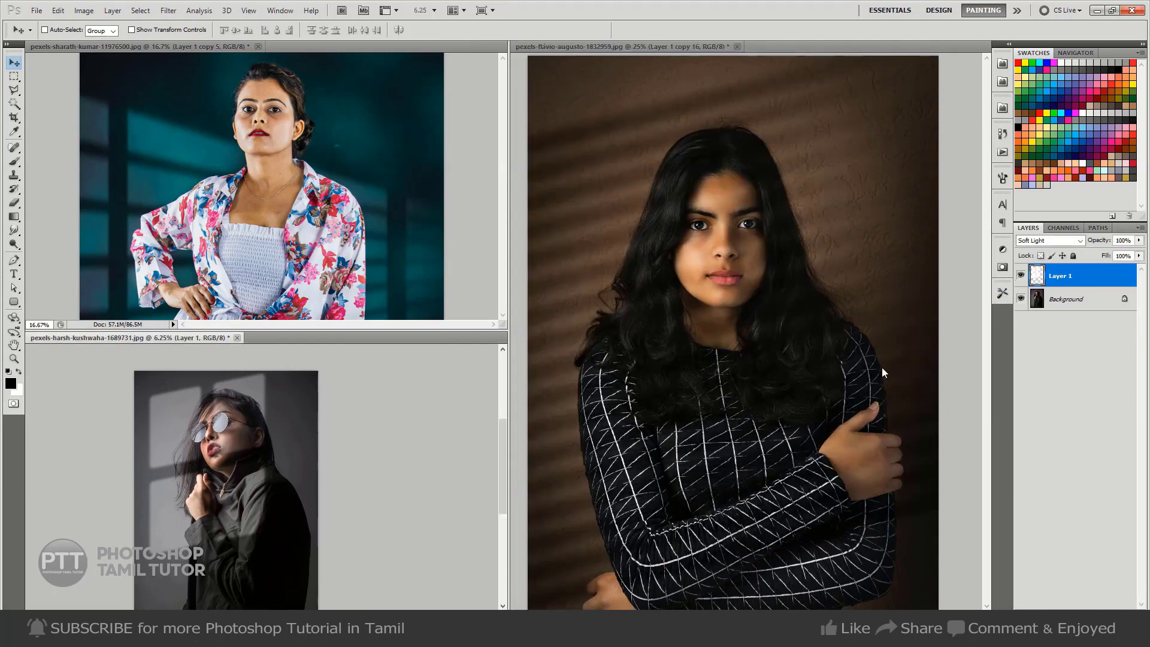
pyautogui.click(1019, 275)
pyautogui.click(1020, 275)
pyautogui.click(1019, 274)
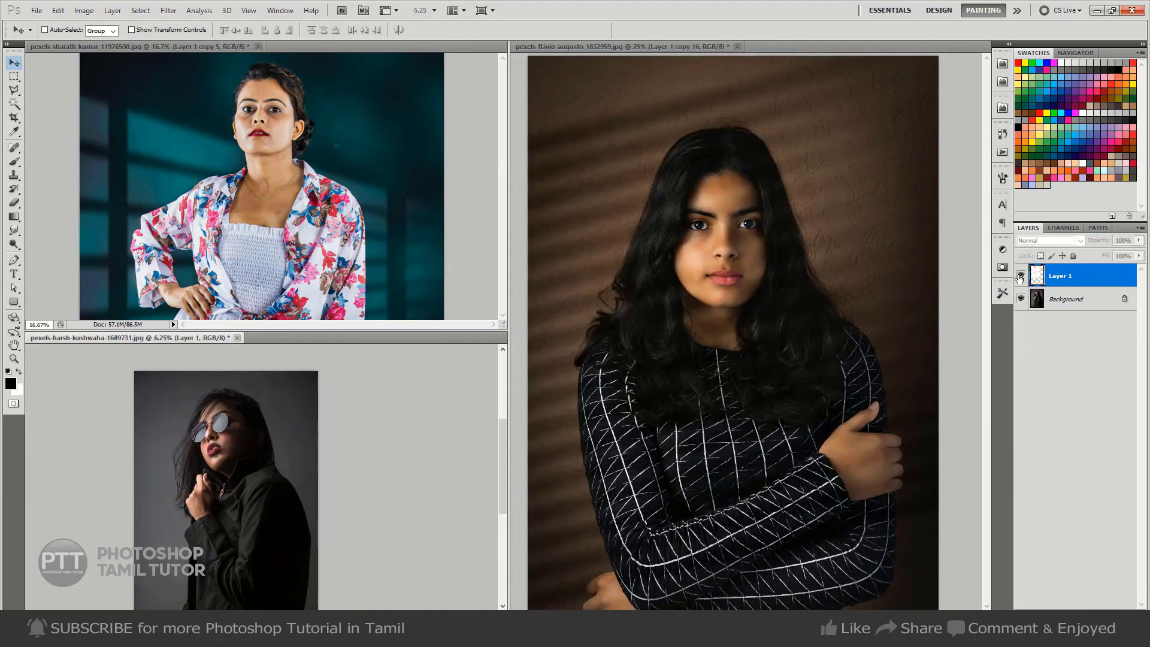
pyautogui.click(1019, 275)
# Compare the teal-background portrait with and without its light bars layer, and reframe it at 12.5% zoom.
pyautogui.click(420, 233)
pyautogui.moveTo(418, 232); pyautogui.dragTo(439, 190)
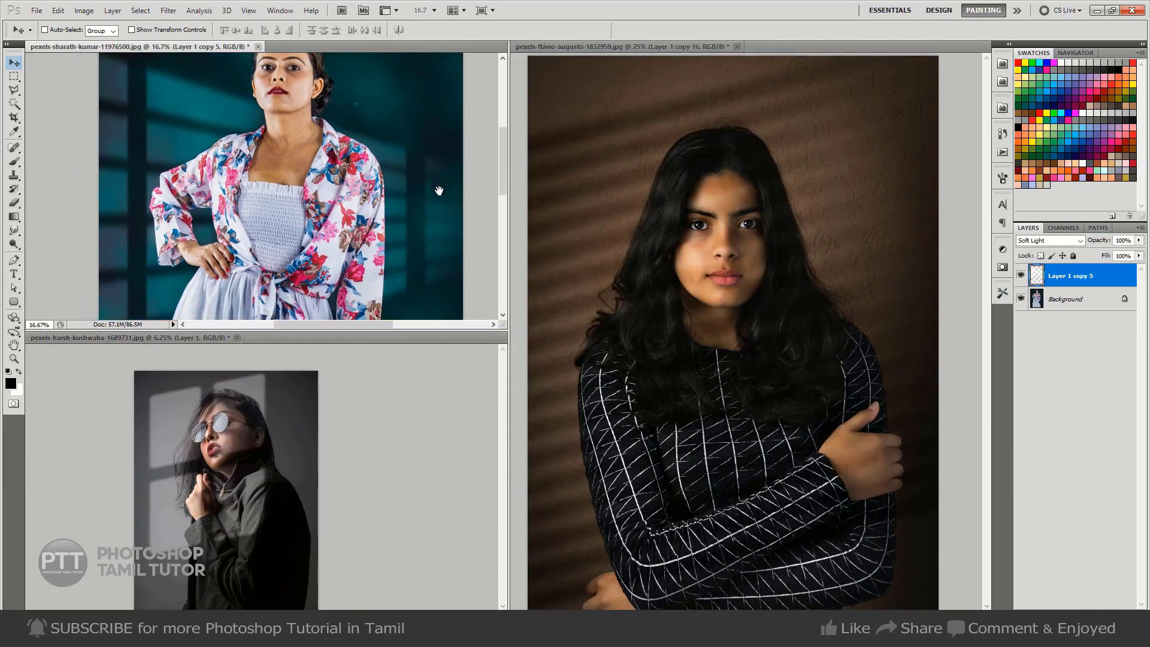
pyautogui.click(1019, 275)
pyautogui.click(1020, 276)
pyautogui.moveTo(353, 186); pyautogui.dragTo(348, 219)
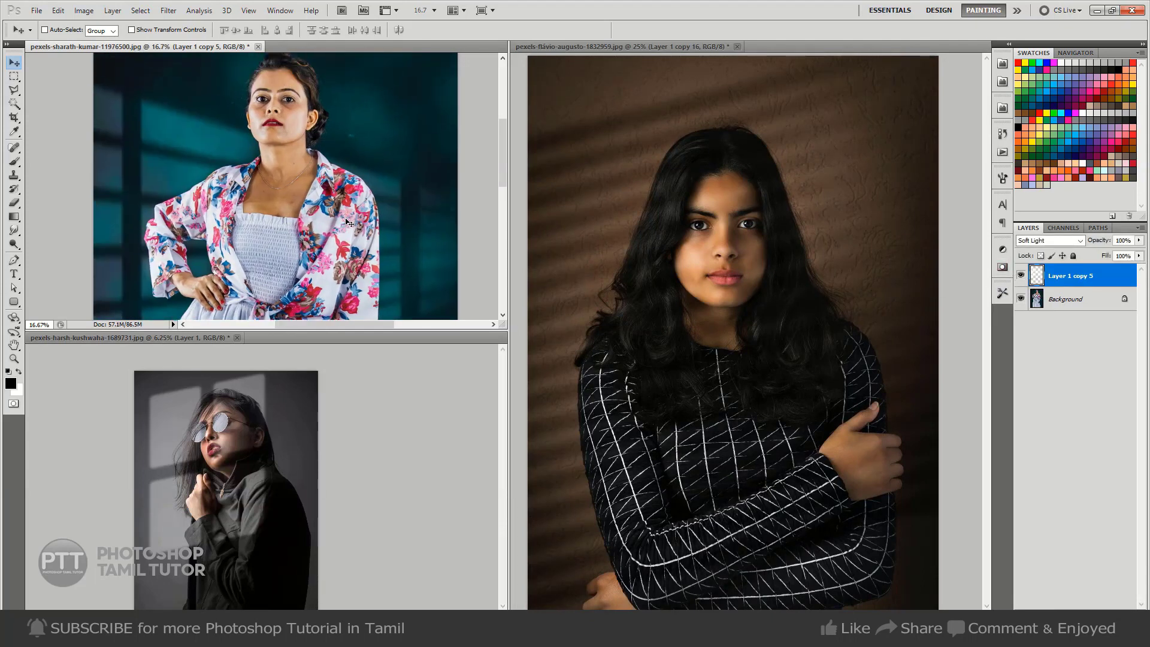
pyautogui.hotkey('ctrl', '-')
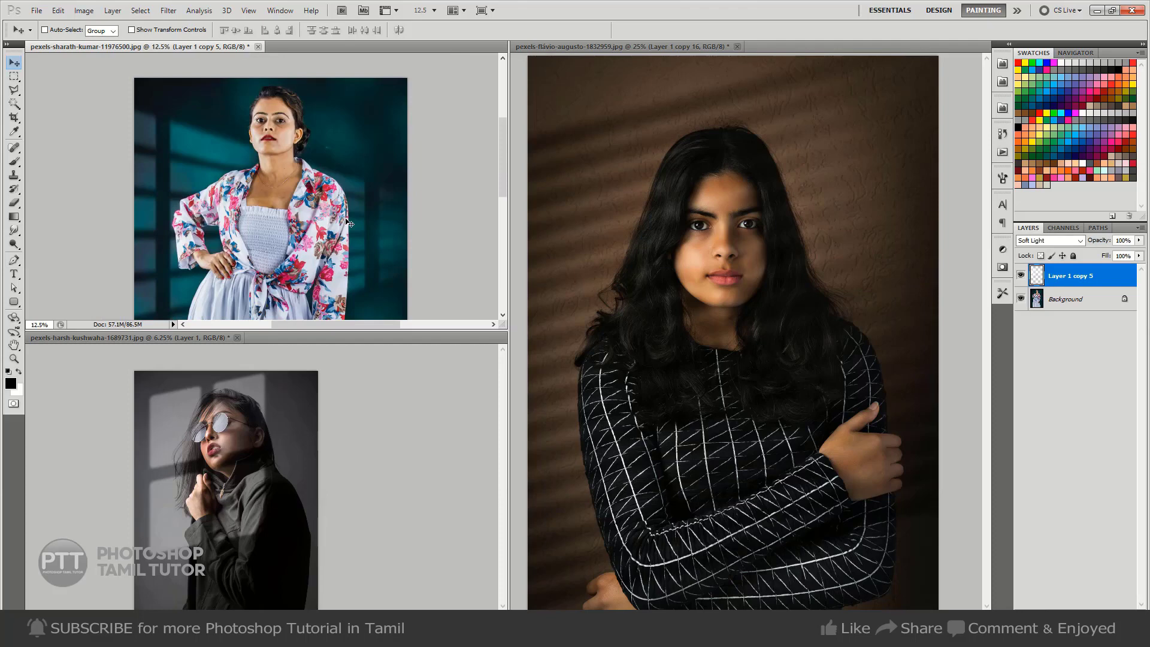
pyautogui.press('h')
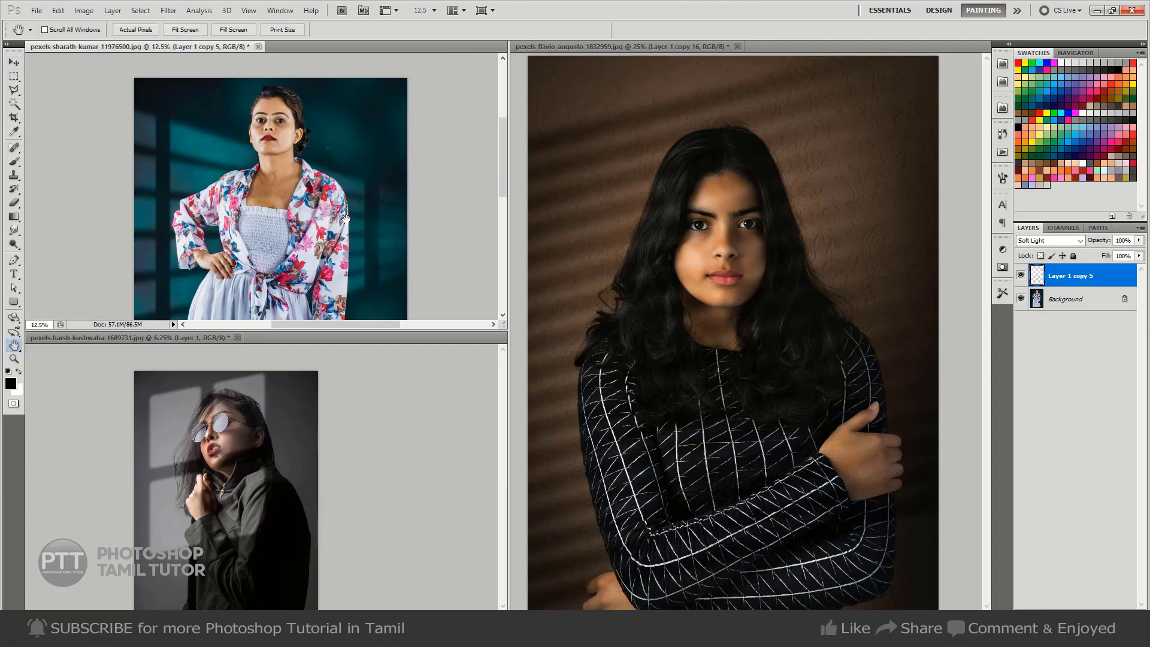
pyautogui.moveTo(376, 243); pyautogui.dragTo(372, 206)
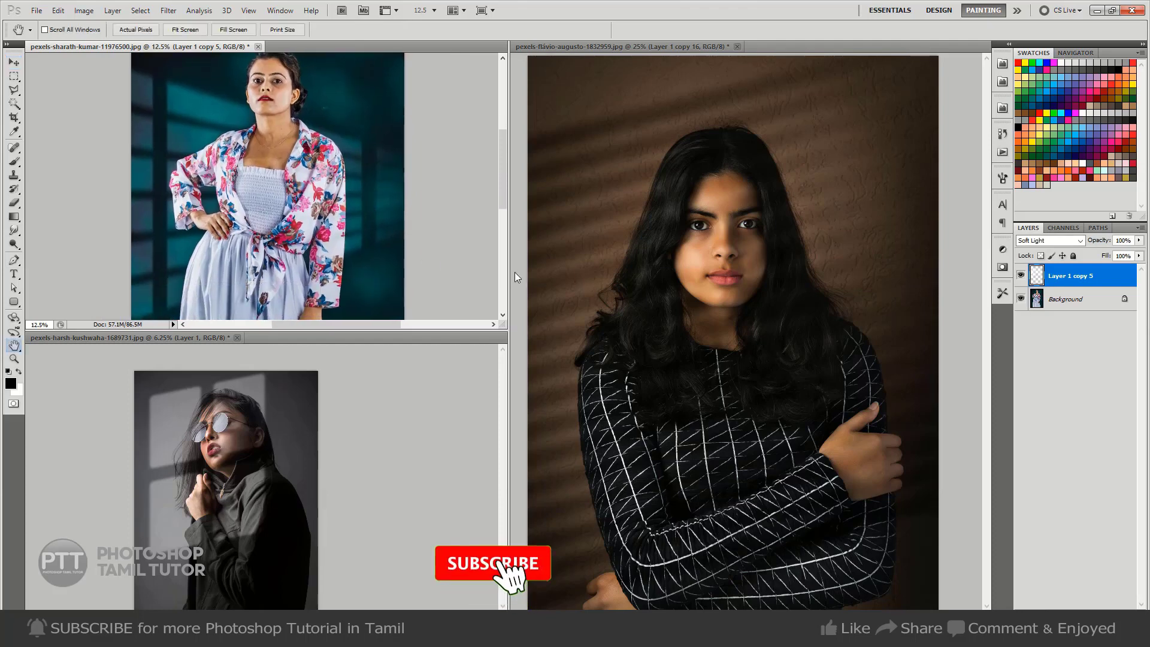